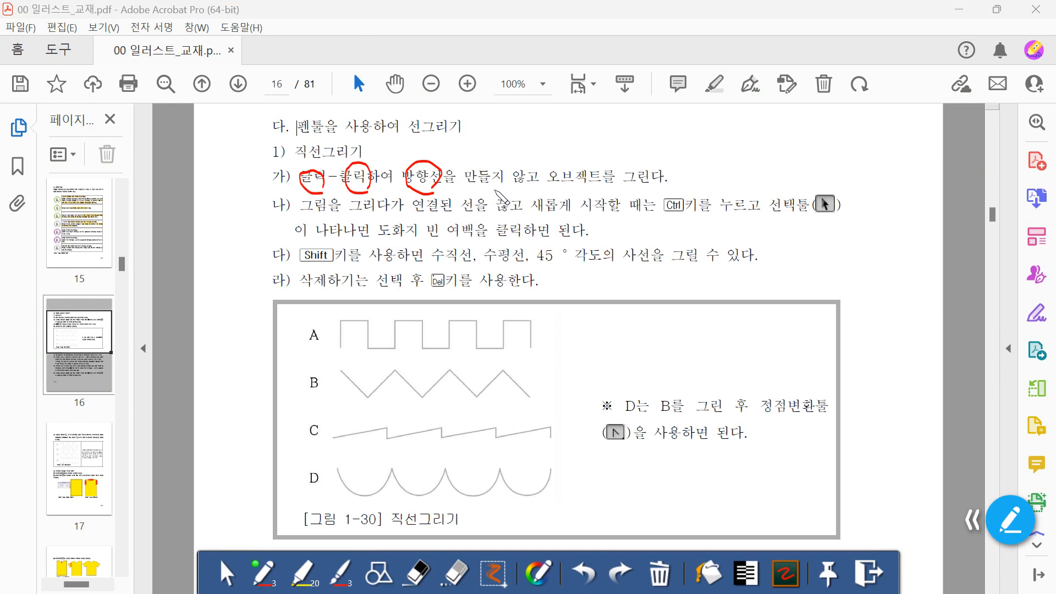
# Mark up the straight-line notes in red: underline 수직선, 수평선 and 45° 각도, cross out 사선을, and circle the Shift and Del keys
pyautogui.moveTo(432, 263); pyautogui.dragTo(604, 266)
pyautogui.moveTo(646, 245); pyautogui.dragTo(662, 267)
pyautogui.moveTo(666, 238); pyautogui.dragTo(642, 271)
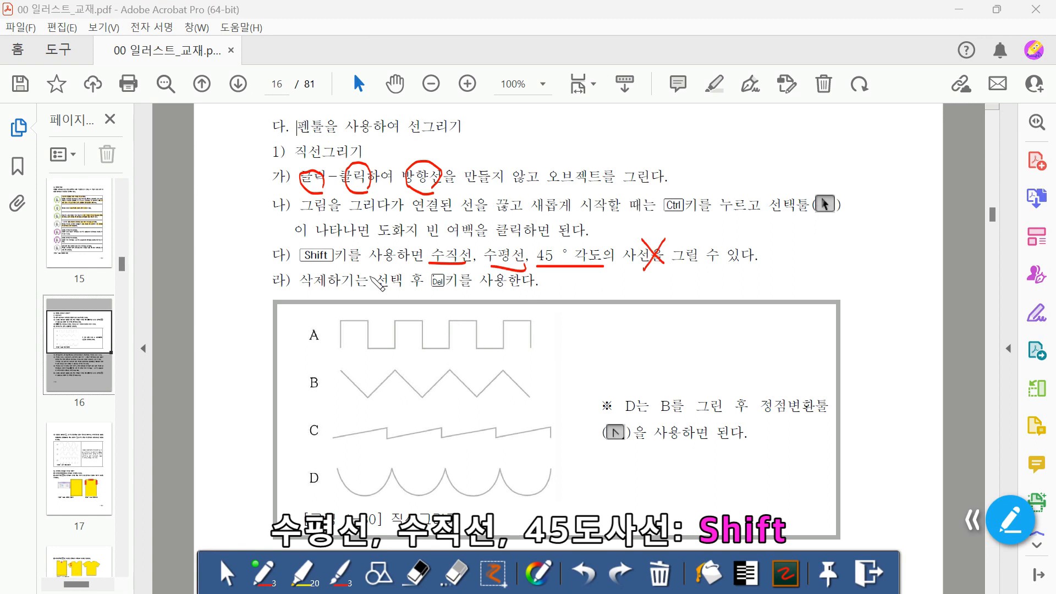
pyautogui.moveTo(330, 240); pyautogui.dragTo(335, 243)
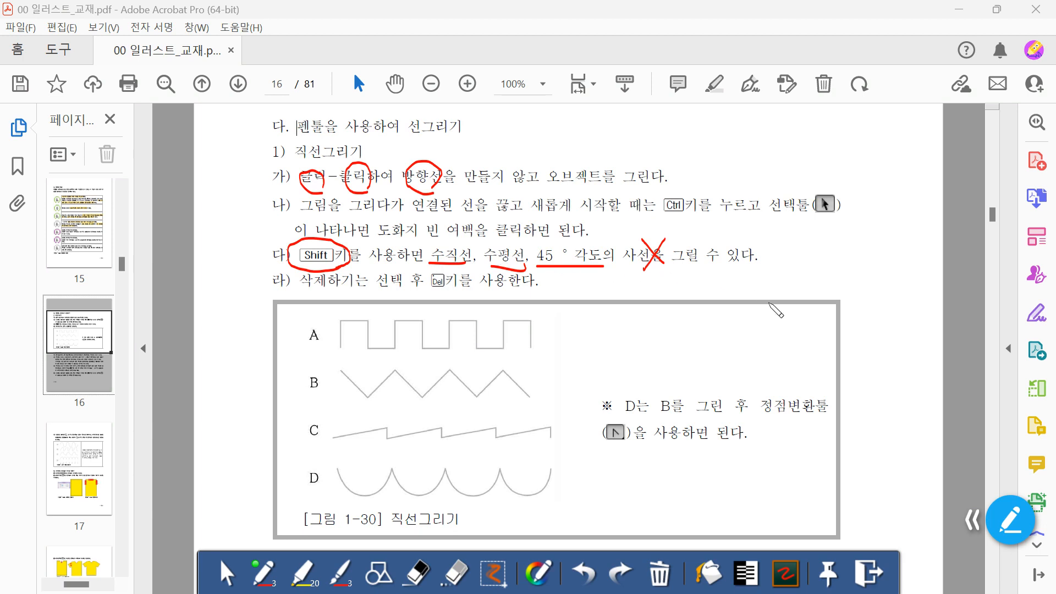
pyautogui.moveTo(475, 300)
pyautogui.mouseDown()
pyautogui.moveTo(424, 285)
pyautogui.moveTo(447, 262)
pyautogui.moveTo(474, 294)
pyautogui.mouseUp()
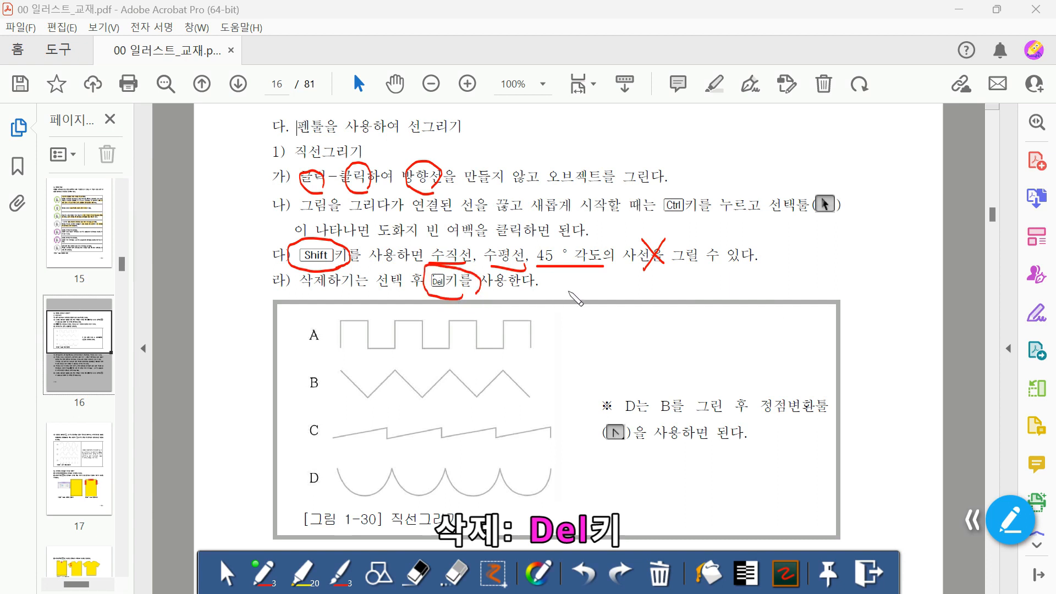
# Mark item 나 with a star, circle its Ctrl key and 선택툴 references, and add two stars above the line
pyautogui.moveTo(281, 197)
pyautogui.mouseDown()
pyautogui.moveTo(279, 218)
pyautogui.moveTo(267, 222)
pyautogui.mouseUp()
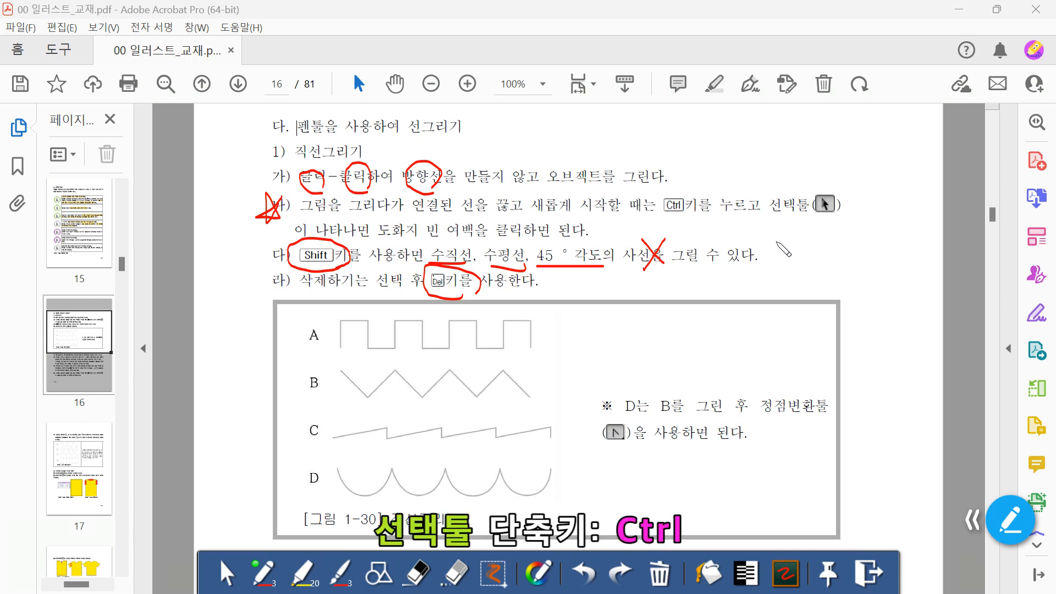
pyautogui.moveTo(825, 233)
pyautogui.mouseDown()
pyautogui.moveTo(770, 213)
pyautogui.moveTo(782, 192)
pyautogui.moveTo(837, 195)
pyautogui.moveTo(838, 232)
pyautogui.mouseUp()
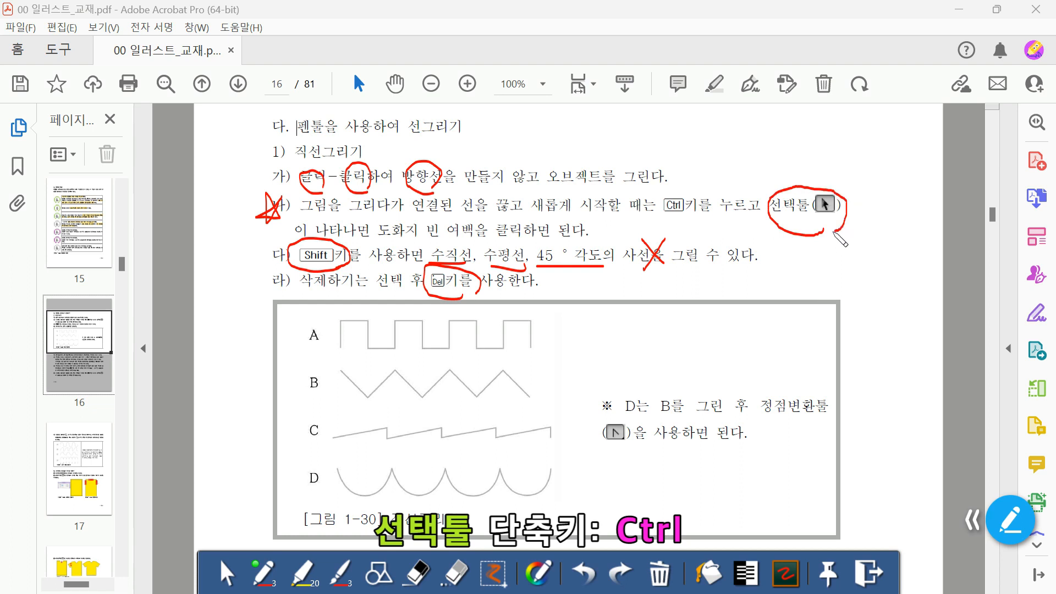
pyautogui.moveTo(697, 223)
pyautogui.mouseDown()
pyautogui.moveTo(655, 217)
pyautogui.moveTo(661, 193)
pyautogui.moveTo(713, 192)
pyautogui.moveTo(719, 220)
pyautogui.moveTo(694, 226)
pyautogui.mouseUp()
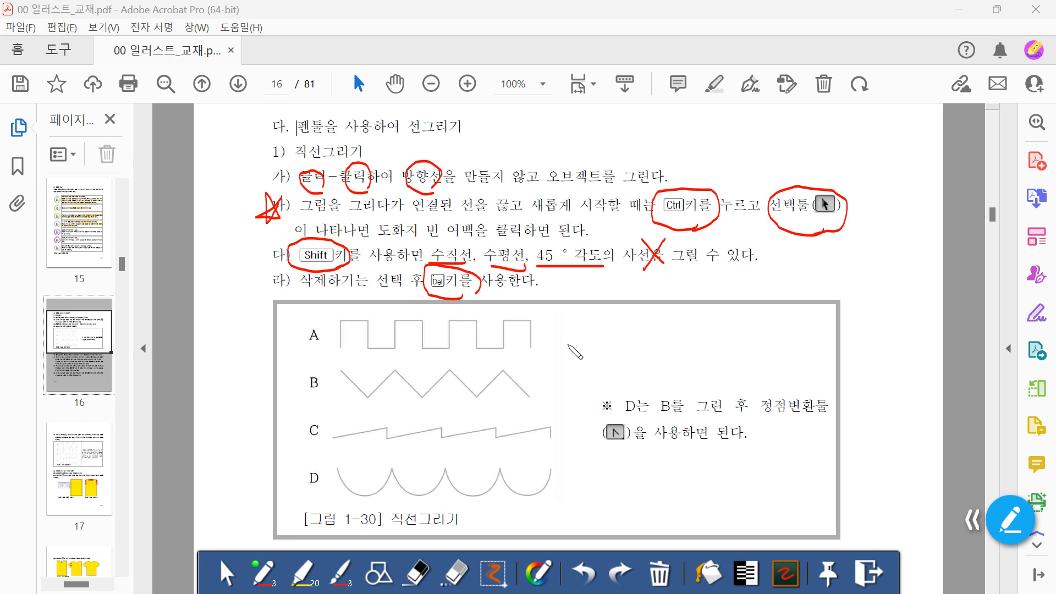
pyautogui.moveTo(669, 147)
pyautogui.mouseDown()
pyautogui.moveTo(648, 172)
pyautogui.moveTo(675, 170)
pyautogui.moveTo(652, 147)
pyautogui.moveTo(654, 180)
pyautogui.moveTo(669, 150)
pyautogui.moveTo(725, 149)
pyautogui.mouseUp()
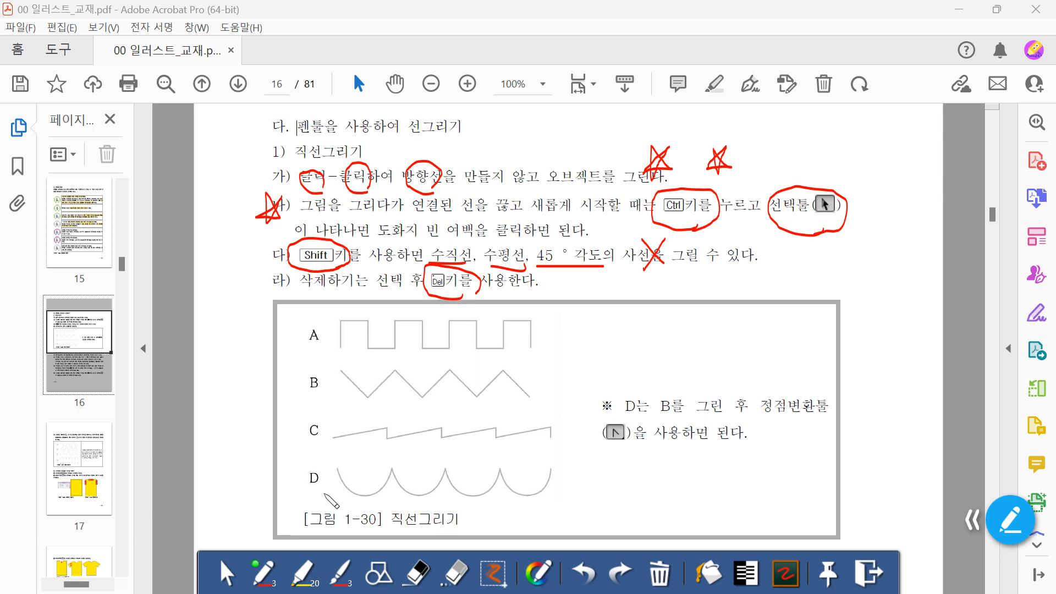
# Circle pattern D, highlight its 정점변환툴 note with an underline and circle, and sketch a zigzag example below the note
pyautogui.moveTo(322, 472); pyautogui.dragTo(323, 488)
pyautogui.moveTo(655, 418); pyautogui.dragTo(834, 418)
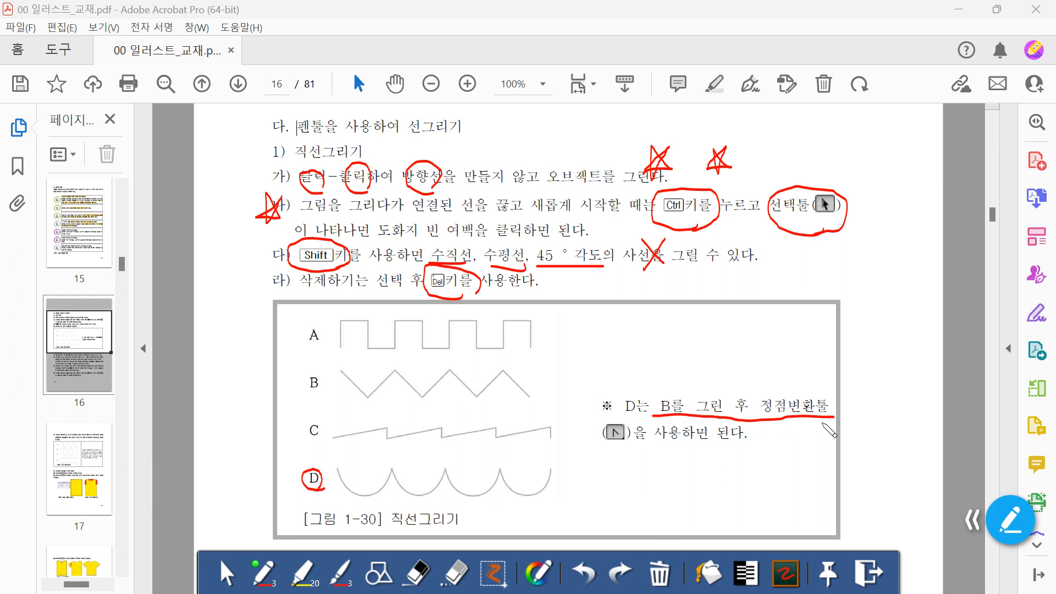
pyautogui.moveTo(611, 459)
pyautogui.mouseDown()
pyautogui.moveTo(622, 414)
pyautogui.moveTo(637, 428)
pyautogui.moveTo(627, 490)
pyautogui.moveTo(639, 470)
pyautogui.moveTo(667, 506)
pyautogui.moveTo(695, 478)
pyautogui.moveTo(736, 511)
pyautogui.moveTo(747, 479)
pyautogui.moveTo(772, 491)
pyautogui.moveTo(787, 476)
pyautogui.mouseUp()
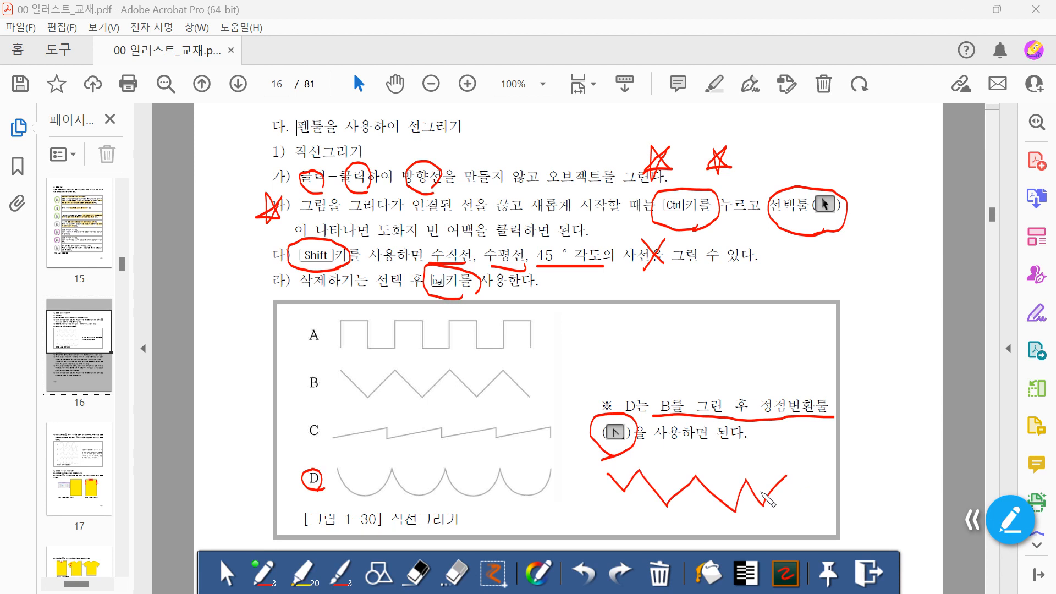
pyautogui.moveTo(604, 494)
pyautogui.mouseDown()
pyautogui.moveTo(563, 491)
pyautogui.moveTo(573, 497)
pyautogui.mouseUp()
# Switch to Illustrator and open the file 03_펜툴연습하기1 from the 01 일러스트_소스 folder
pyautogui.click(1000, 526)
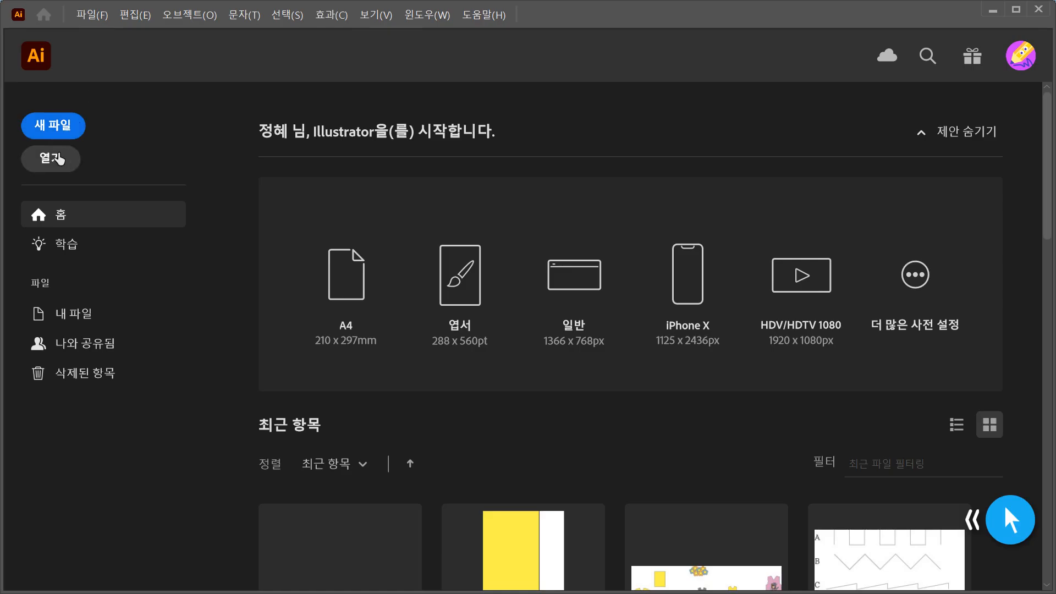
pyautogui.click(59, 165)
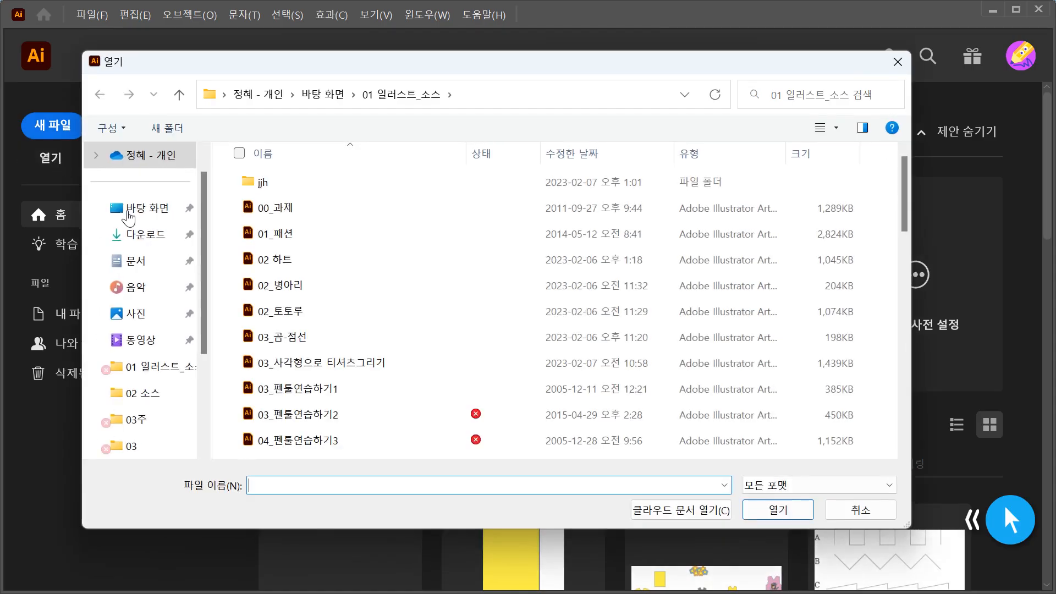
pyautogui.click(299, 390)
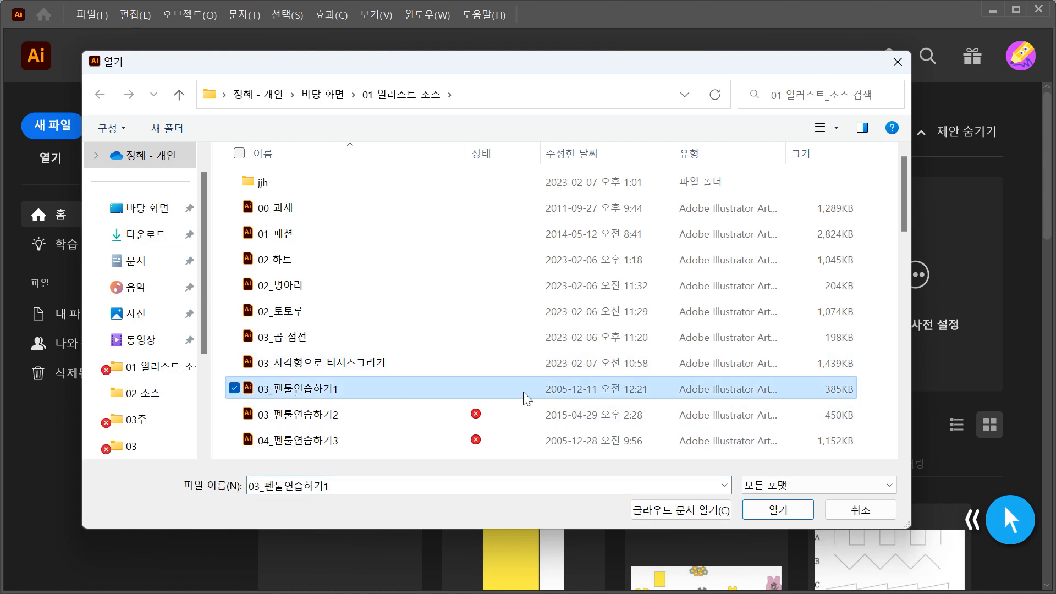
pyautogui.click(756, 511)
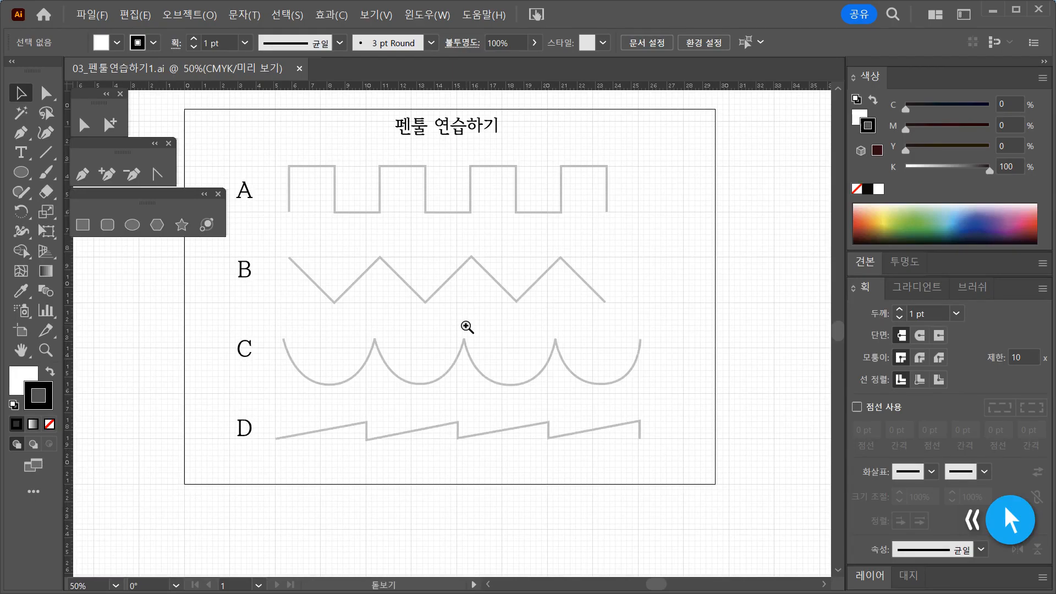
# Close the floating shape tools palette and bring the whole practice artboard into view at 50%
pyautogui.moveTo(388, 291); pyautogui.dragTo(444, 306)
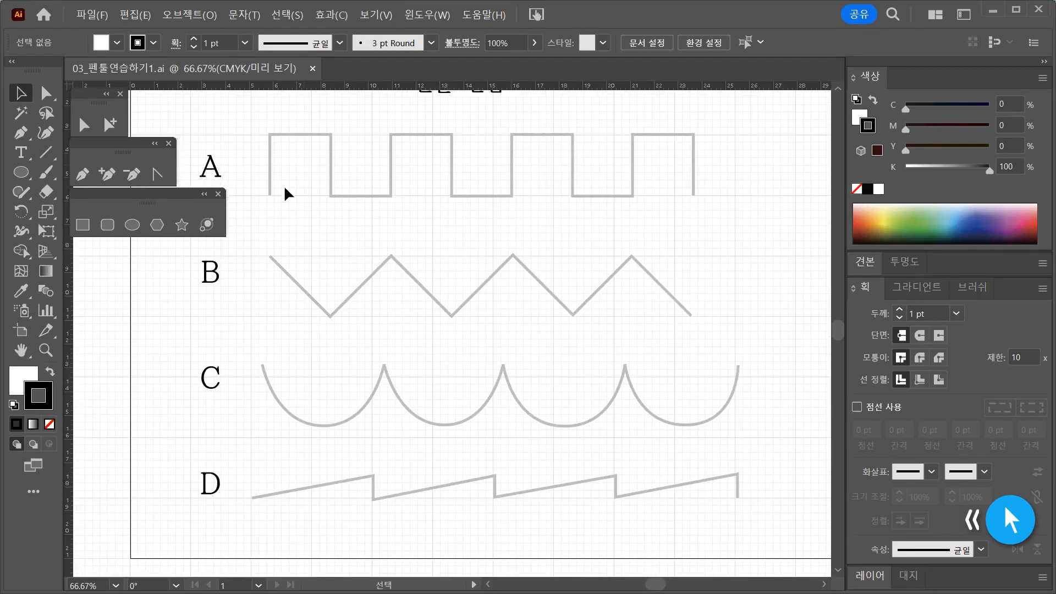
pyautogui.click(218, 194)
pyautogui.moveTo(438, 306); pyautogui.dragTo(484, 264)
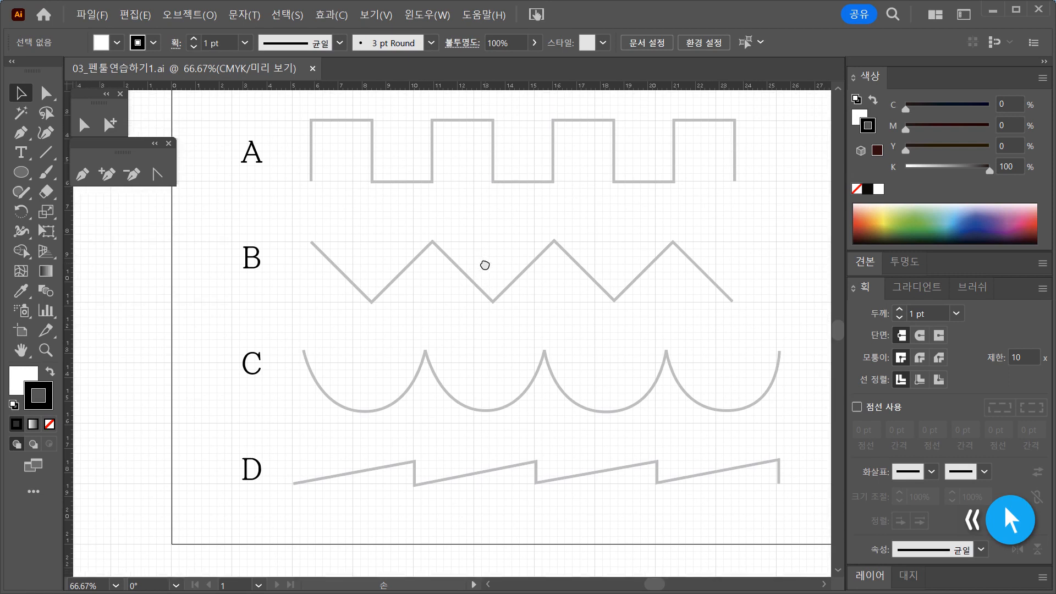
pyautogui.keyDown('ctrl'); pyautogui.click(490, 272); pyautogui.keyUp('ctrl')
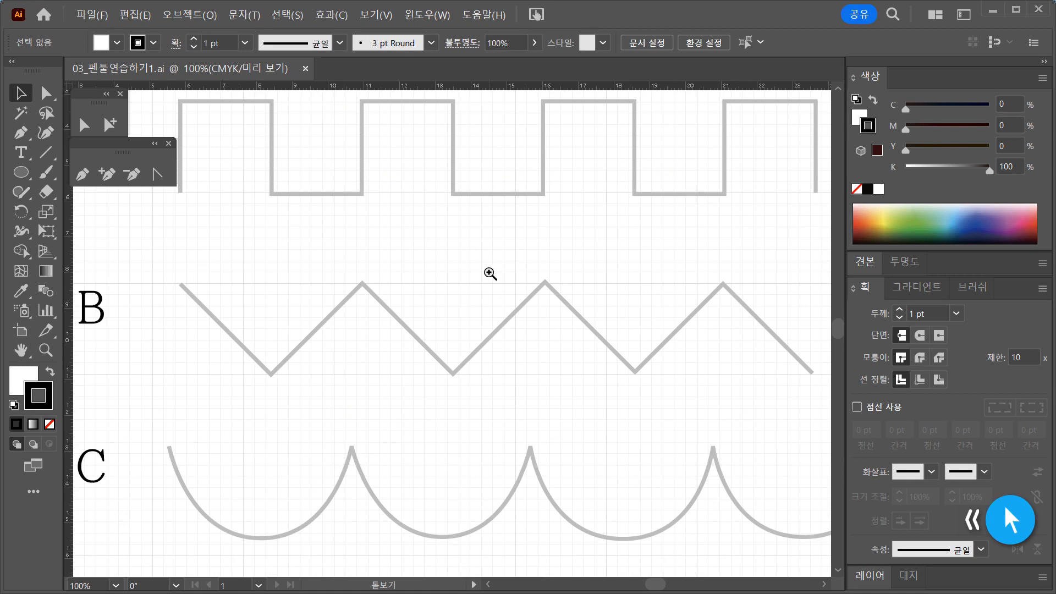
pyautogui.keyDown('alt'); pyautogui.click(490, 273); pyautogui.keyUp('alt')
pyautogui.keyDown('alt'); pyautogui.click(476, 317); pyautogui.keyUp('alt')
pyautogui.moveTo(465, 377)
pyautogui.mouseDown()
pyautogui.moveTo(508, 324)
pyautogui.moveTo(477, 363)
pyautogui.mouseUp()
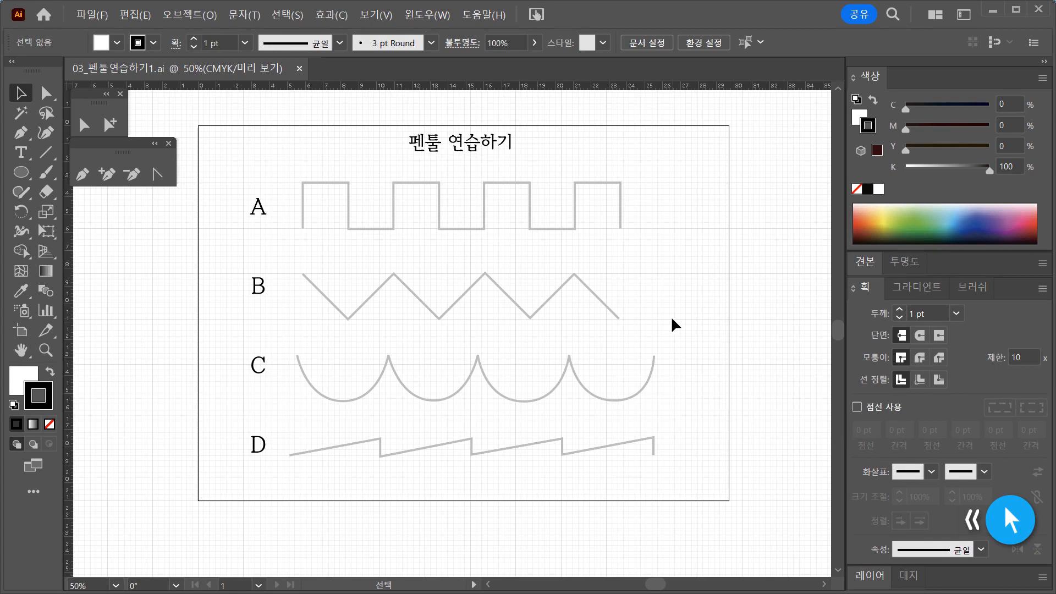
# Collapse the Stroke (획) panel and expand it again with its full set of options
pyautogui.doubleClick(868, 285)
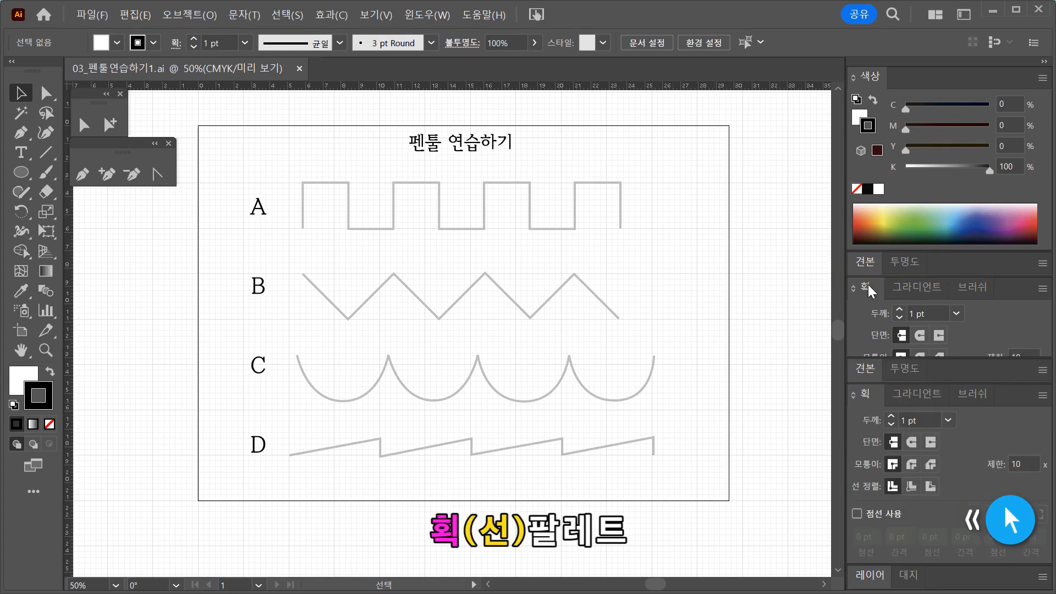
pyautogui.doubleClick(864, 396)
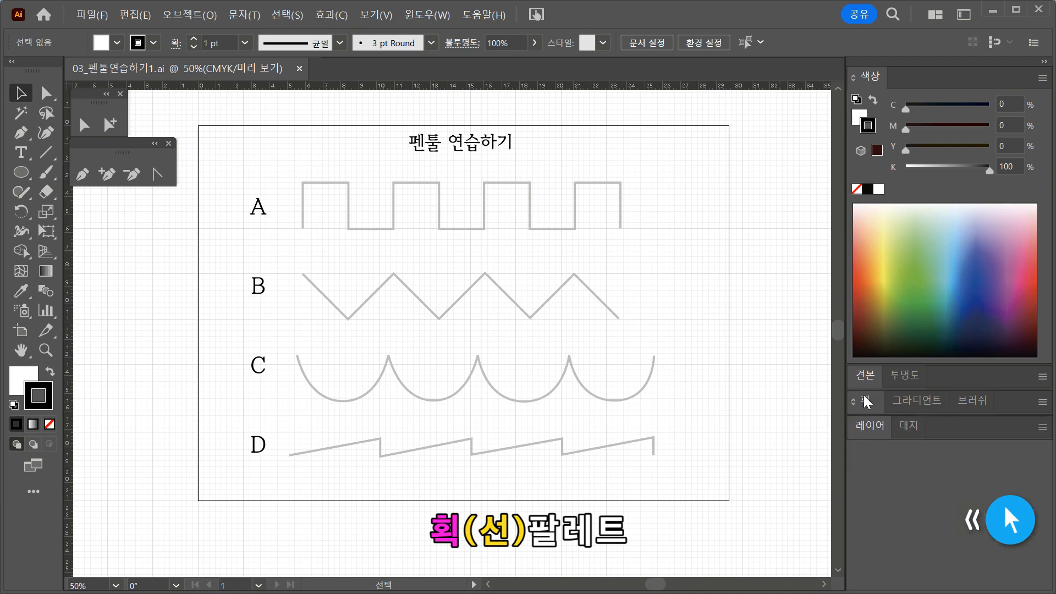
pyautogui.doubleClick(866, 402)
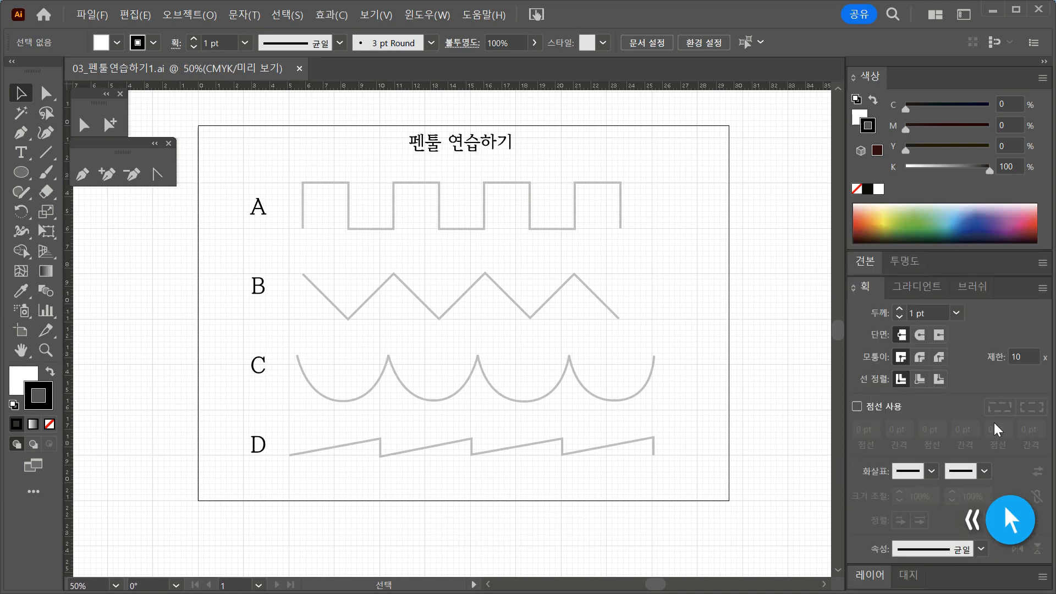
# Set up the Pen tool with no fill, a black stroke and a 3 pt stroke weight
pyautogui.click(83, 176)
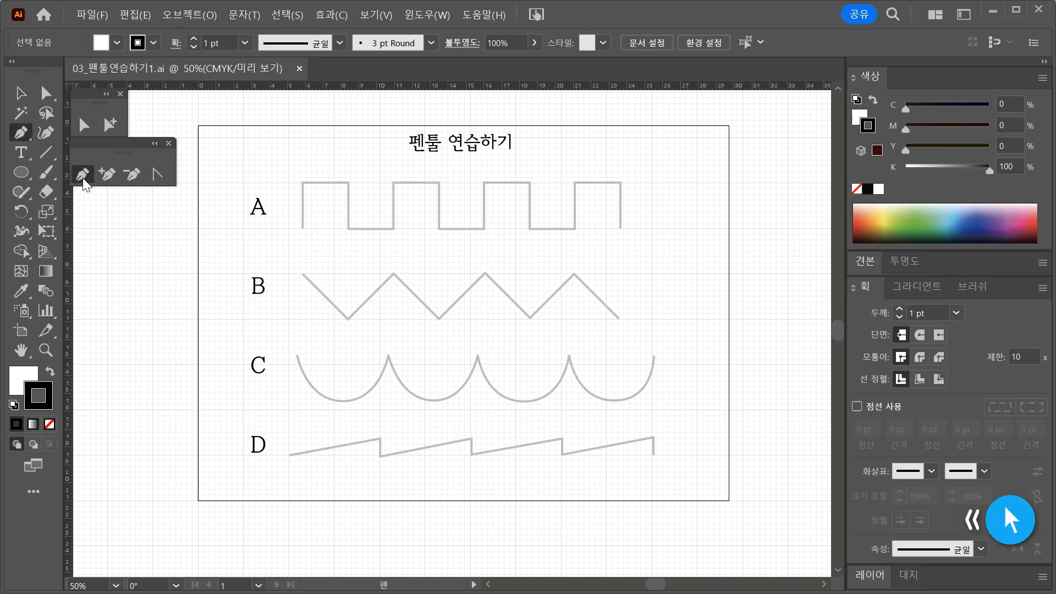
pyautogui.click(21, 384)
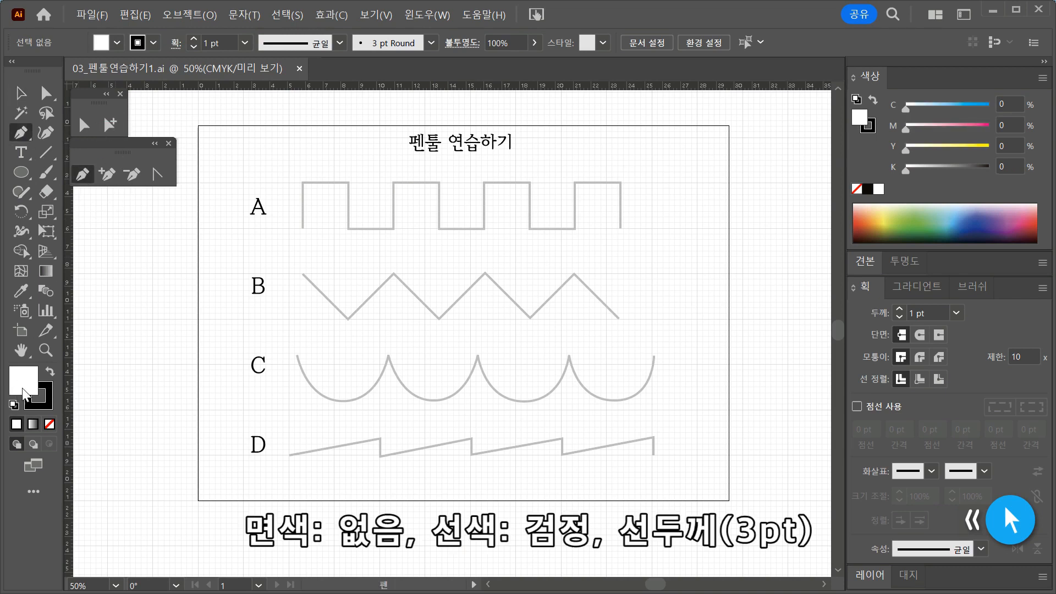
pyautogui.click(49, 425)
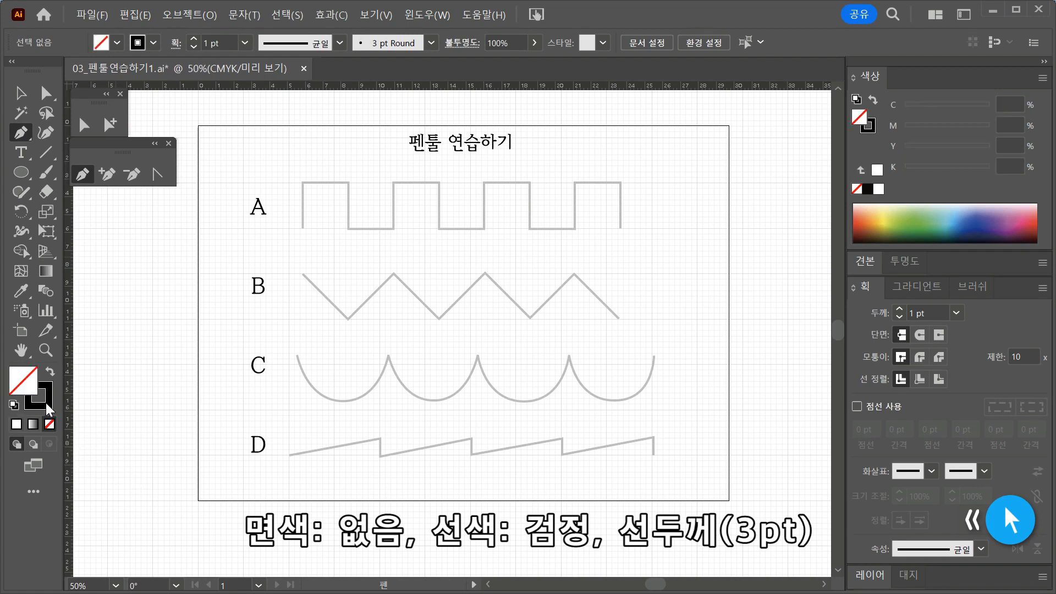
pyautogui.click(47, 405)
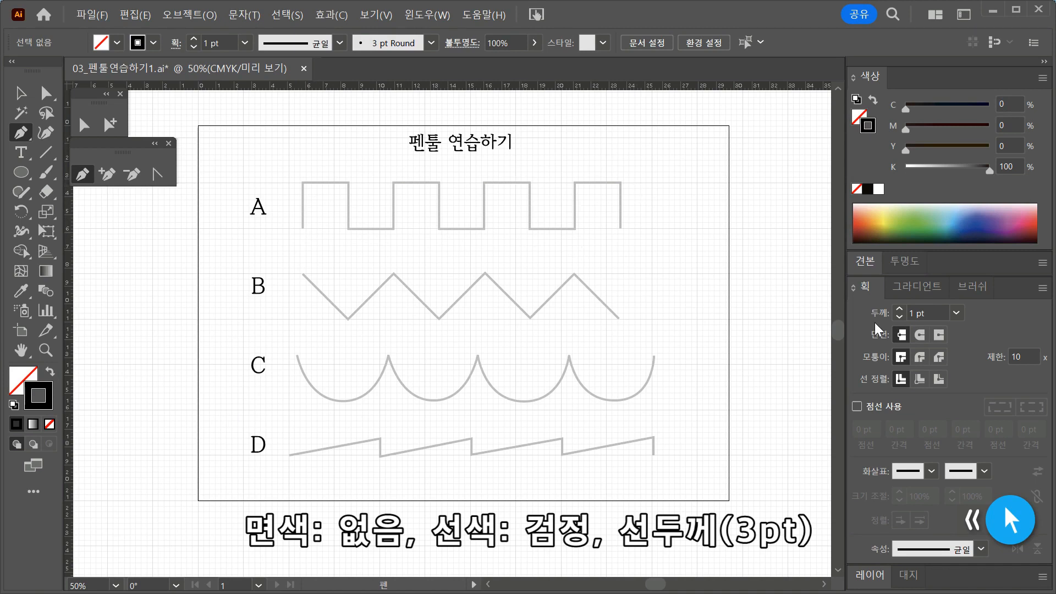
pyautogui.click(955, 315)
pyautogui.click(987, 49)
pyautogui.click(302, 230)
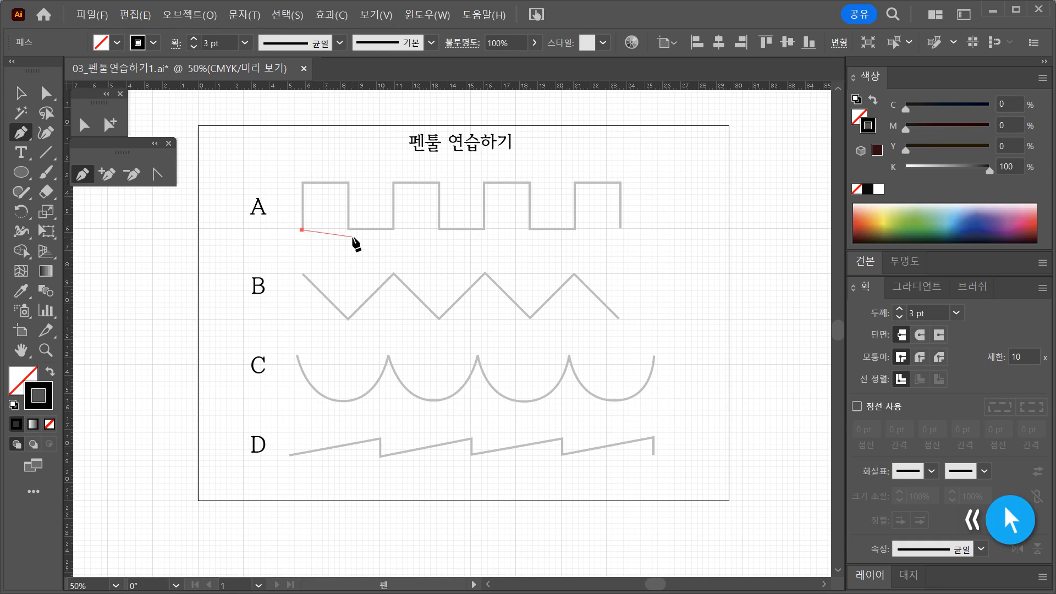
pyautogui.press('Escape')
pyautogui.click(765, 261)
pyautogui.keyDown('ctrl'); pyautogui.click(657, 261); pyautogui.keyUp('ctrl')
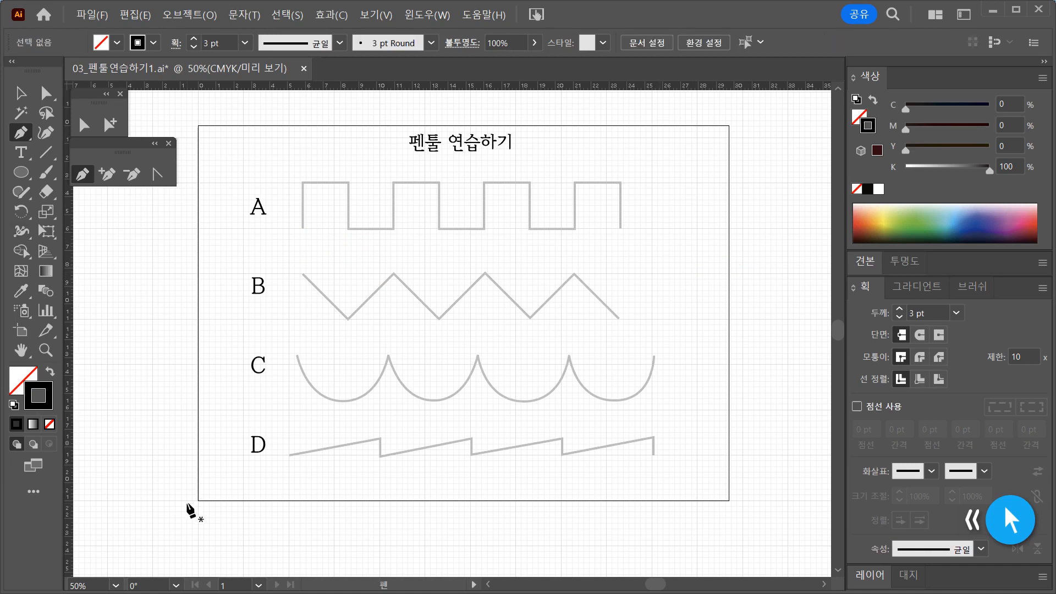
pyautogui.press('v')
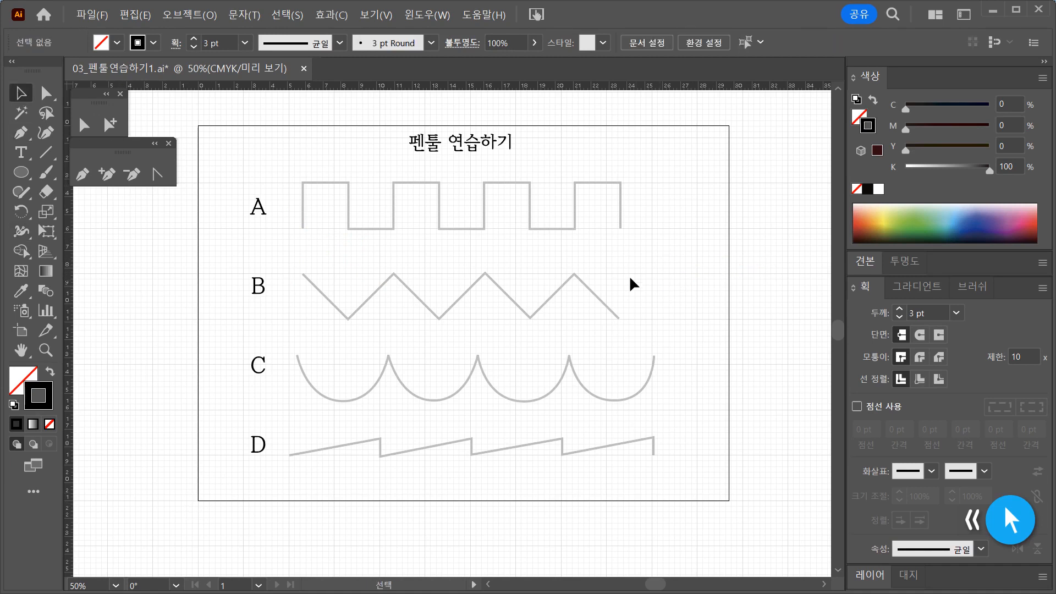
pyautogui.moveTo(774, 250); pyautogui.dragTo(796, 331)
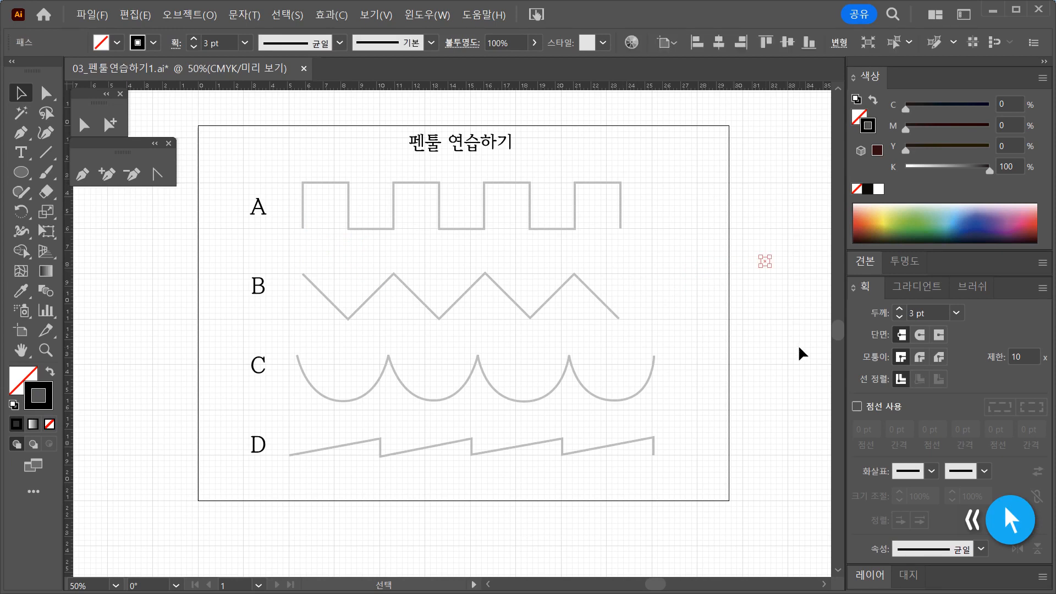
pyautogui.click(798, 344)
pyautogui.moveTo(784, 234); pyautogui.dragTo(748, 308)
pyautogui.press('Delete')
pyautogui.moveTo(793, 304); pyautogui.dragTo(725, 165)
pyautogui.press('Delete')
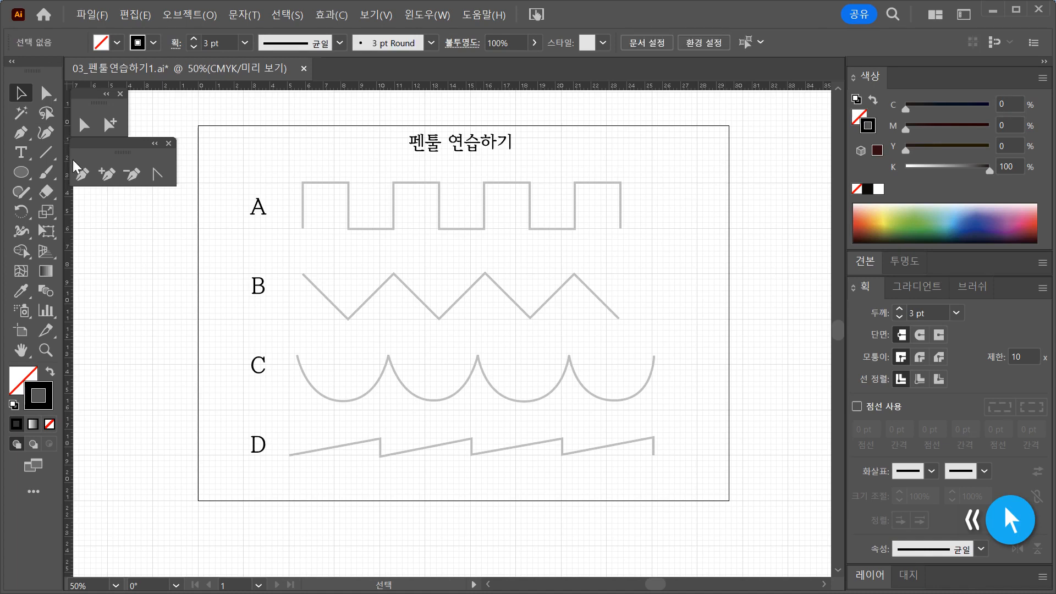
# Trace the first two square pulses of pattern A with the Pen tool, from the guide's left end to the foot of the third pulse
pyautogui.click(83, 174)
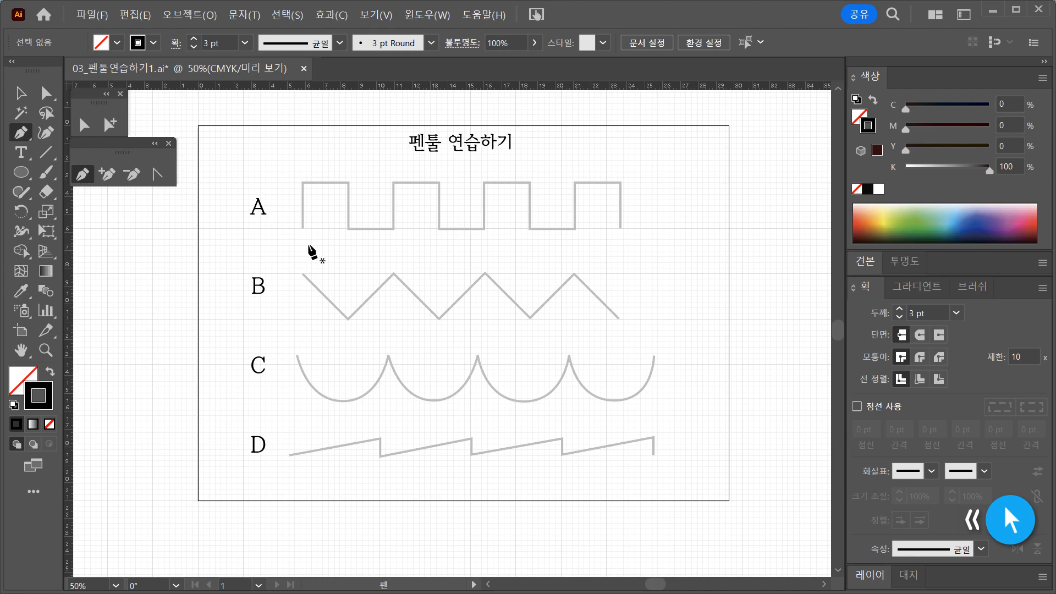
pyautogui.click(302, 229)
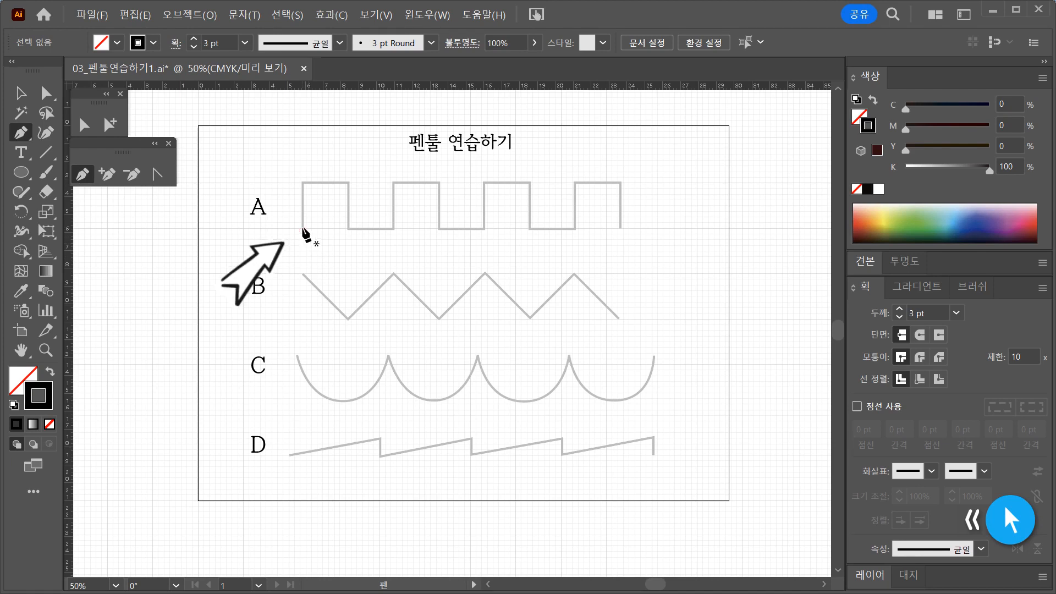
pyautogui.click(302, 182)
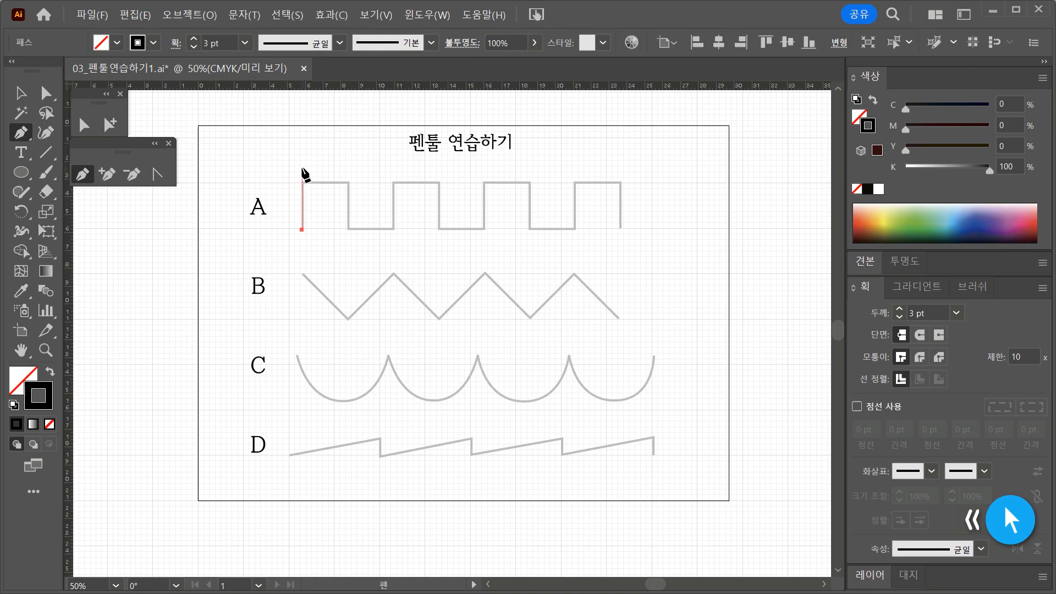
pyautogui.click(302, 183)
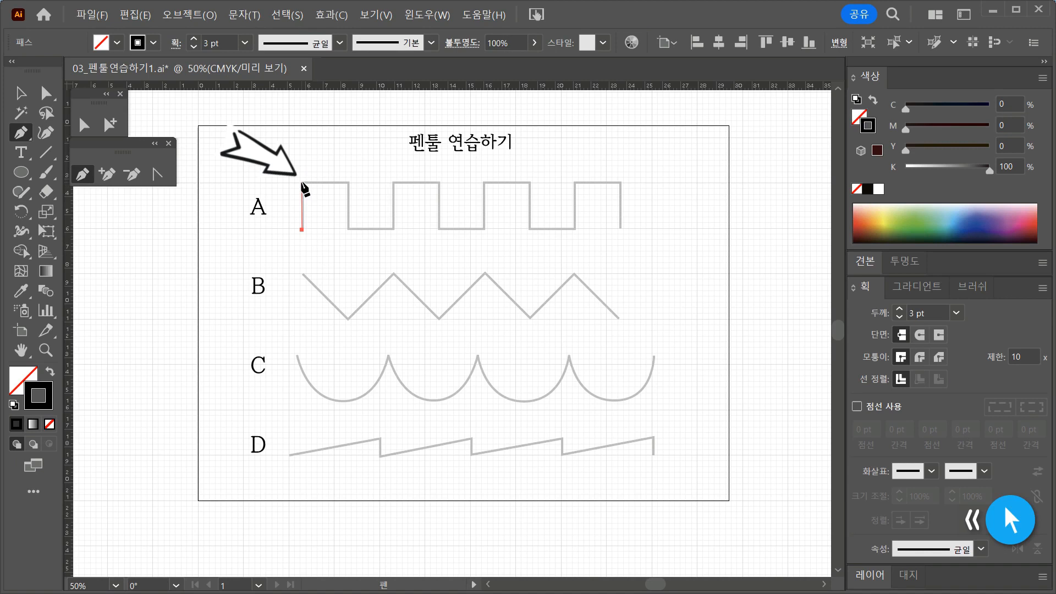
pyautogui.click(348, 182)
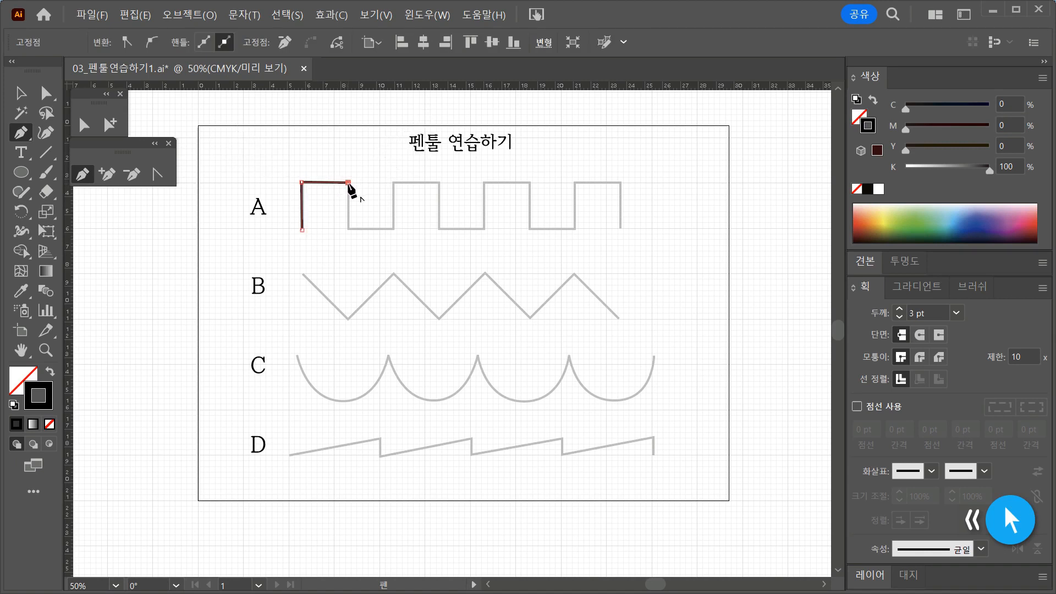
pyautogui.keyDown('shift'); pyautogui.click(348, 228); pyautogui.keyUp('shift')
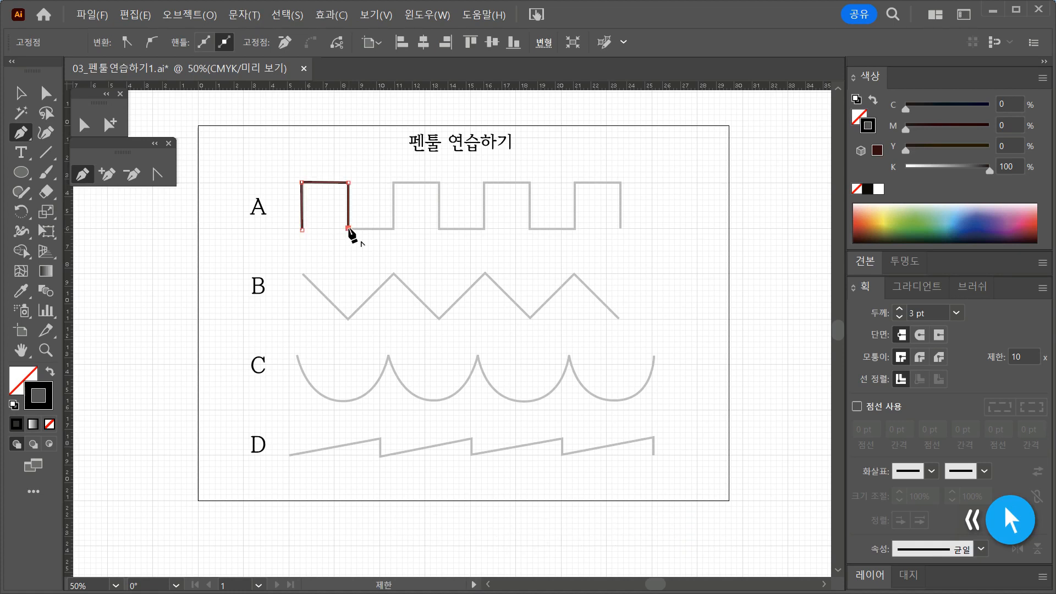
pyautogui.click(393, 228)
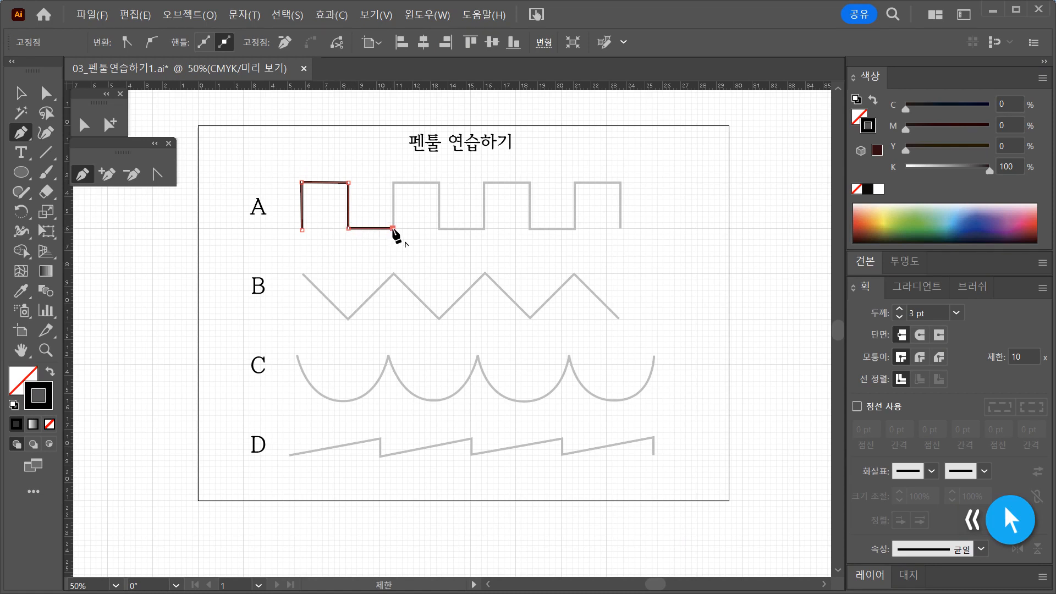
pyautogui.click(393, 184)
pyautogui.keyDown('shift'); pyautogui.click(440, 201); pyautogui.keyUp('shift')
pyautogui.keyDown('shift'); pyautogui.click(440, 228); pyautogui.keyUp('shift')
pyautogui.click(483, 228)
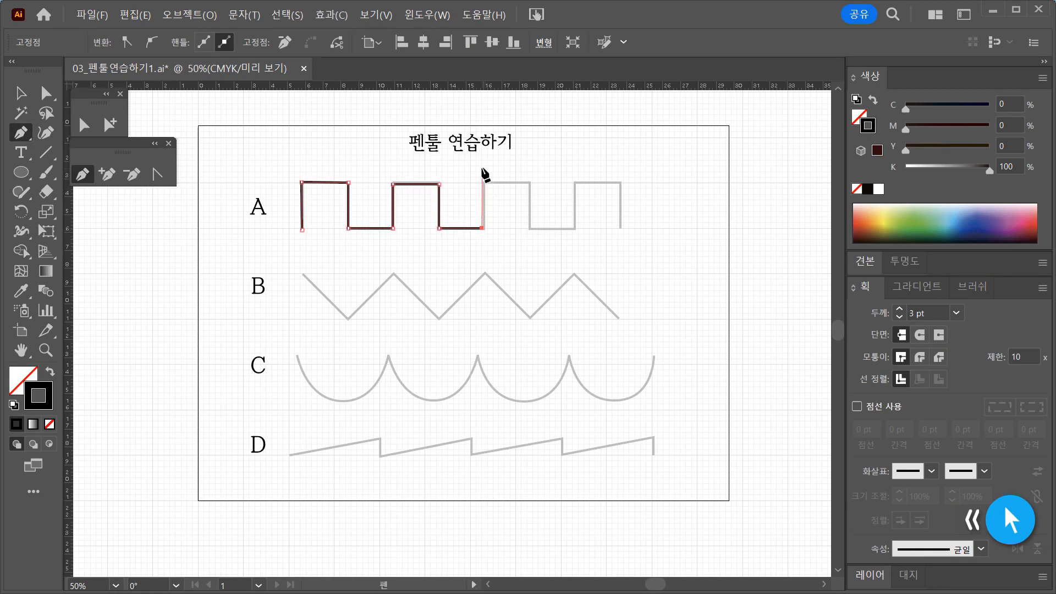
# Extend the A path over the third and fourth pulses to the guide's right end, with their top edges running slightly above the guide
pyautogui.keyDown('shift'); pyautogui.click(483, 167); pyautogui.keyUp('shift')
pyautogui.click(529, 182)
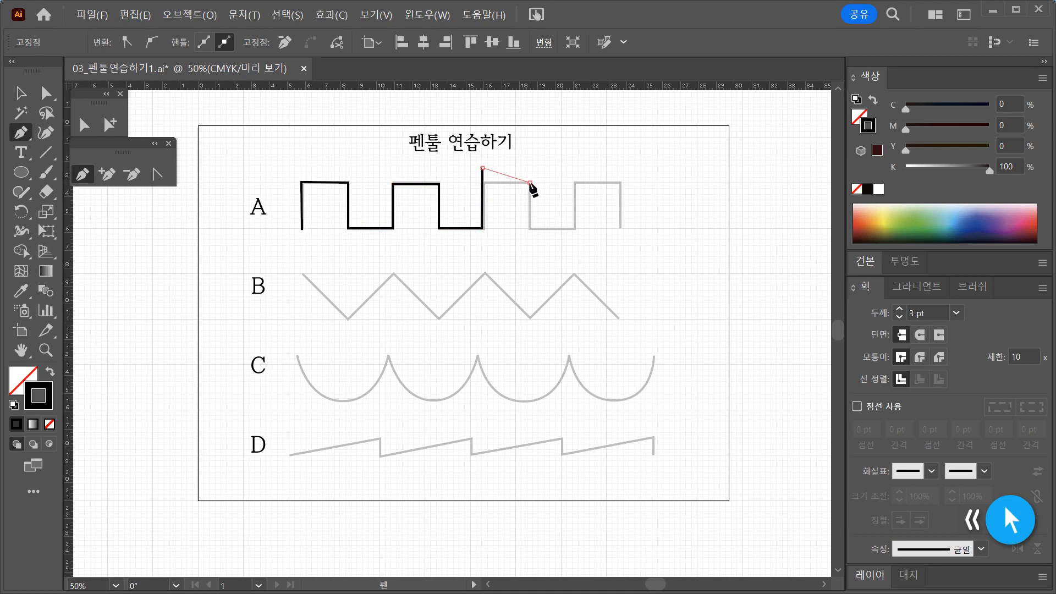
pyautogui.click(530, 227)
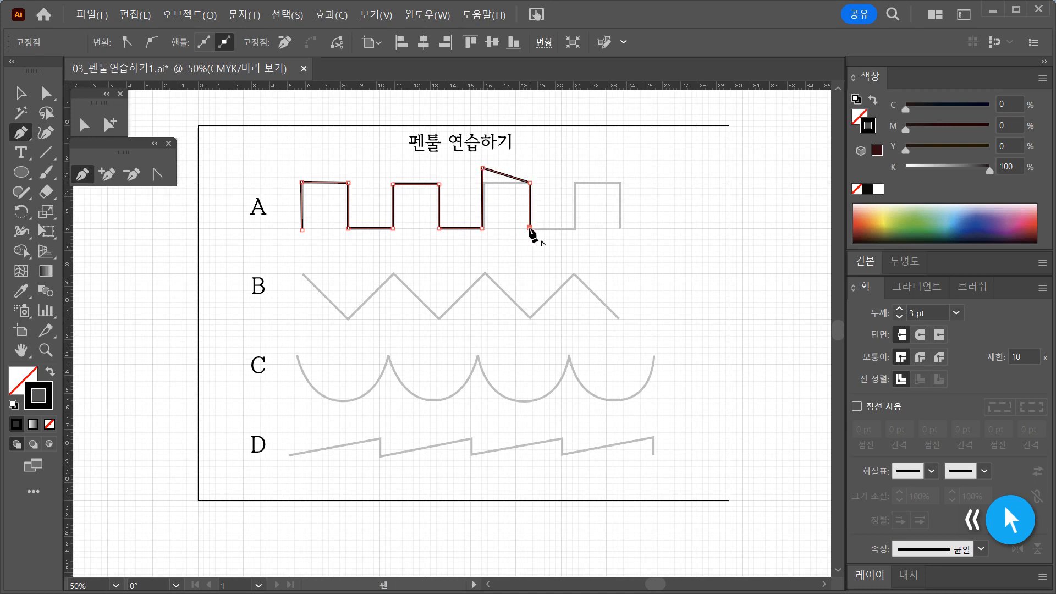
pyautogui.click(574, 228)
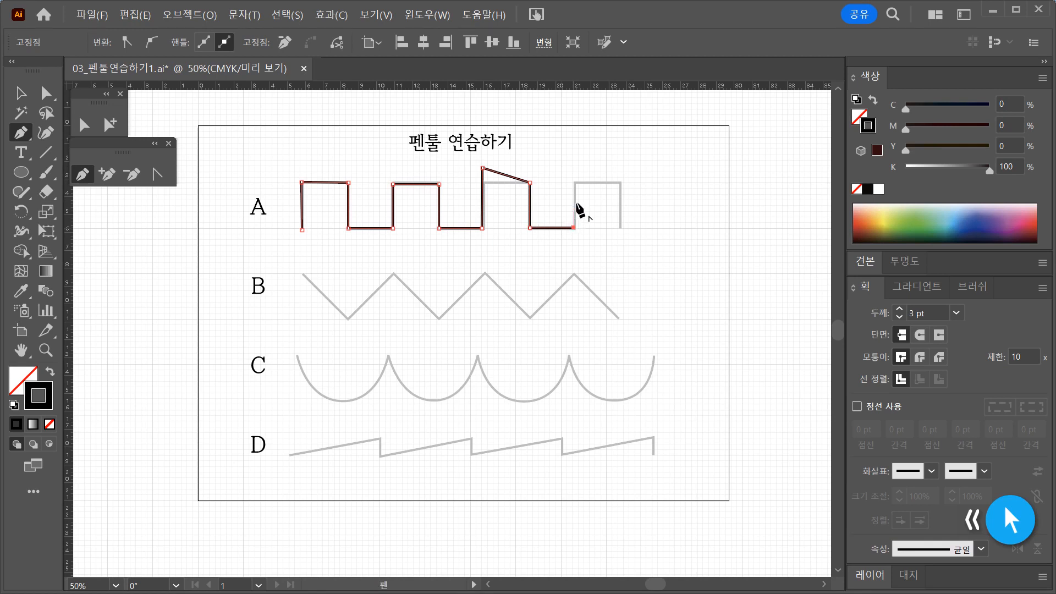
pyautogui.click(574, 172)
pyautogui.click(621, 172)
pyautogui.click(620, 229)
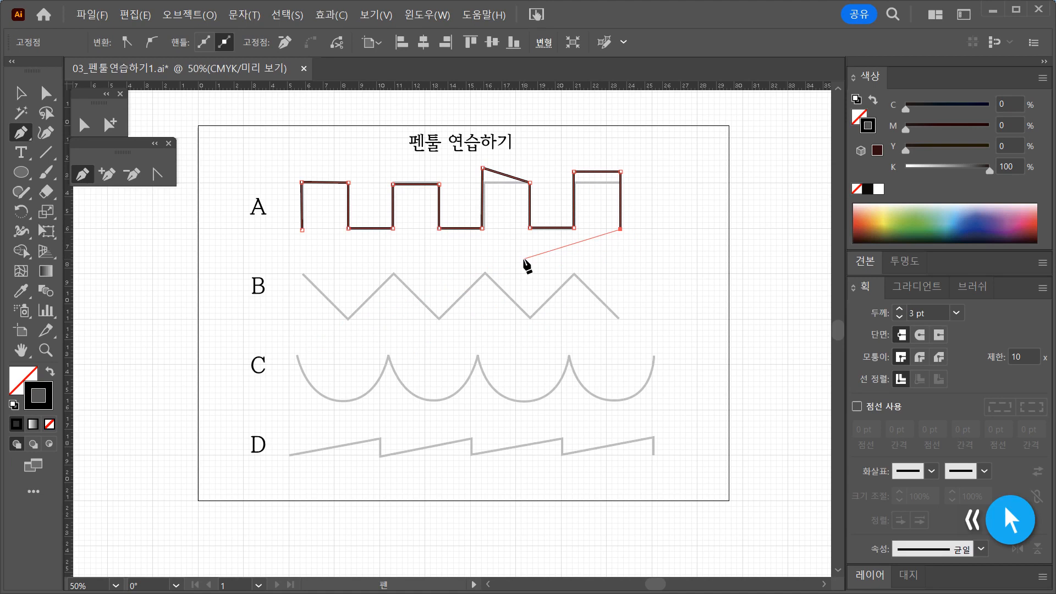
# Undo the stray segment linking pattern A to pattern B and deselect the finished A path for a separate Pen path
pyautogui.click(301, 274)
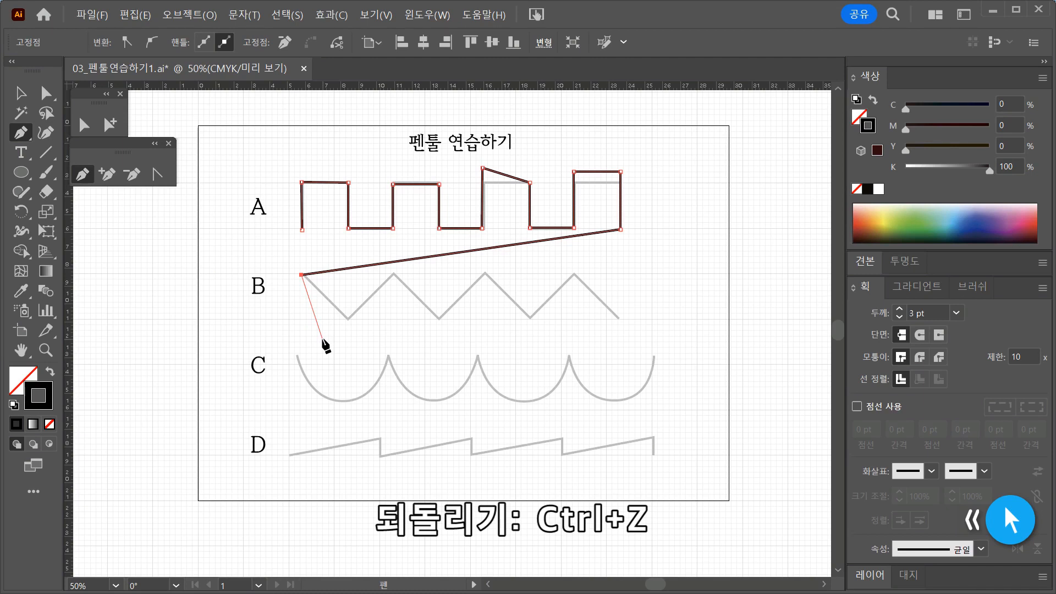
pyautogui.hotkey('ctrl', 'z')
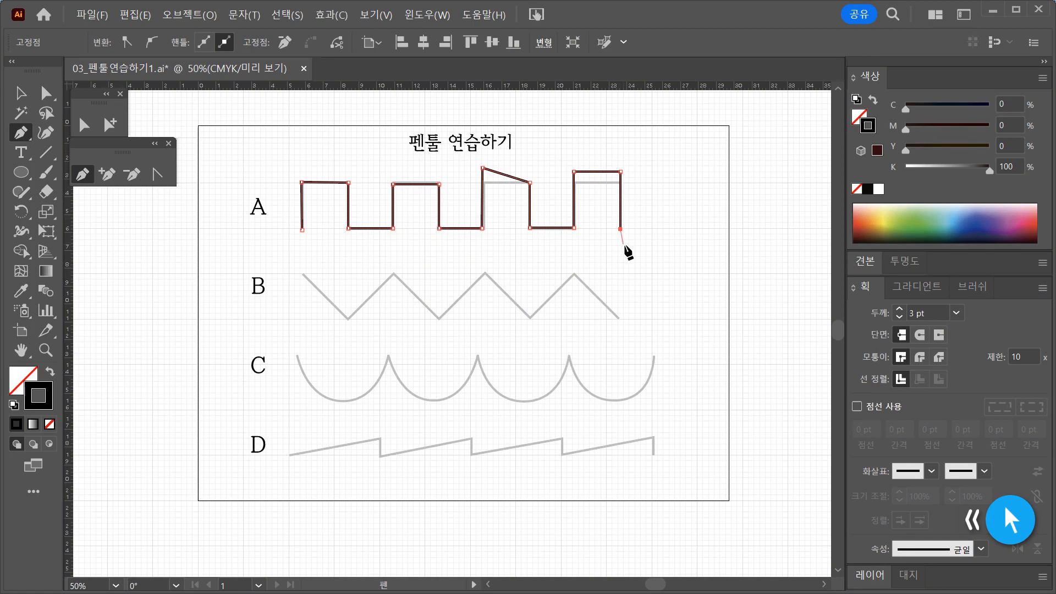
pyautogui.click(18, 95)
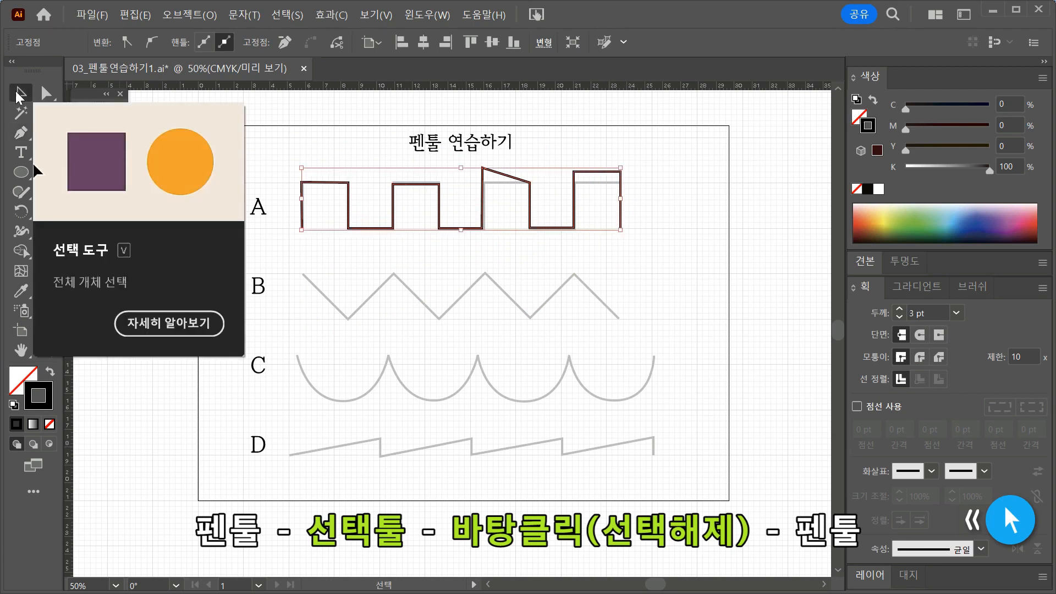
pyautogui.click(642, 254)
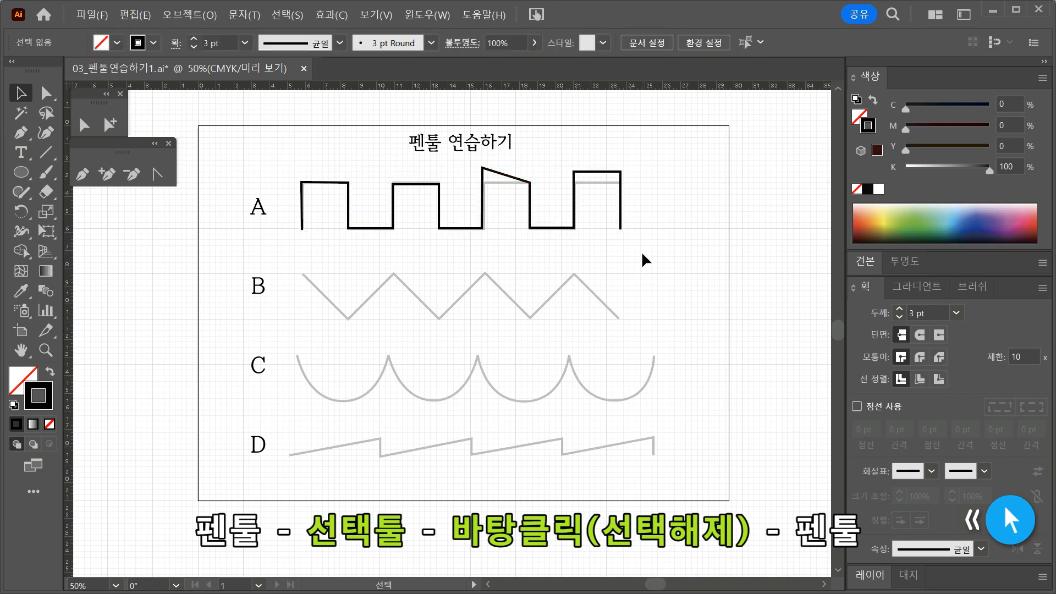
pyautogui.click(83, 174)
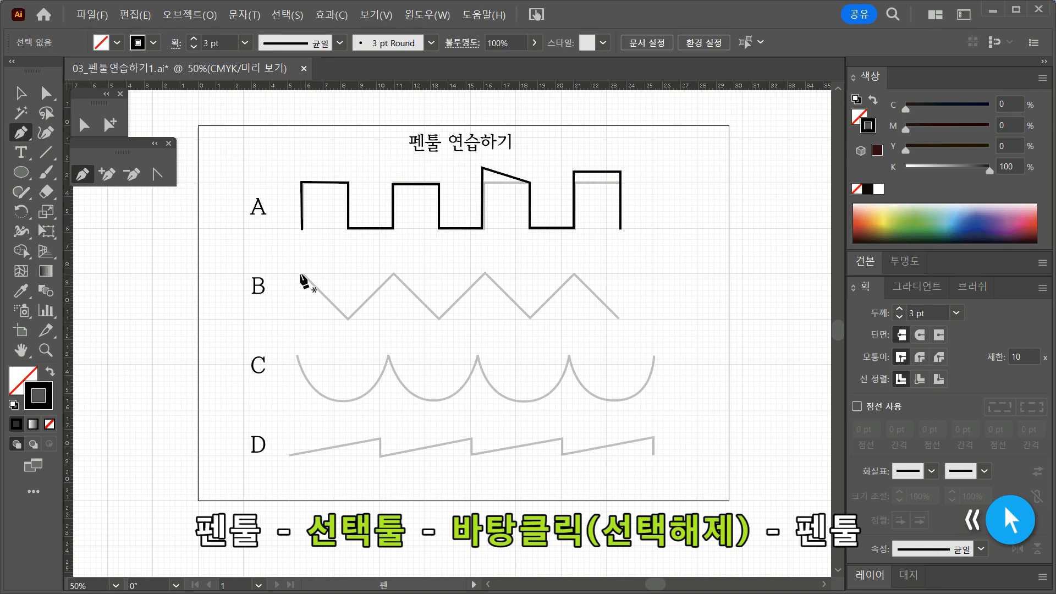
pyautogui.click(302, 273)
pyautogui.click(347, 318)
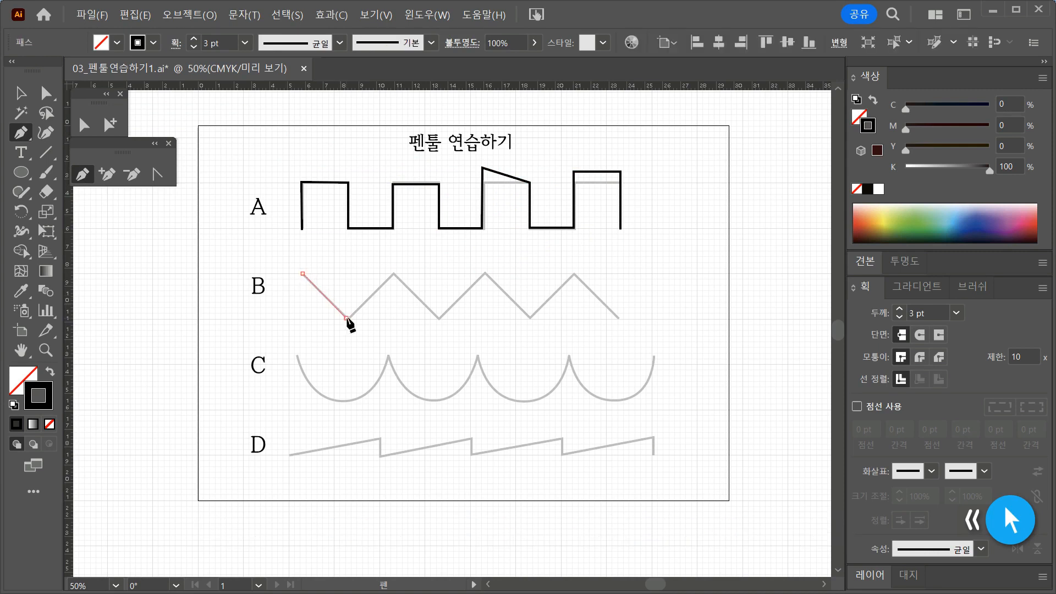
pyautogui.keyDown('ctrl'); pyautogui.click(370, 278); pyautogui.keyUp('ctrl')
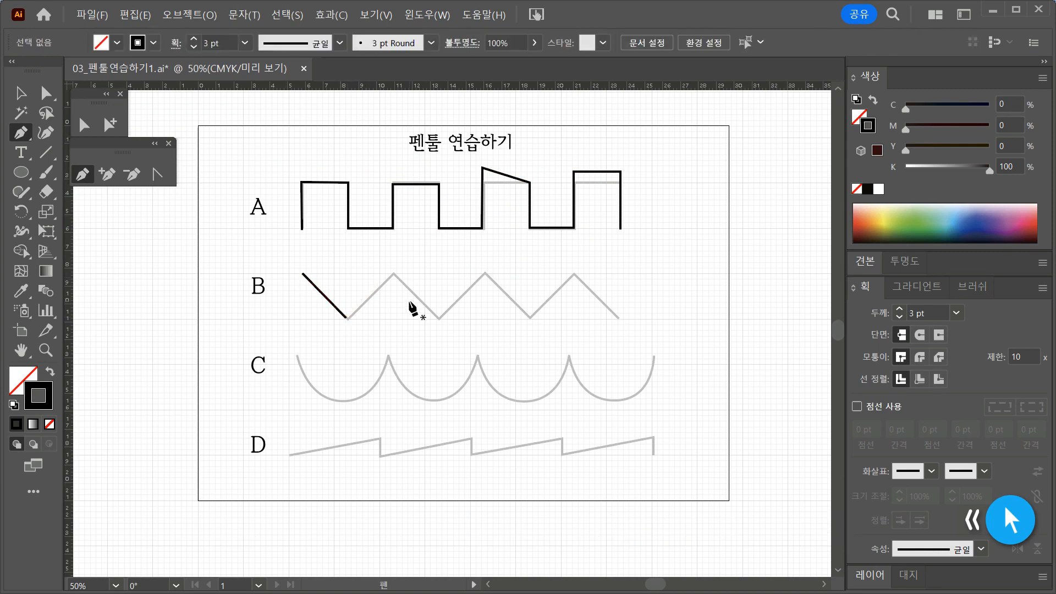
pyautogui.click(300, 271)
pyautogui.press('Delete')
# Pick up the A path at its last anchor point and deselect it without leaving the Pen tool
pyautogui.click(620, 229)
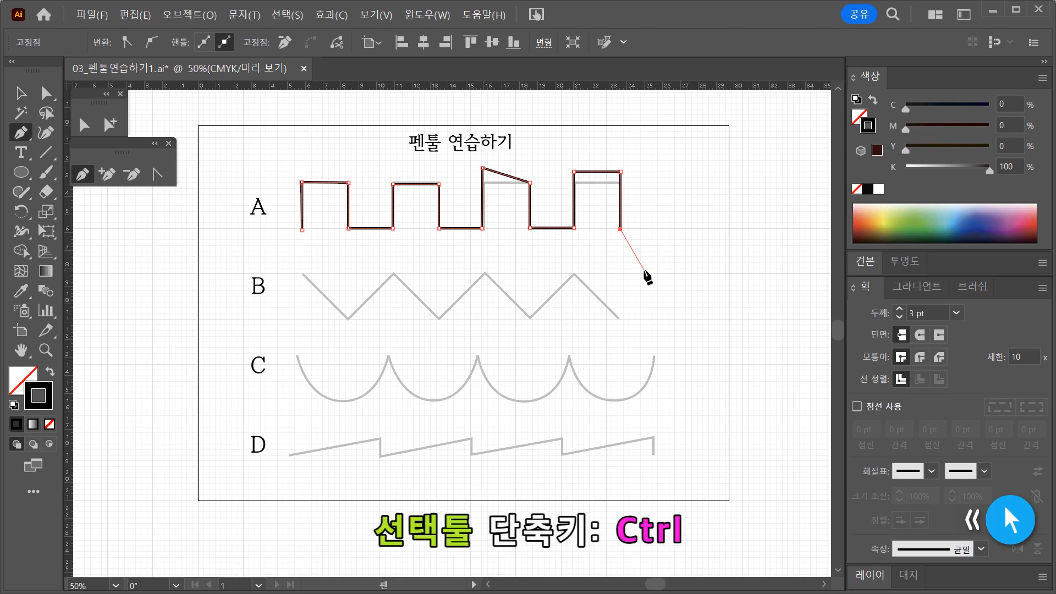
pyautogui.press('ctrl')
pyautogui.press('ctrl')
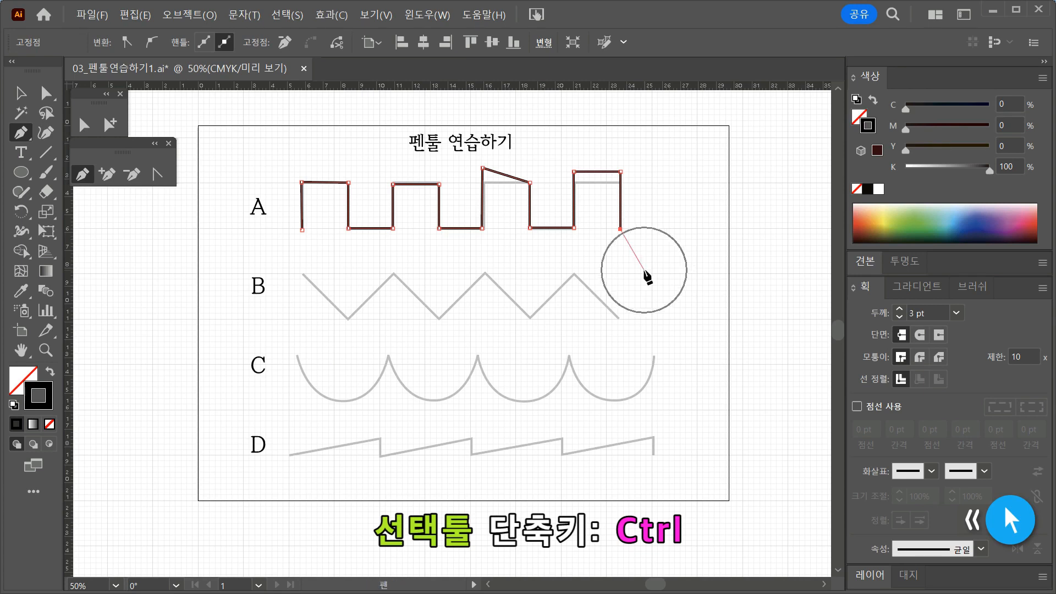
pyautogui.press('ctrl')
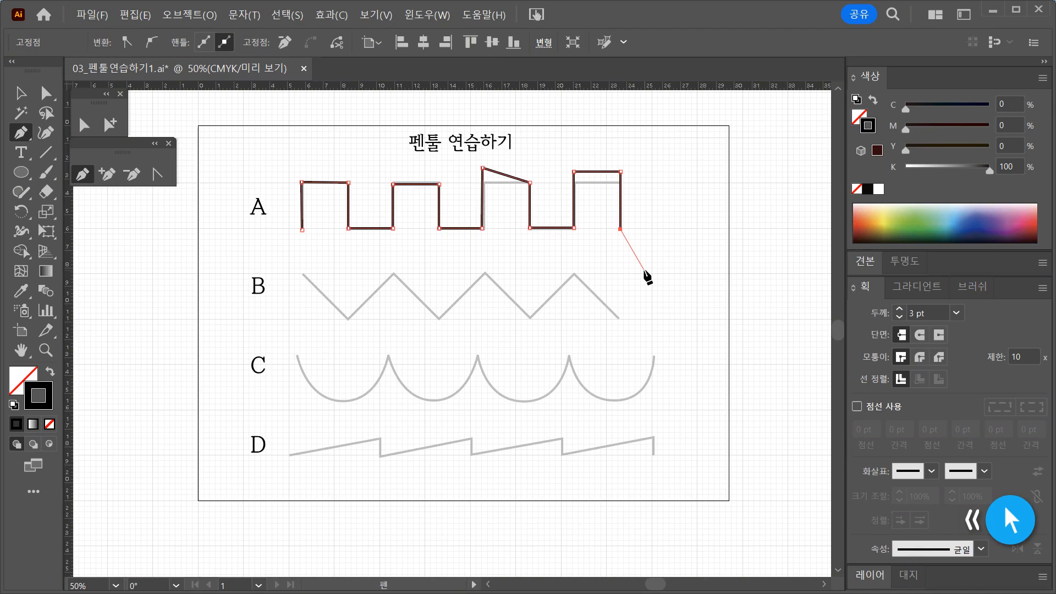
pyautogui.press('space')
pyautogui.hotkey('ctrl', 'space')
pyautogui.hotkey('ctrl', 'alt', 'space')
pyautogui.press('ctrl')
pyautogui.press('ctrl')
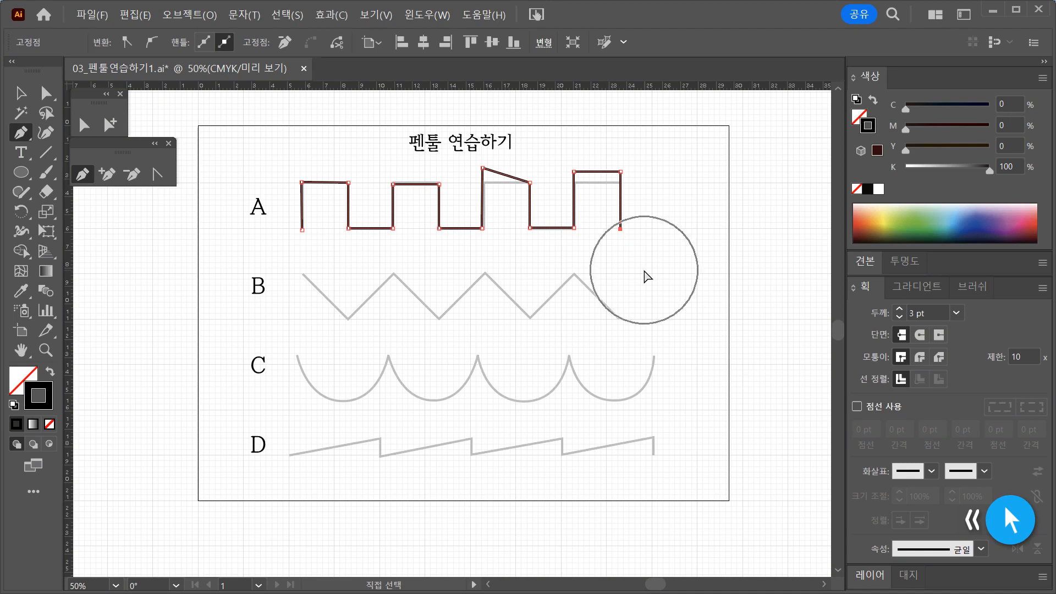
pyautogui.press('ctrl')
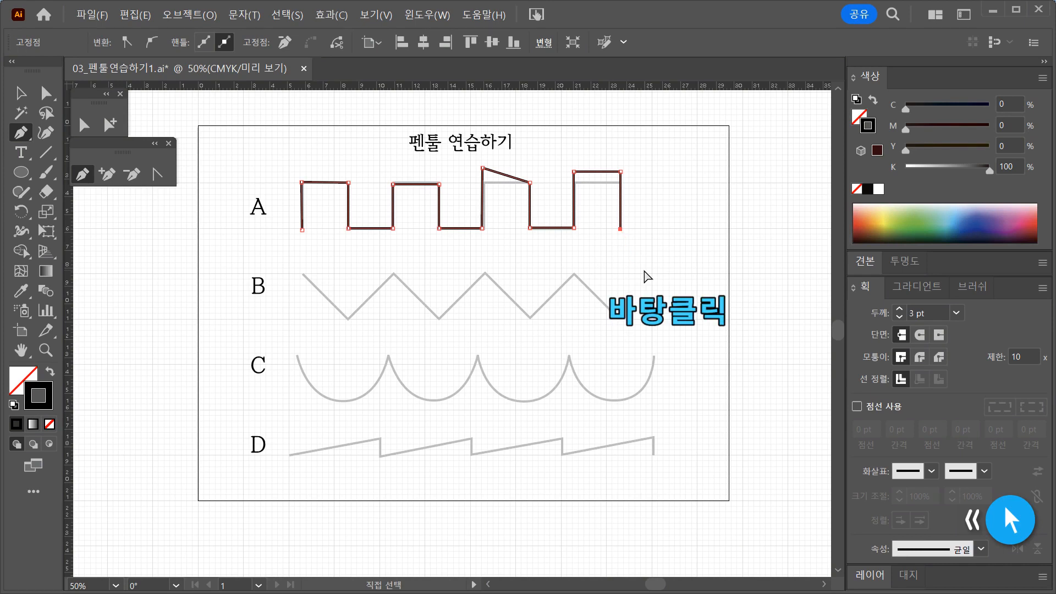
pyautogui.keyDown('ctrl'); pyautogui.click(642, 270); pyautogui.keyUp('ctrl')
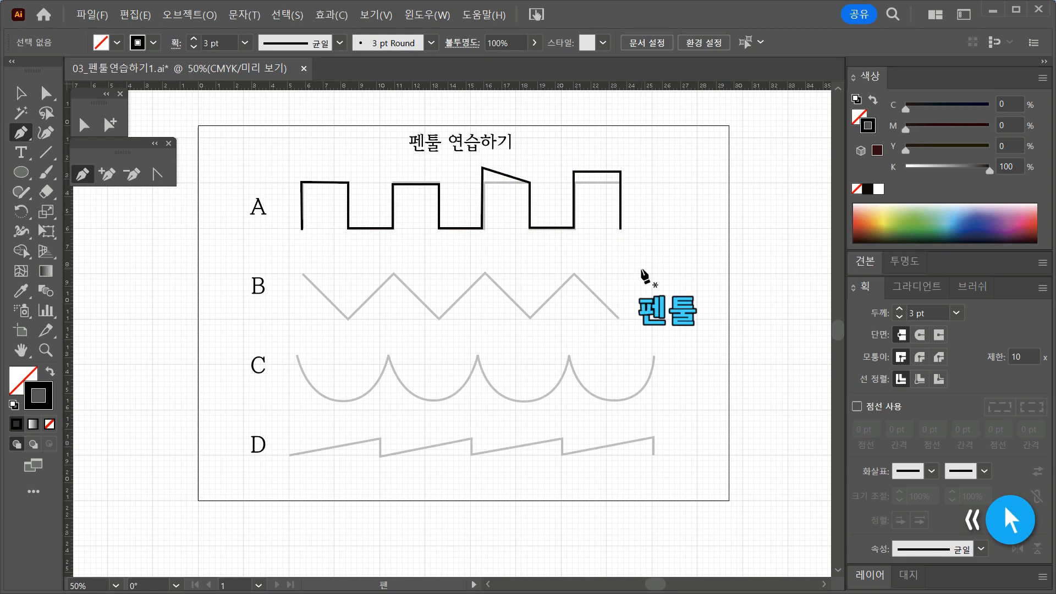
# Trace the zigzag guide of pattern B with seven connected straight Pen segments, and deselect the path to end it
pyautogui.click(303, 274)
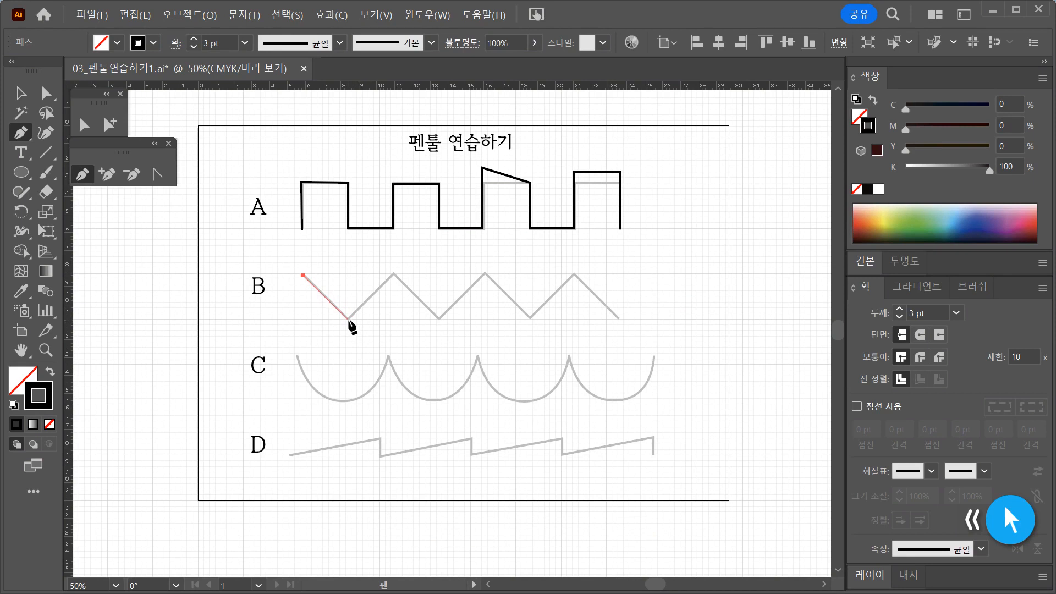
pyautogui.click(348, 318)
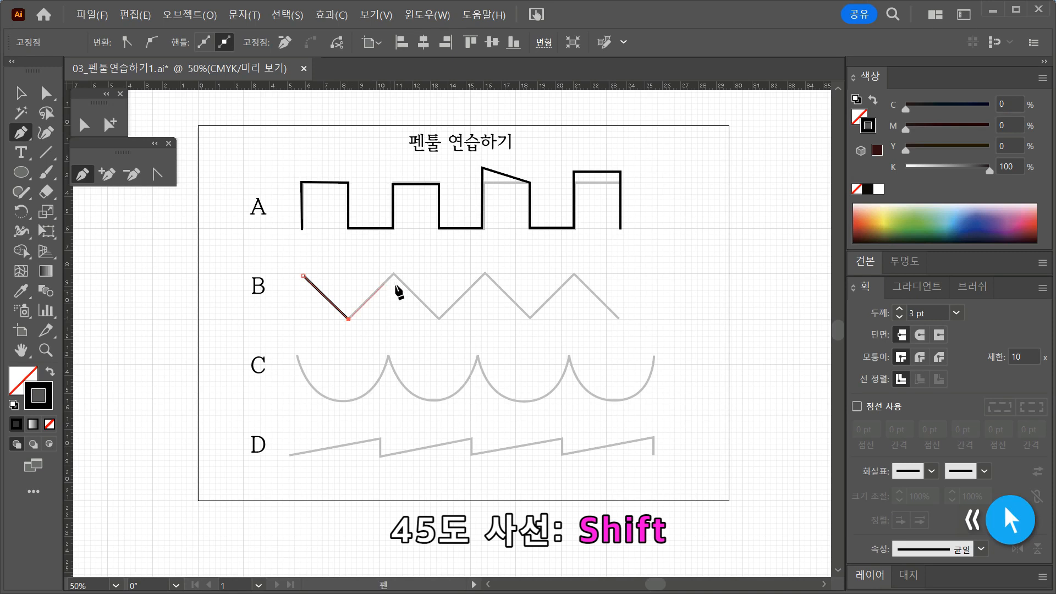
pyautogui.click(394, 274)
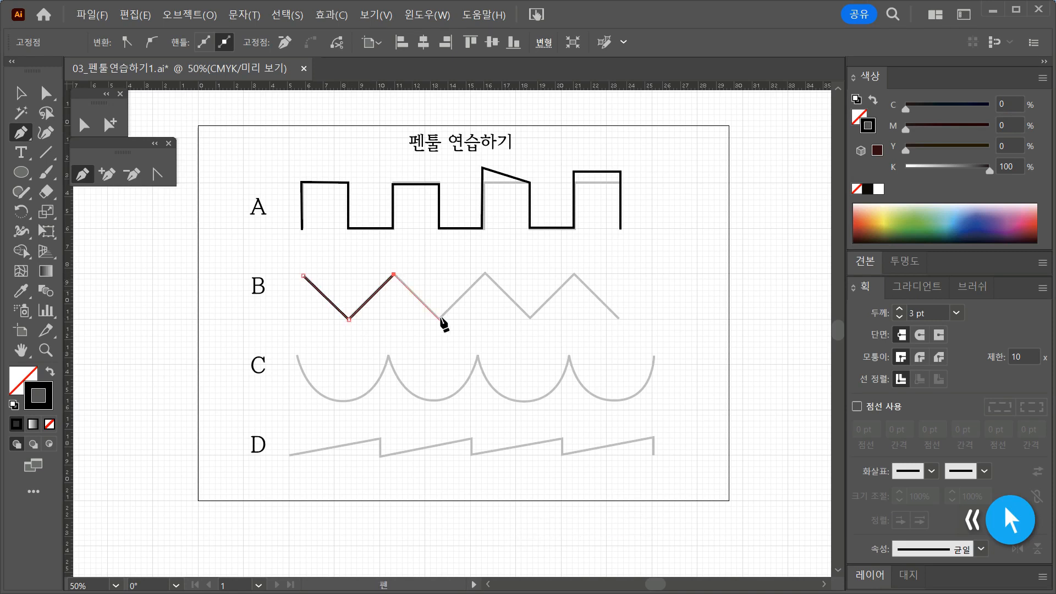
pyautogui.click(440, 319)
pyautogui.click(487, 273)
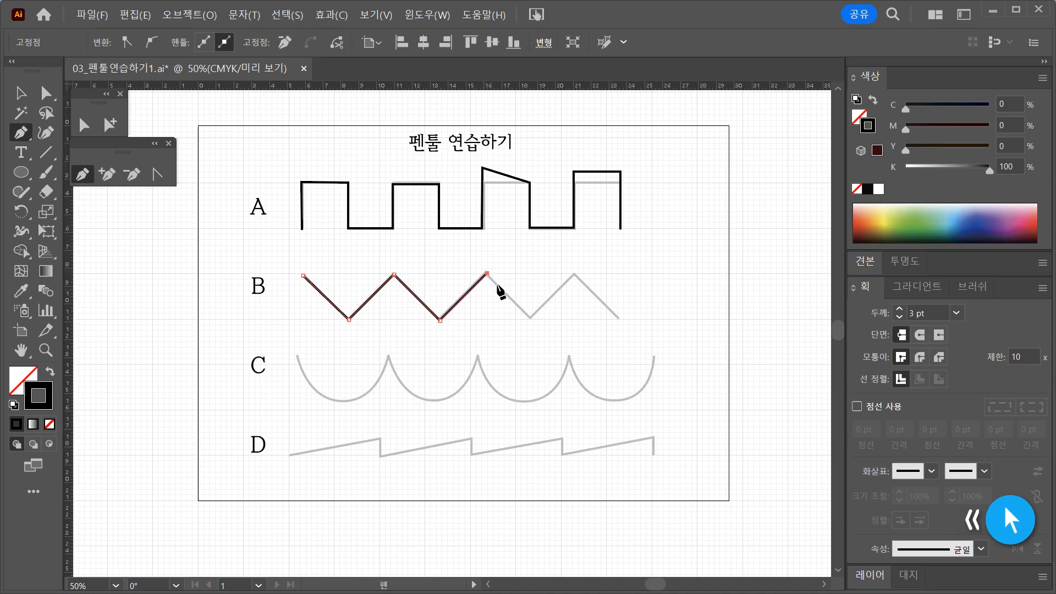
pyautogui.click(530, 317)
pyautogui.click(572, 275)
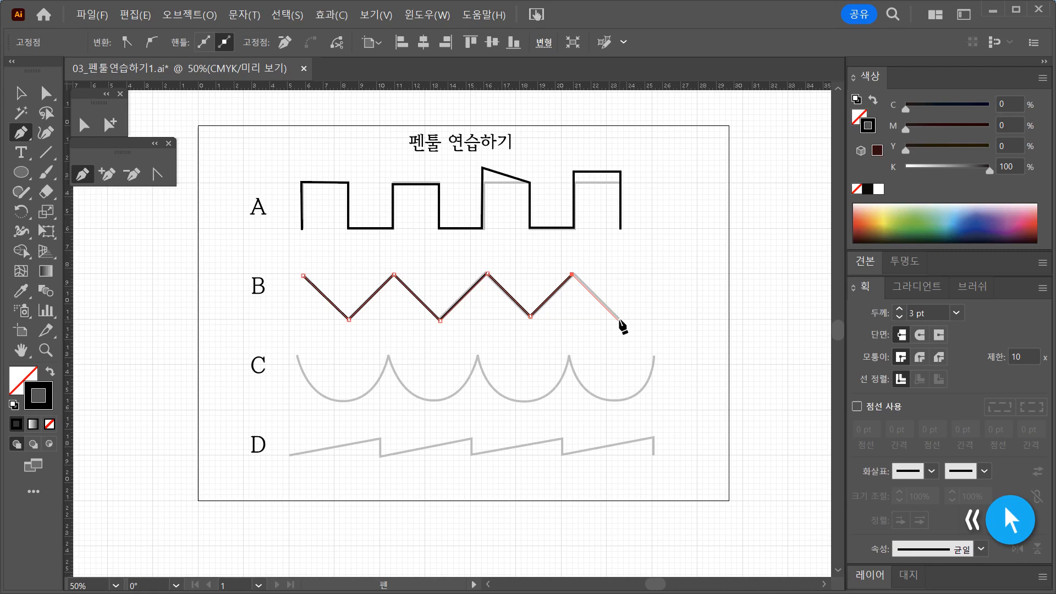
pyautogui.click(619, 320)
pyautogui.press('ctrl')
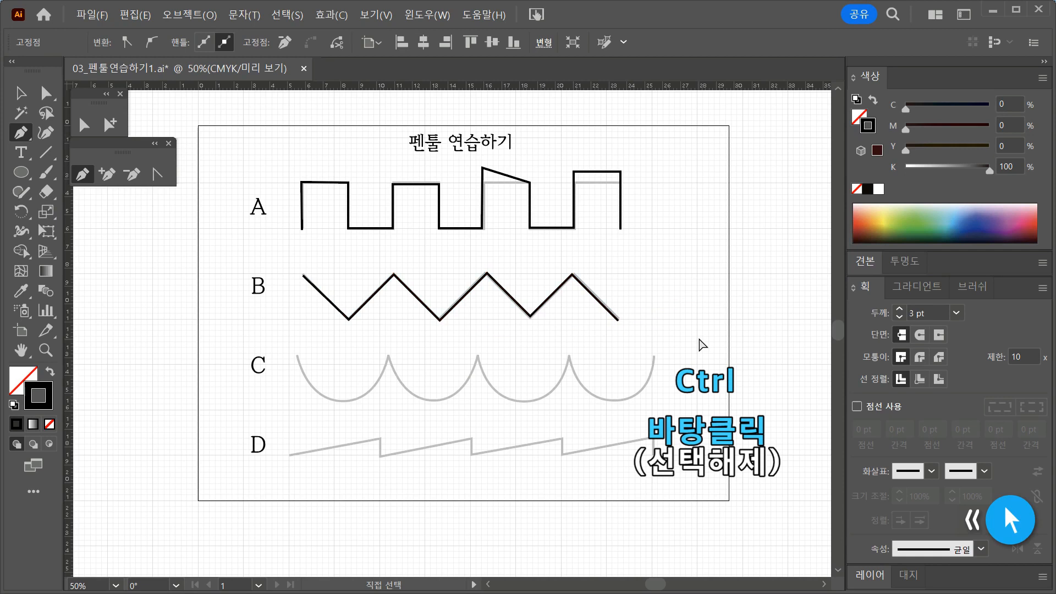
pyautogui.keyDown('ctrl'); pyautogui.click(702, 345); pyautogui.keyUp('ctrl')
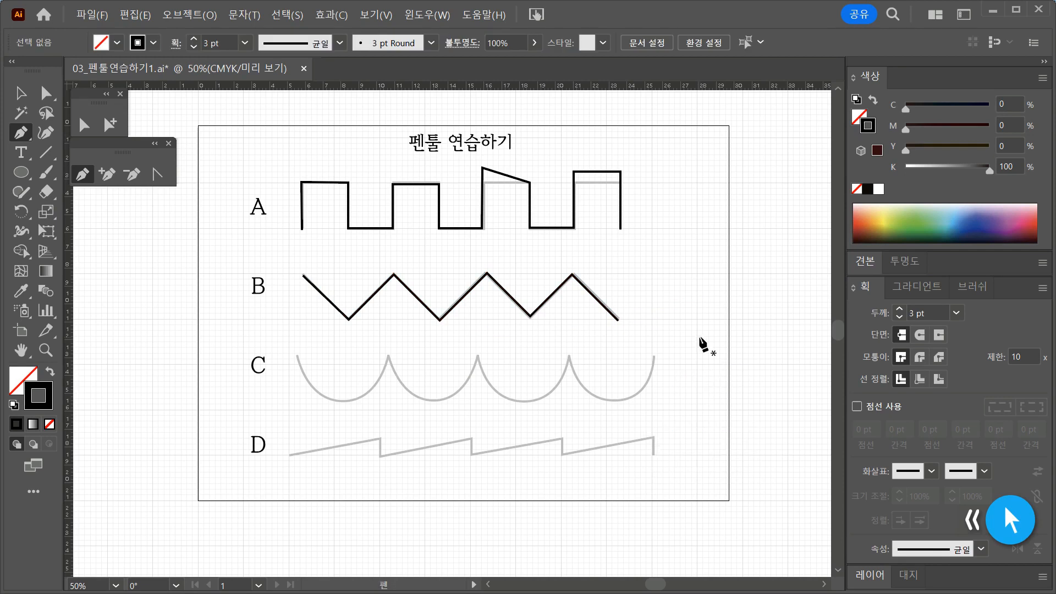
# Trace the sawtooth guide of pattern D with connected straight Pen segments, keeping the first two drops vertical, and deselect the path
pyautogui.click(291, 456)
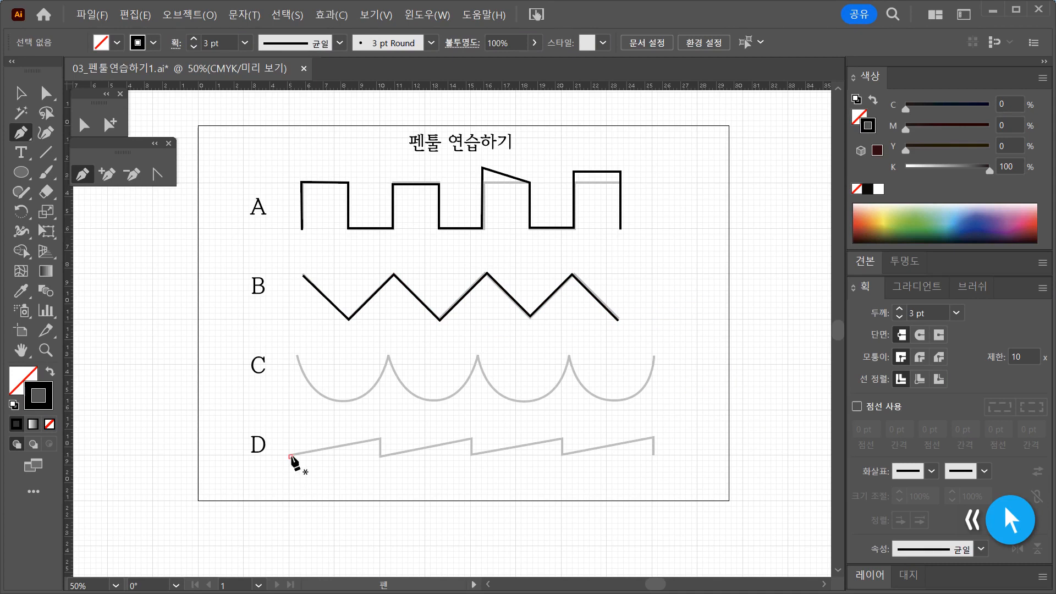
pyautogui.click(379, 439)
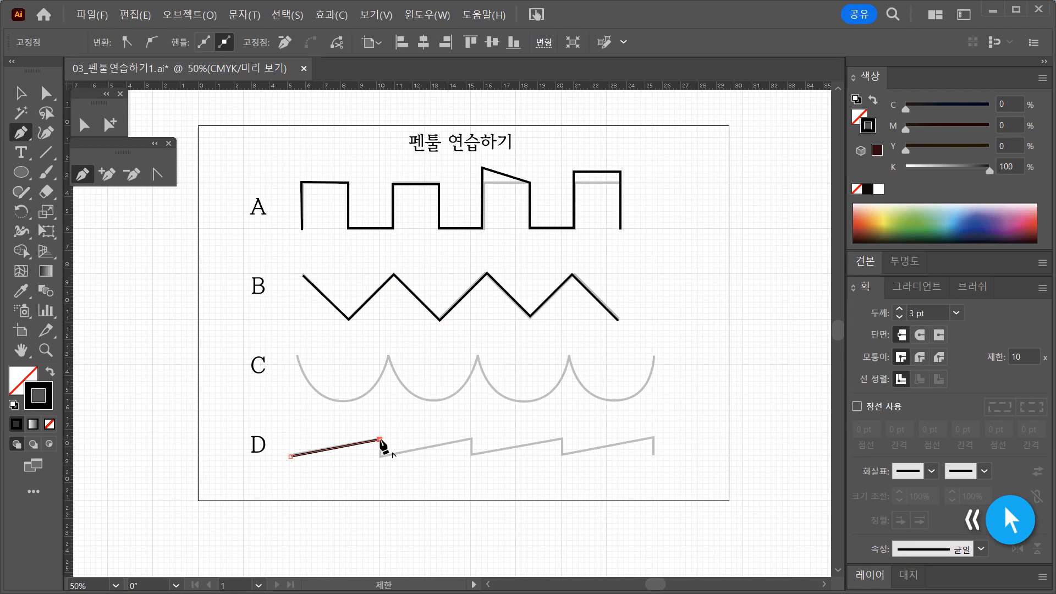
pyautogui.keyDown('shift'); pyautogui.click(379, 456); pyautogui.keyUp('shift')
pyautogui.click(471, 439)
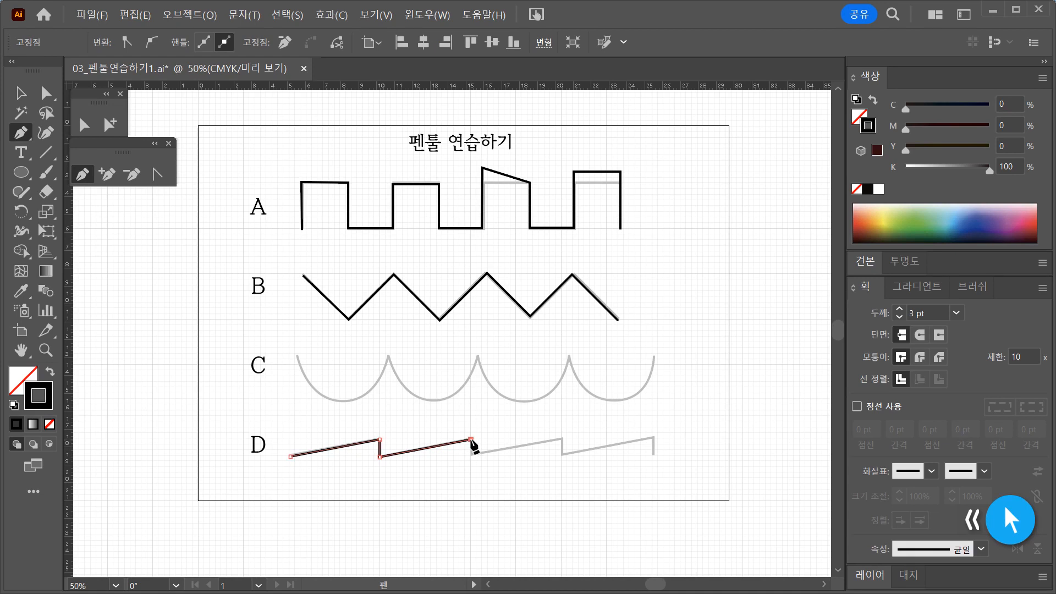
pyautogui.keyDown('shift'); pyautogui.click(471, 456); pyautogui.keyUp('shift')
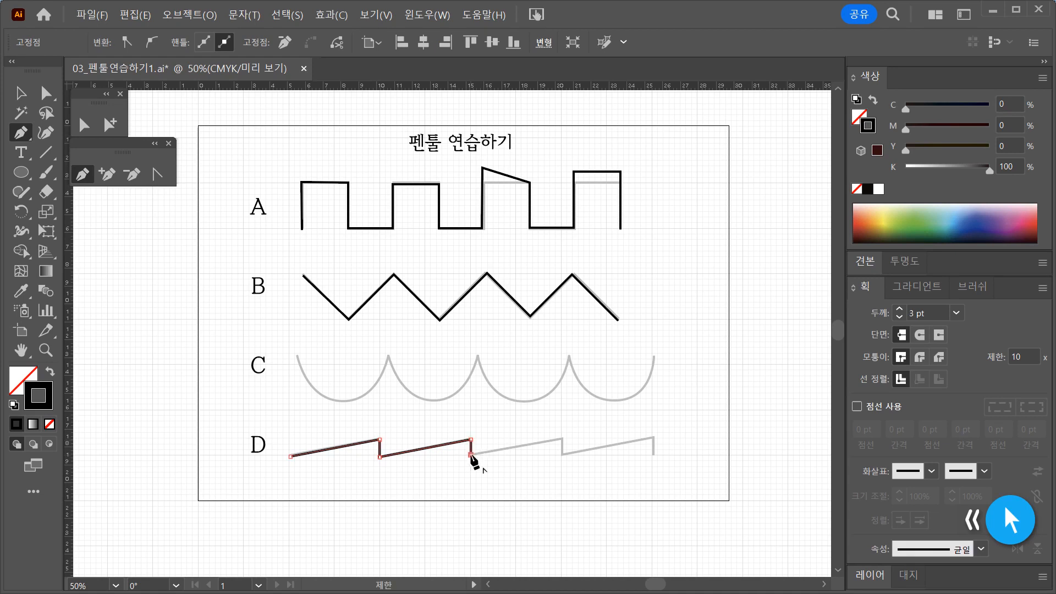
pyautogui.click(561, 439)
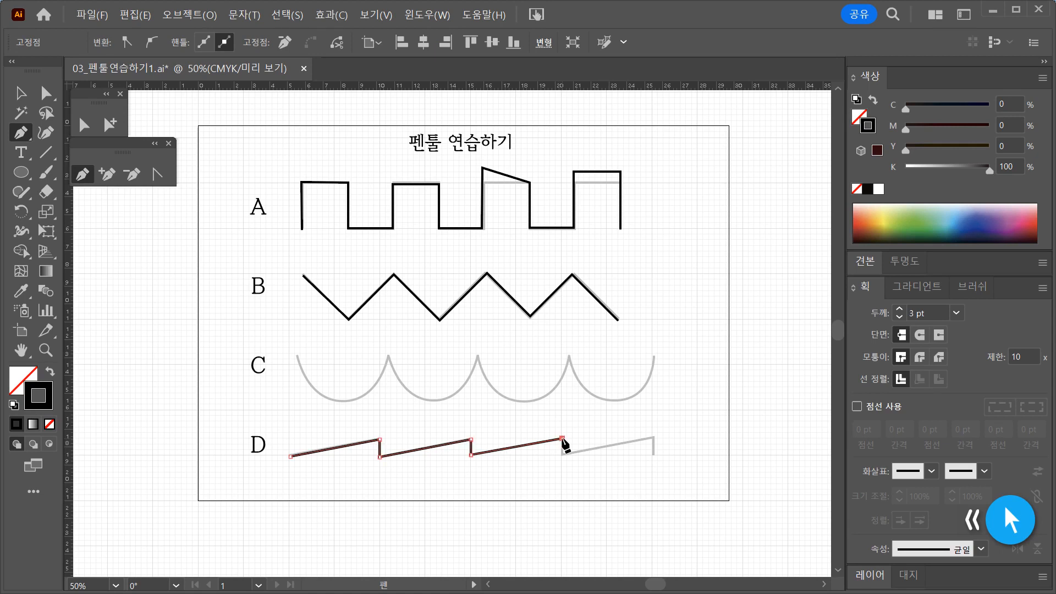
pyautogui.click(562, 454)
pyautogui.click(653, 437)
pyautogui.click(653, 452)
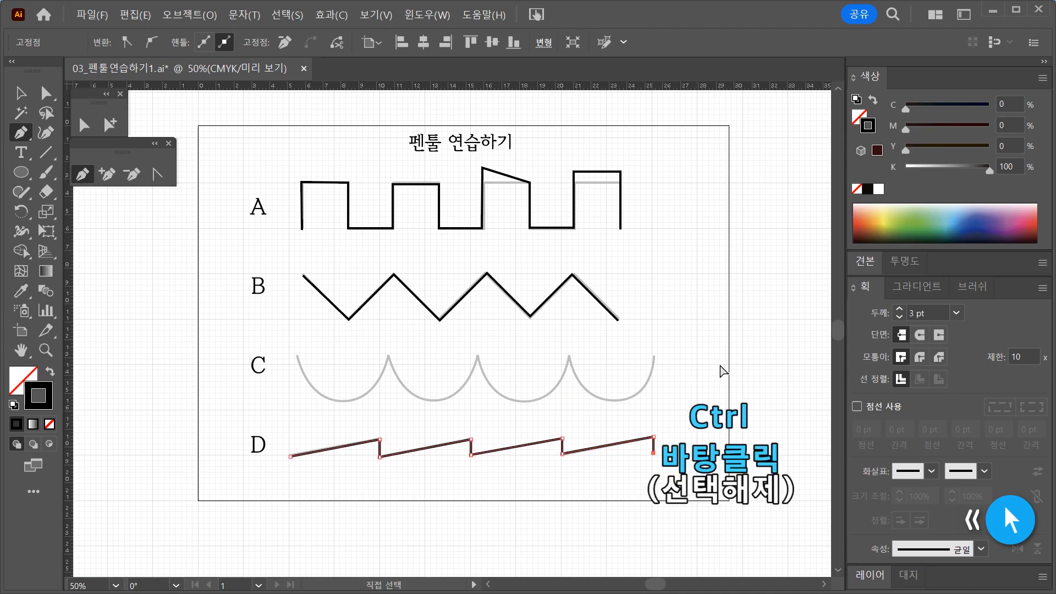
pyautogui.keyDown('ctrl'); pyautogui.click(706, 383); pyautogui.keyUp('ctrl')
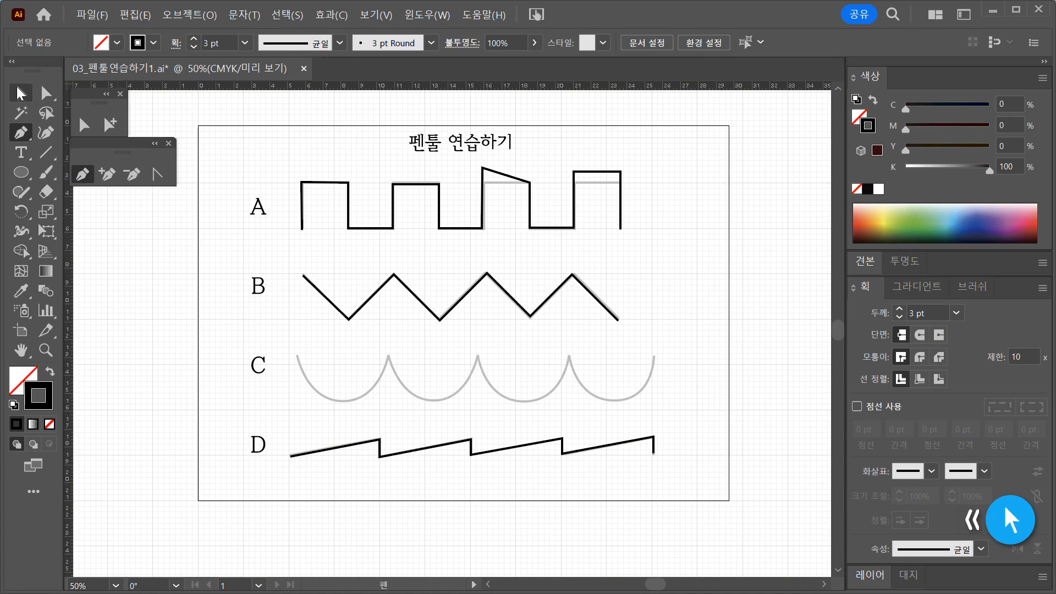
# Duplicate the pattern B zigzag path down onto the pattern C guide, matching their starting points, and deselect the copy
pyautogui.press('v')
pyautogui.moveTo(368, 261); pyautogui.dragTo(552, 326)
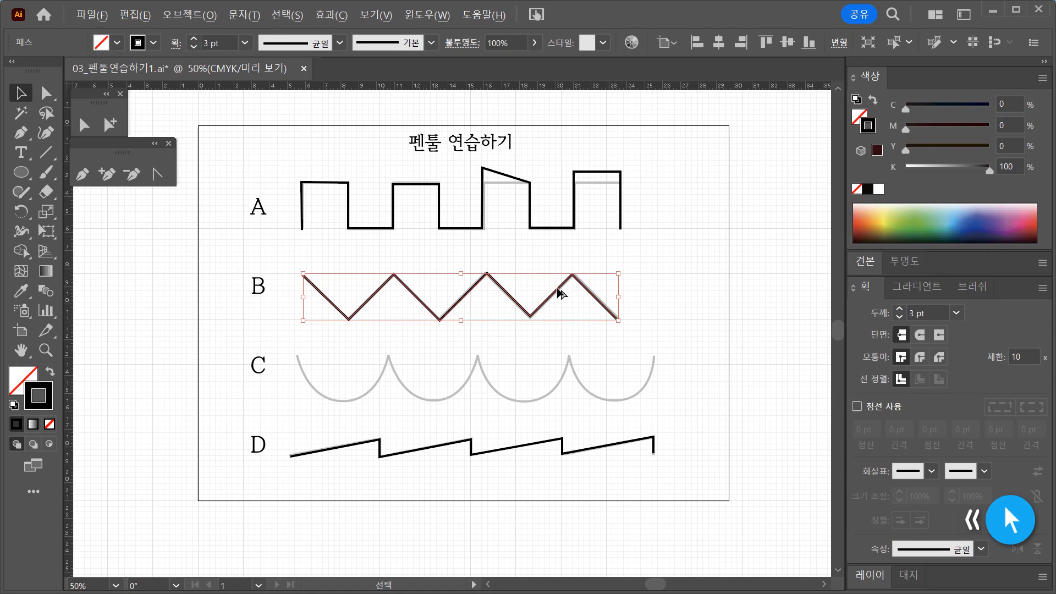
pyautogui.click(567, 302)
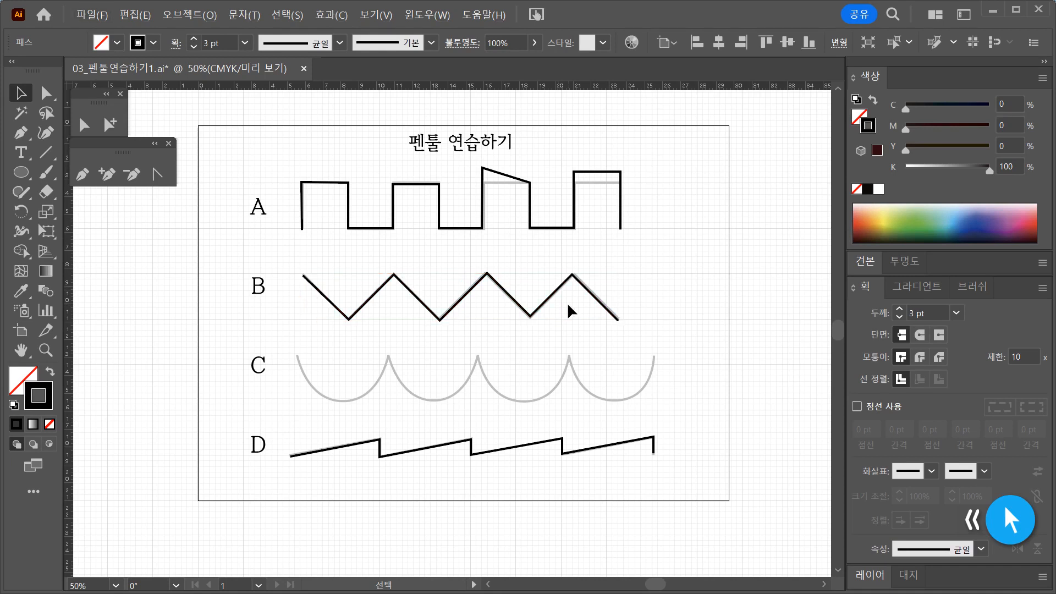
pyautogui.click(561, 285)
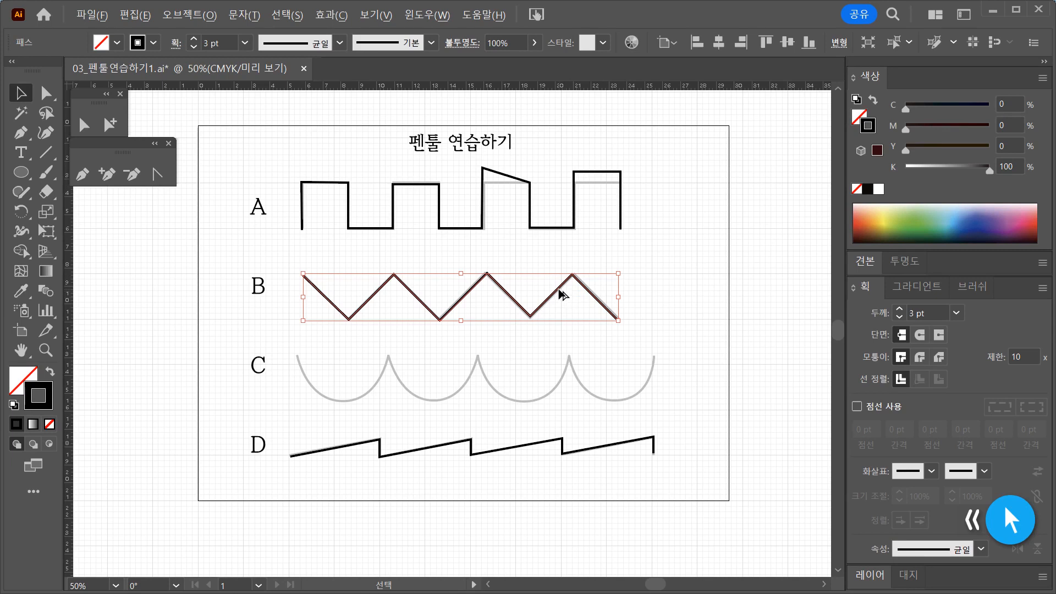
pyautogui.moveTo(559, 291); pyautogui.dragTo(553, 374)
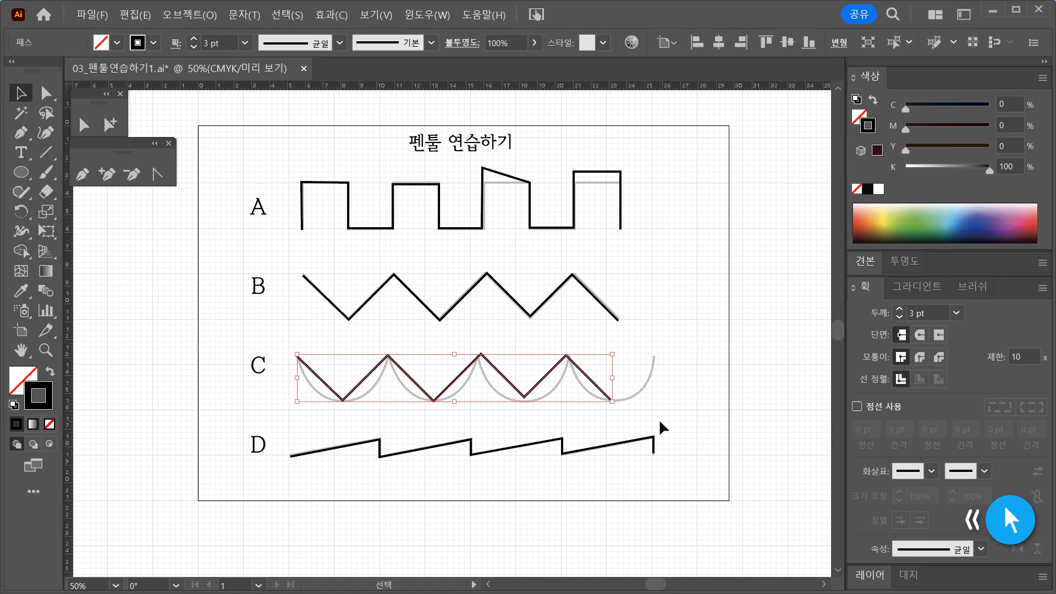
pyautogui.click(668, 394)
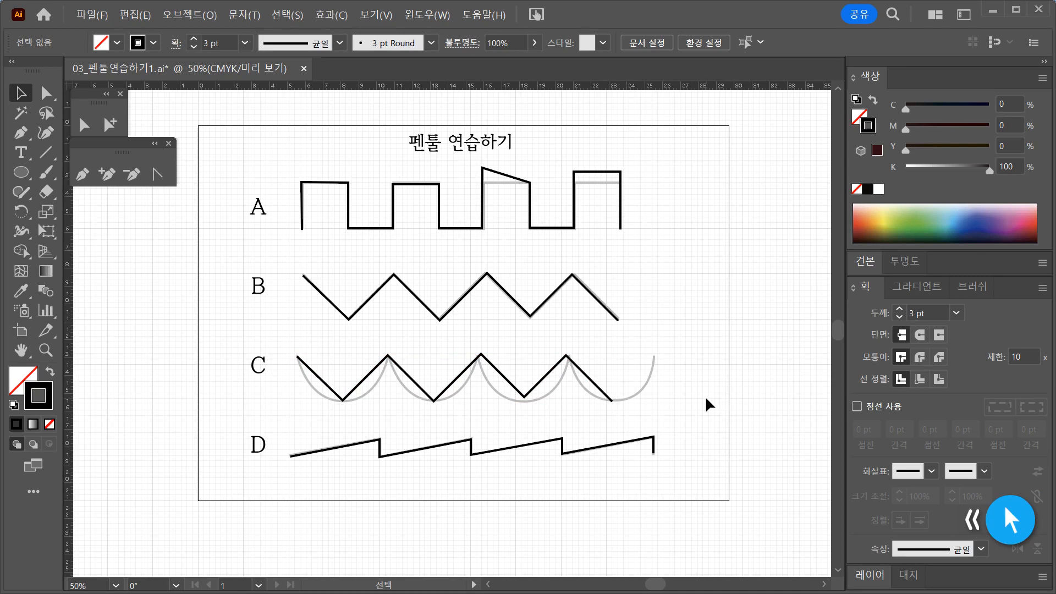
# Use Direct Selection to move the last two peaks and the valley between them on the pattern C zigzag onto the guide curve
pyautogui.click(85, 124)
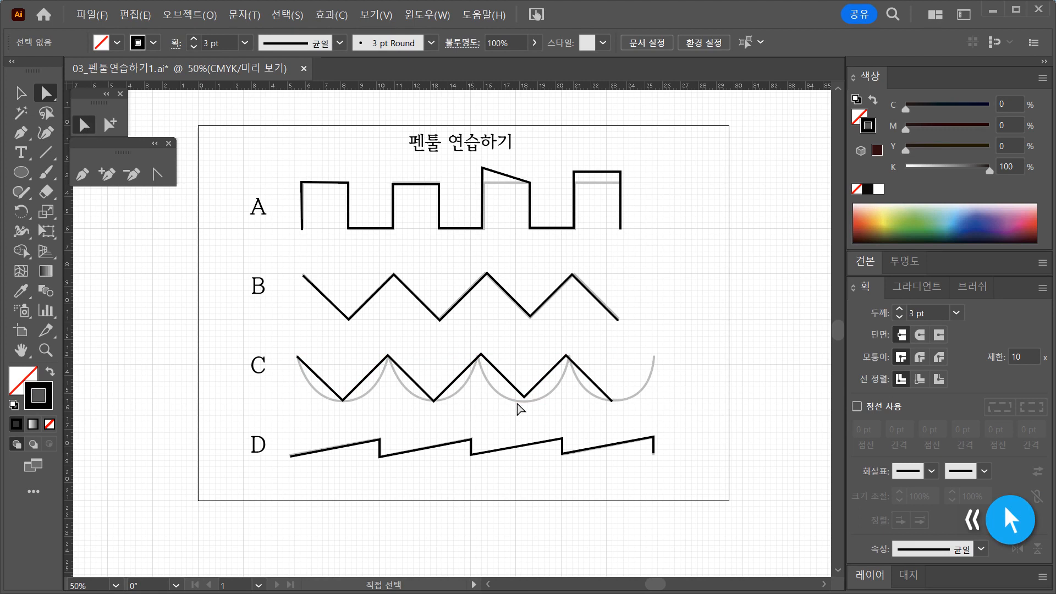
pyautogui.click(479, 360)
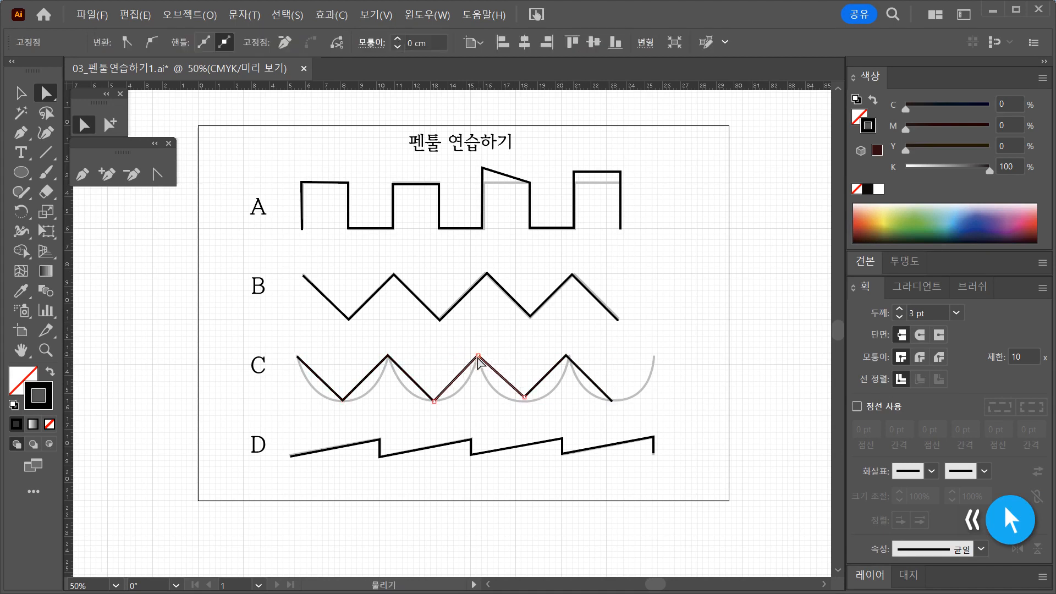
pyautogui.click(566, 355)
pyautogui.moveTo(568, 361); pyautogui.dragTo(570, 361)
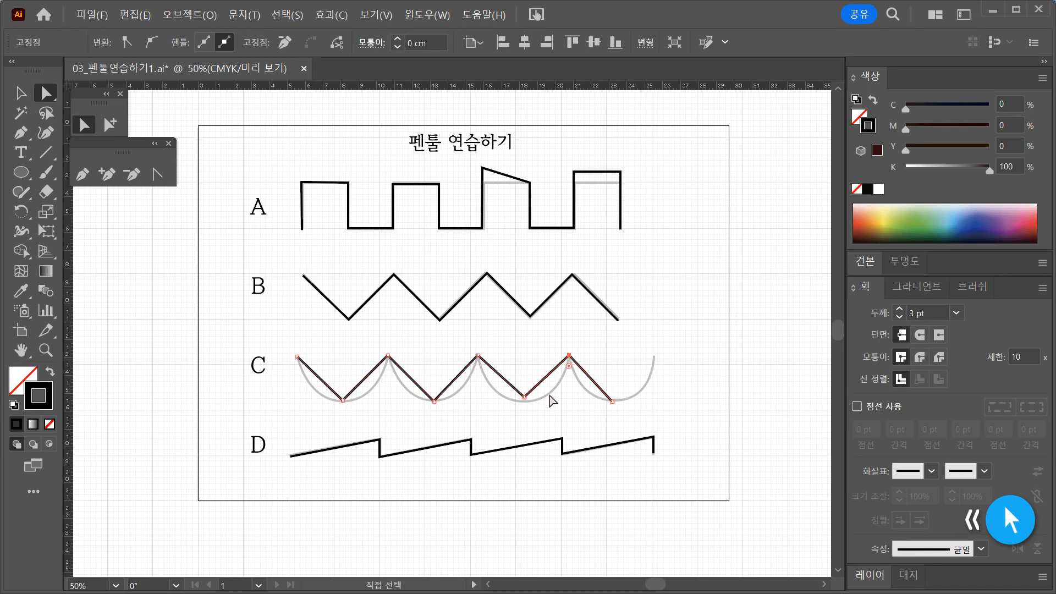
pyautogui.moveTo(524, 397); pyautogui.dragTo(525, 401)
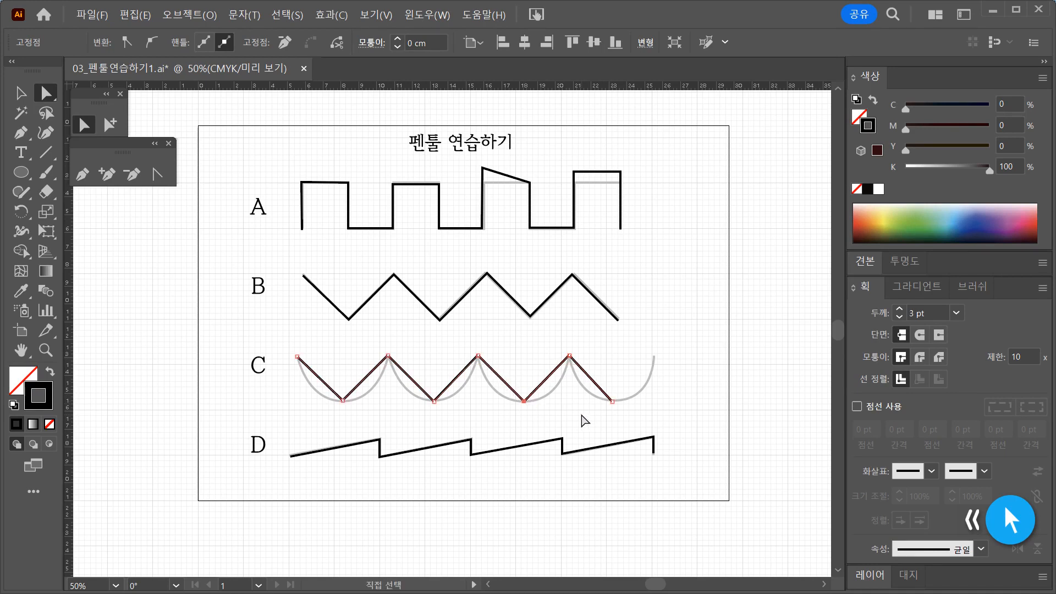
pyautogui.click(585, 421)
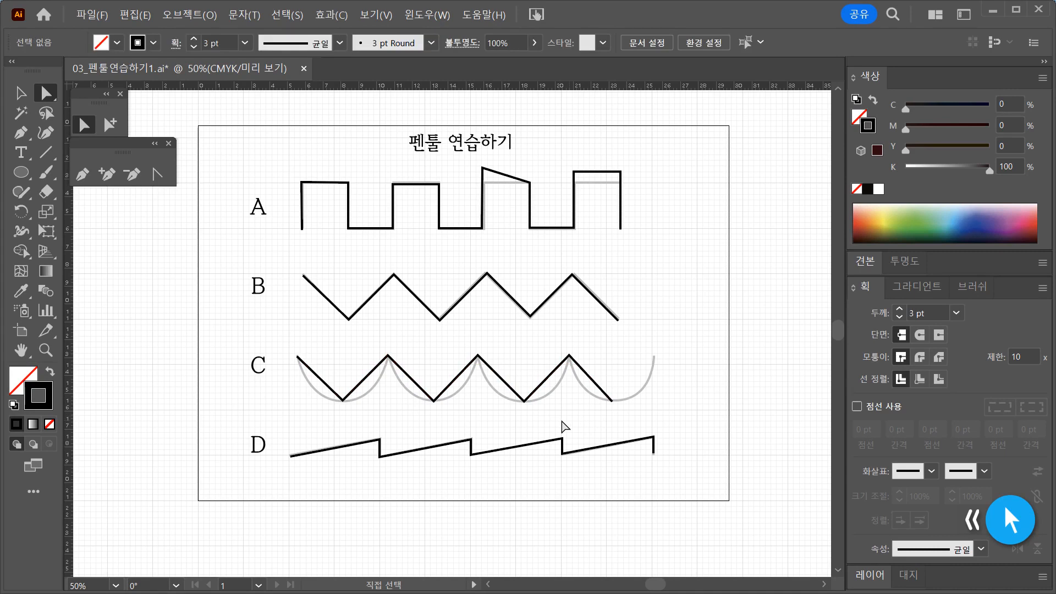
# Nudge the upper-left anchor of pattern A's third pulse down until its top edge is level with the guide, and deselect the path
pyautogui.keyDown('ctrl'); pyautogui.keyDown('space'); pyautogui.click(500, 246); pyautogui.keyUp('space'); pyautogui.keyUp('ctrl')
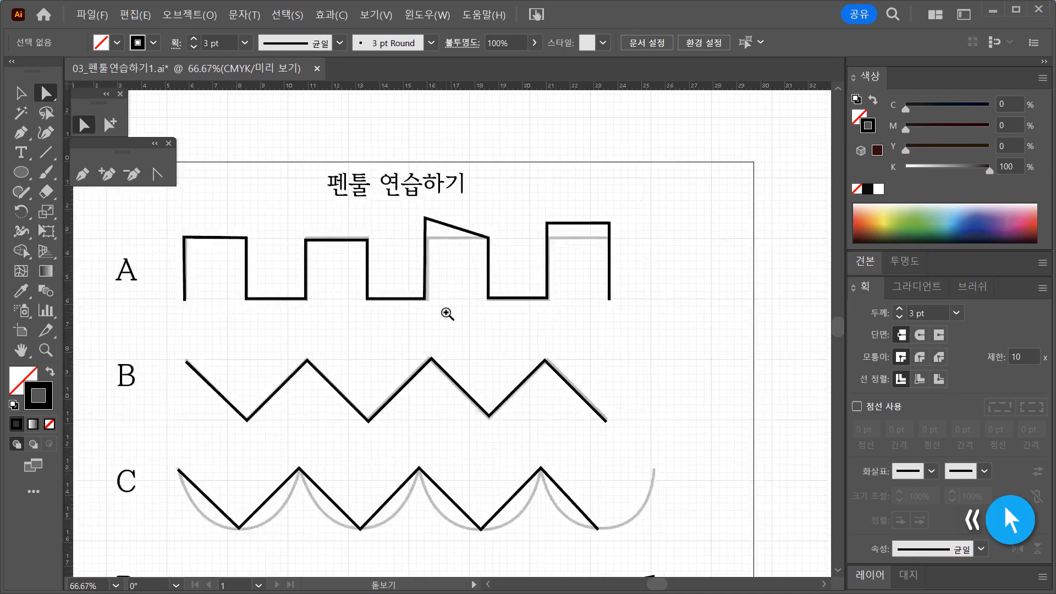
pyautogui.keyDown('ctrl'); pyautogui.keyDown('space'); pyautogui.click(447, 313); pyautogui.keyUp('space'); pyautogui.keyUp('ctrl')
pyautogui.moveTo(457, 283); pyautogui.dragTo(521, 297)
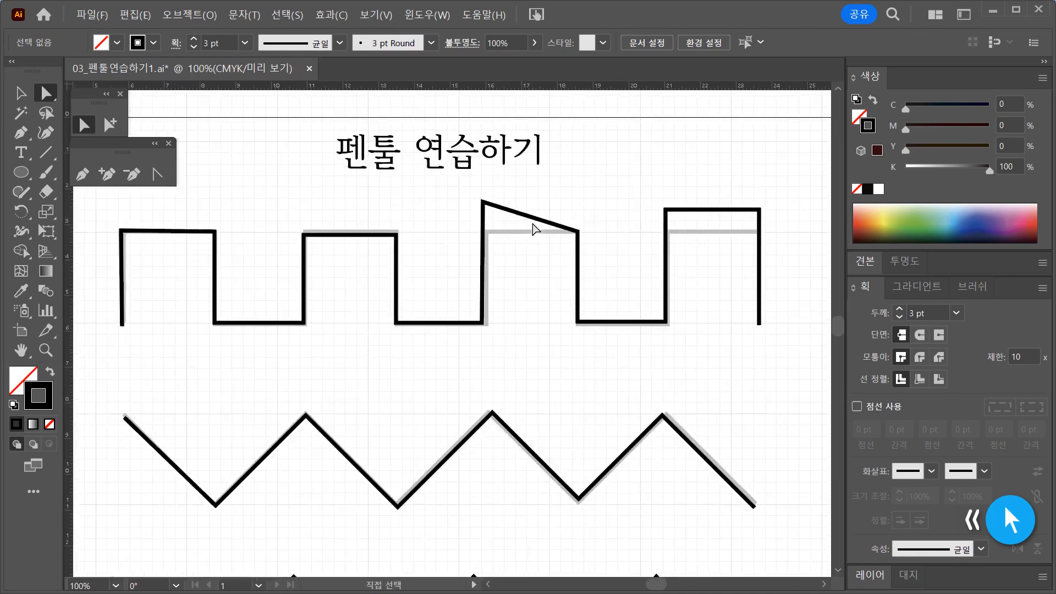
pyautogui.click(531, 216)
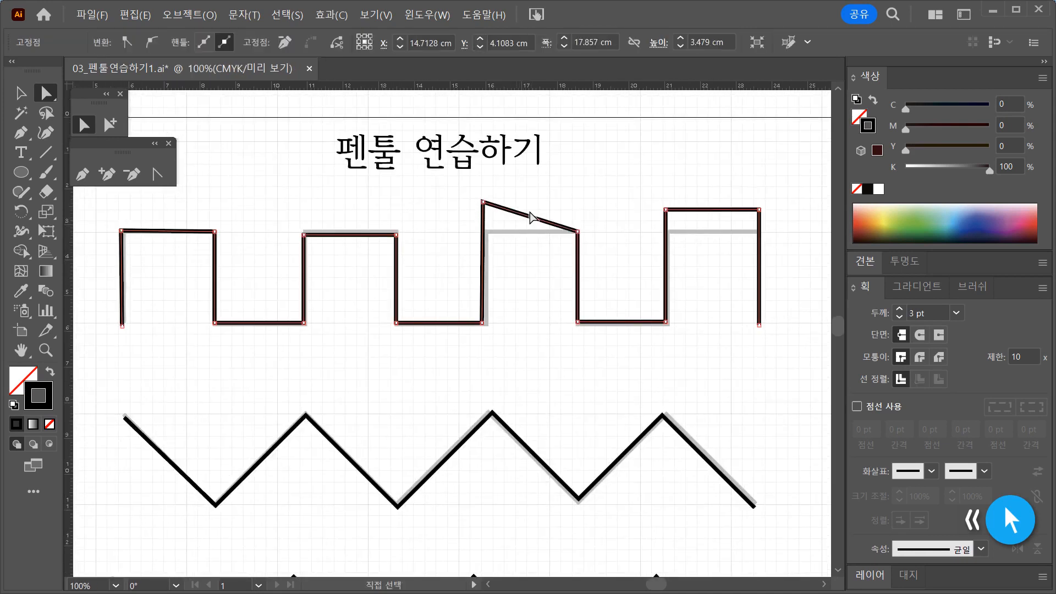
pyautogui.click(550, 296)
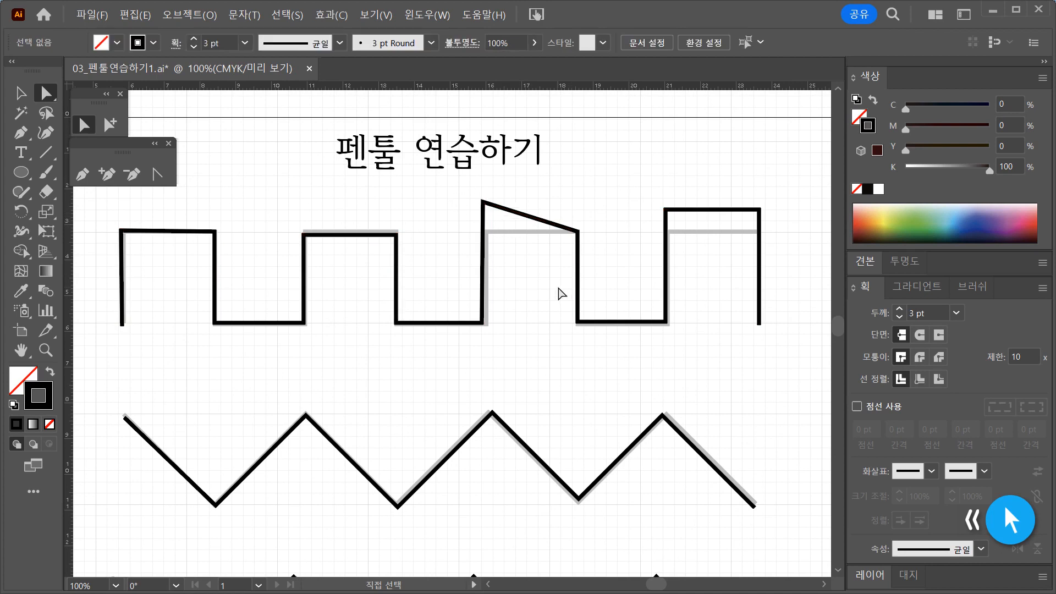
pyautogui.click(483, 203)
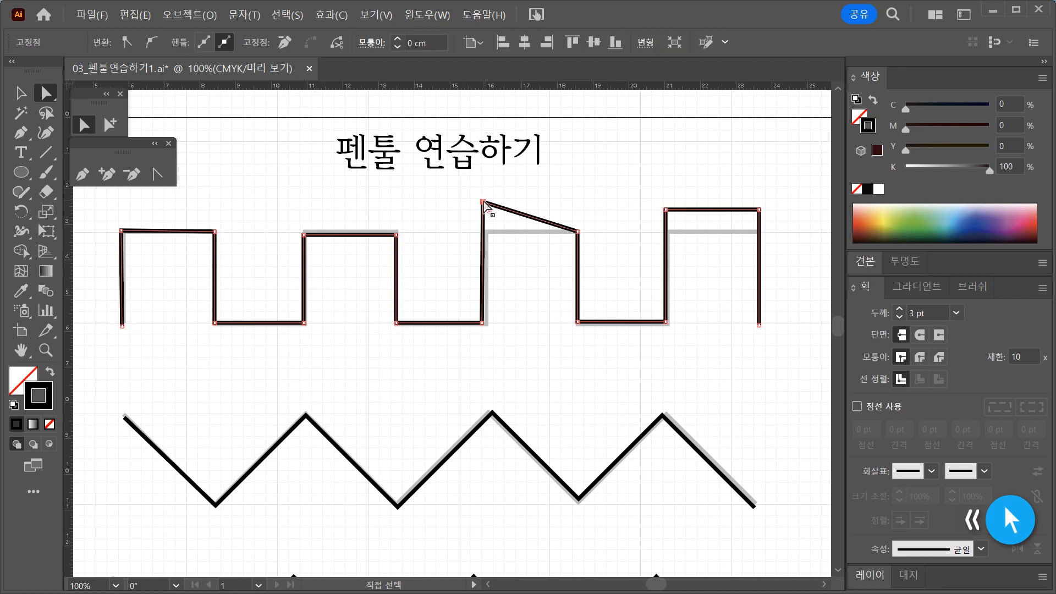
pyautogui.press('Down')
pyautogui.press('Down')
pyautogui.press('Down')
pyautogui.press('Down')
pyautogui.press('Down')
pyautogui.press('Down')
pyautogui.press('Down')
pyautogui.press('Down')
pyautogui.press('Down')
pyautogui.press('Down')
pyautogui.press('Down')
pyautogui.press('Down')
pyautogui.press('Down')
pyautogui.press('Down')
pyautogui.press('Down')
pyautogui.press('Down')
pyautogui.press('Down')
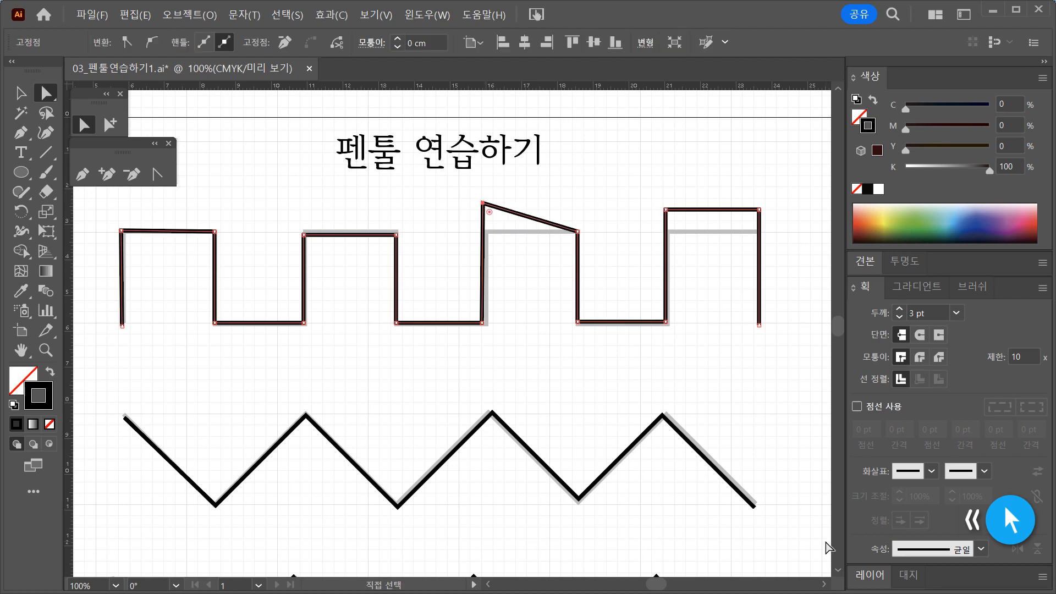
pyautogui.press('Down')
pyautogui.press('Down')
pyautogui.press('Down')
pyautogui.press('Down')
pyautogui.press('Down')
pyautogui.press('Down')
pyautogui.press('Down')
pyautogui.press('Down')
pyautogui.press('Down')
pyautogui.press('Down')
pyautogui.press('Down')
pyautogui.press('Down')
pyautogui.press('Down')
pyautogui.press('Down')
pyautogui.press('Down')
pyautogui.press('Down')
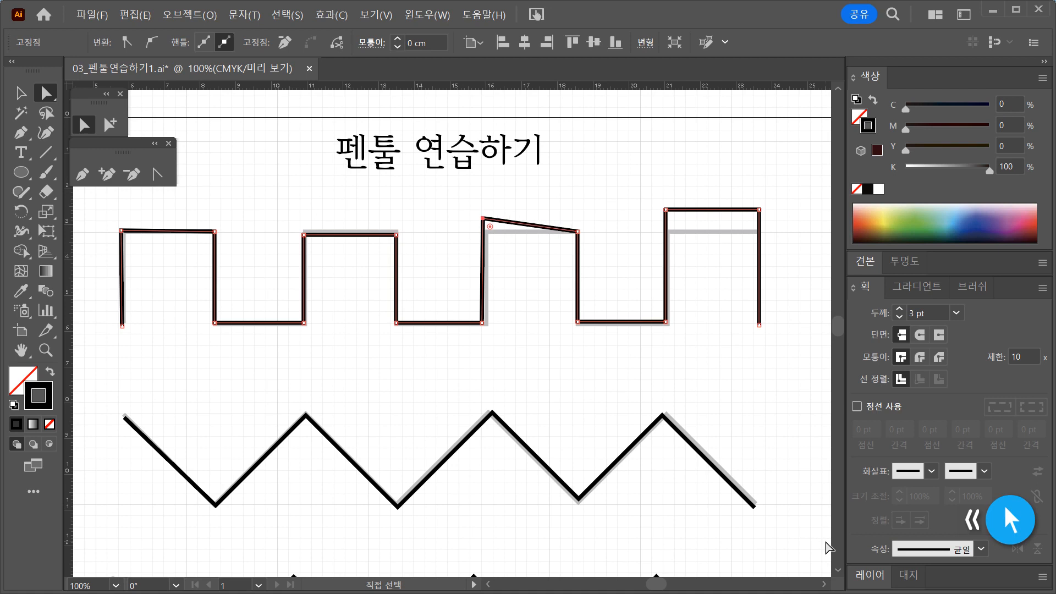
pyautogui.press('Down')
pyautogui.press('Down')
pyautogui.press('Down')
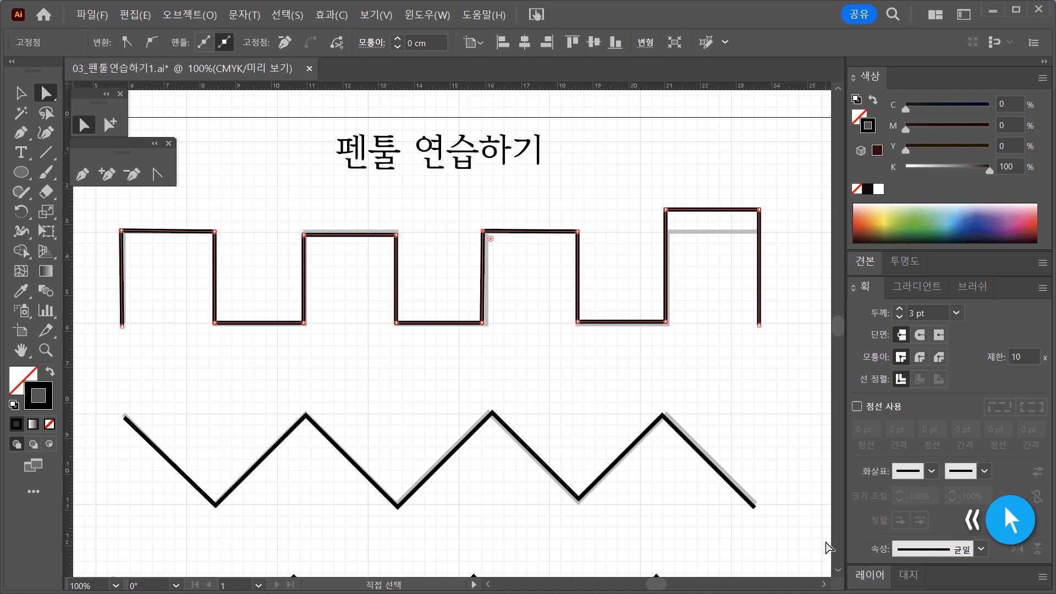
pyautogui.click(729, 352)
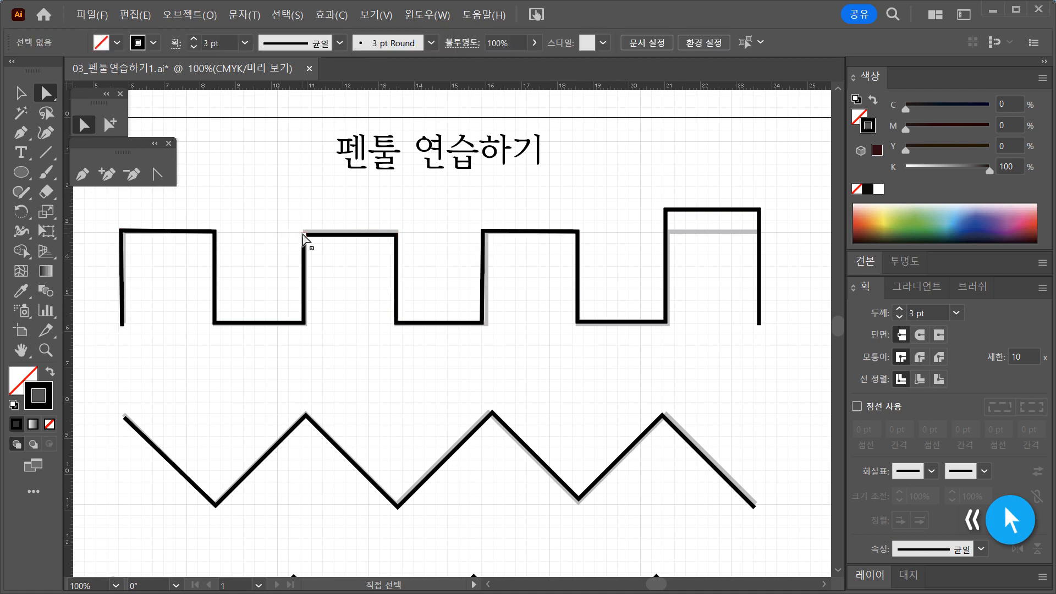
# Raise both top anchors of pattern A's second pulse onto the guide line and deselect the path
pyautogui.click(301, 238)
pyautogui.click(302, 233)
pyautogui.moveTo(301, 231); pyautogui.dragTo(303, 232)
pyautogui.click(397, 234)
pyautogui.moveTo(399, 236); pyautogui.dragTo(398, 232)
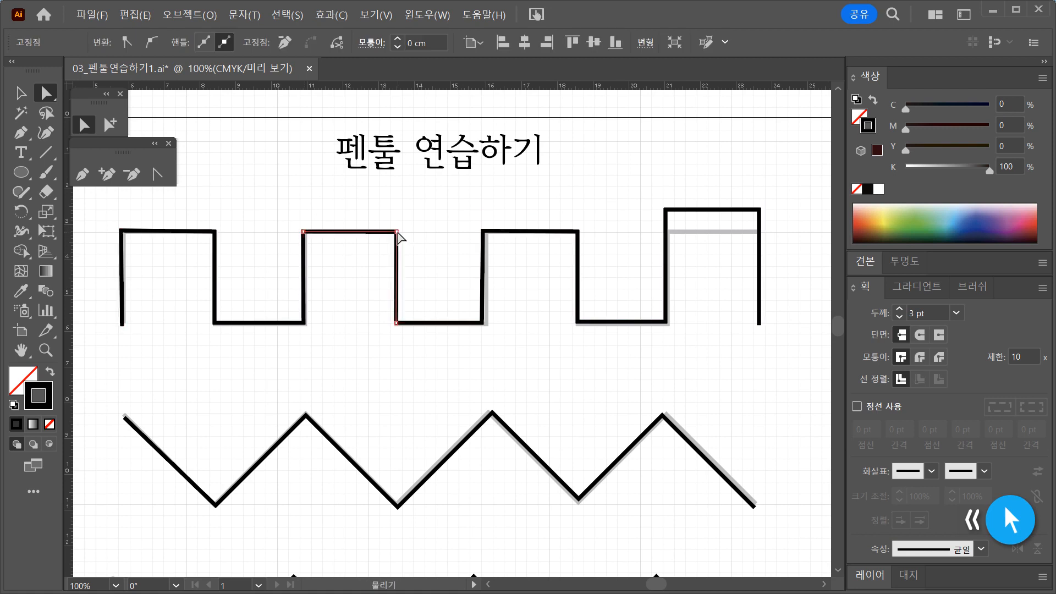
pyautogui.click(724, 274)
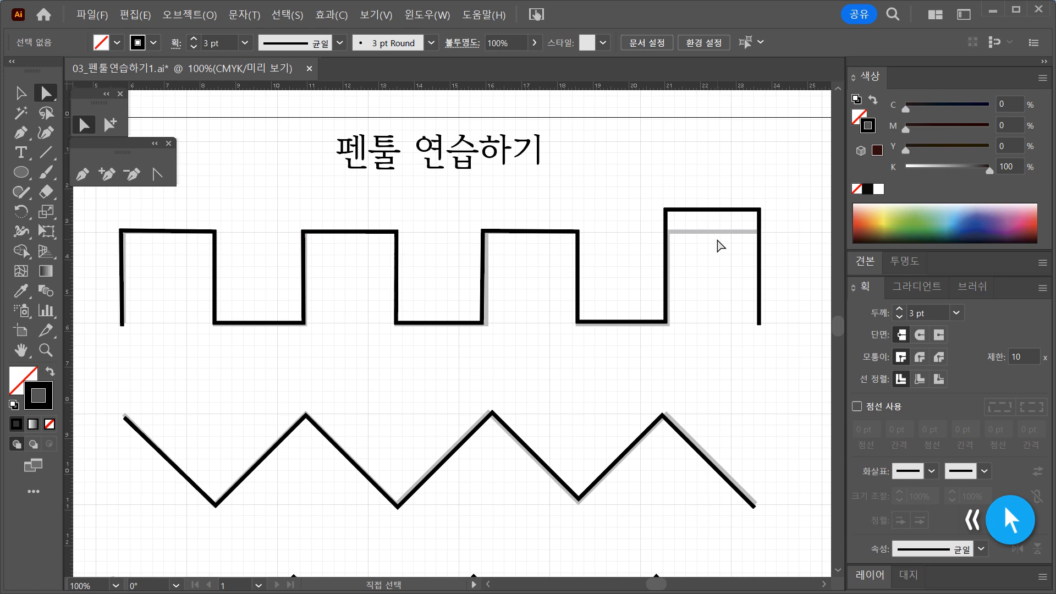
# Try selecting both top anchors of pattern A's fourth pulse by area and one after the other, clearing the selection each time
pyautogui.moveTo(630, 178); pyautogui.dragTo(792, 234)
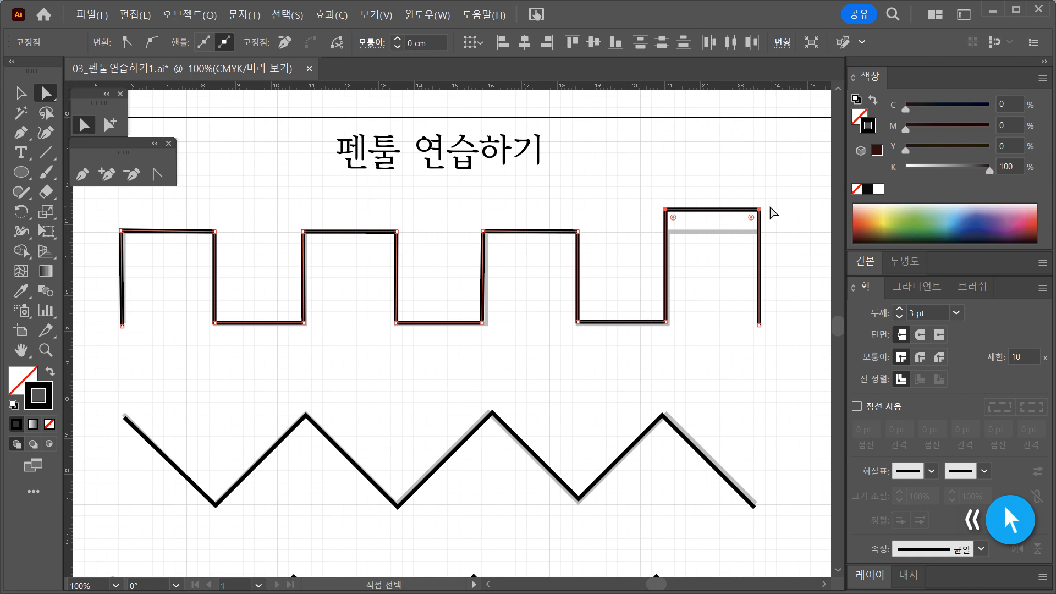
pyautogui.click(688, 186)
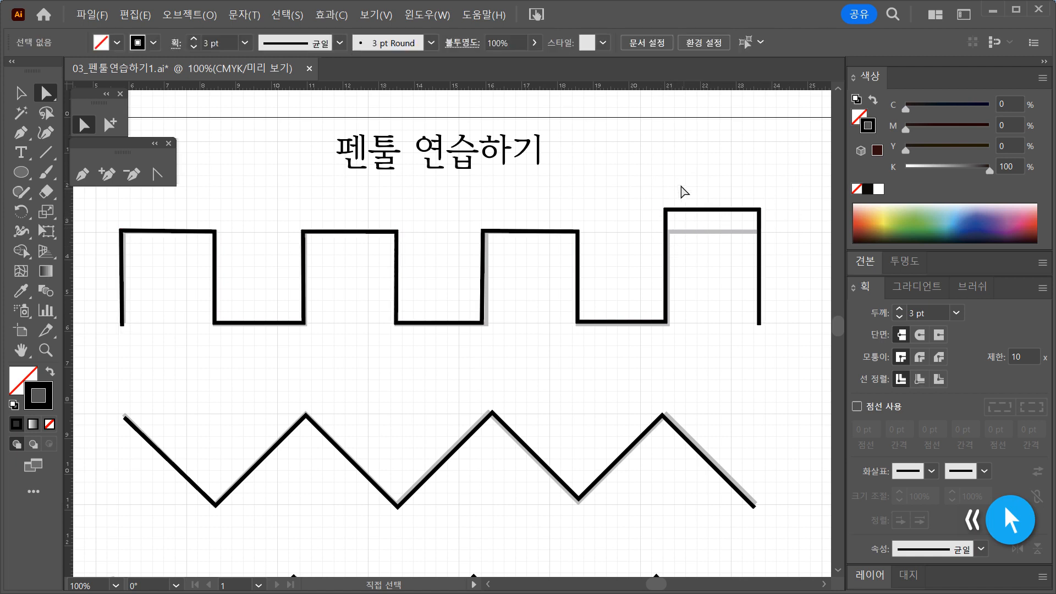
pyautogui.click(667, 212)
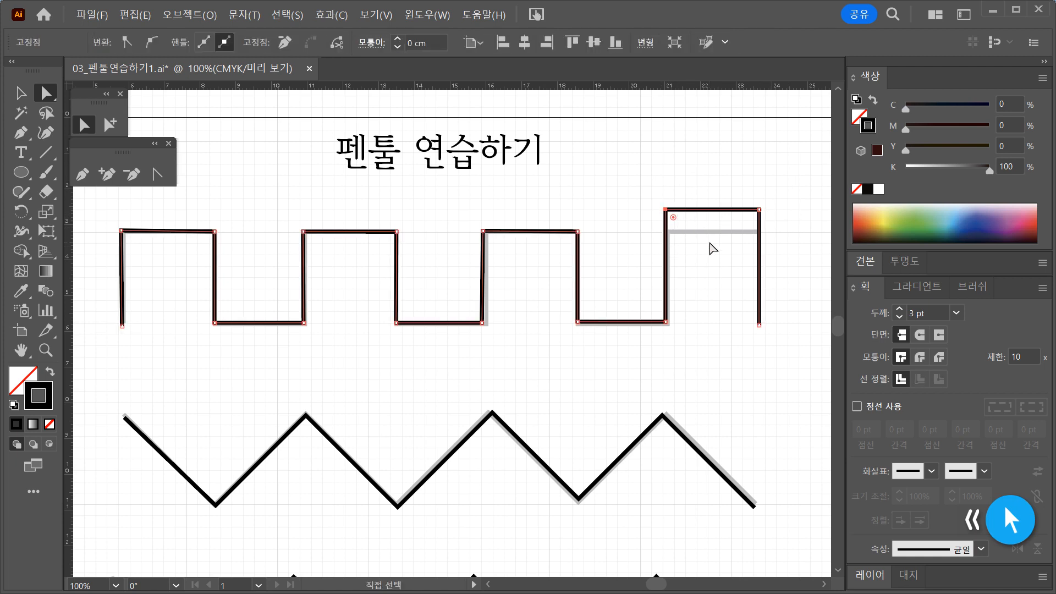
pyautogui.keyDown('shift'); pyautogui.click(759, 209); pyautogui.keyUp('shift')
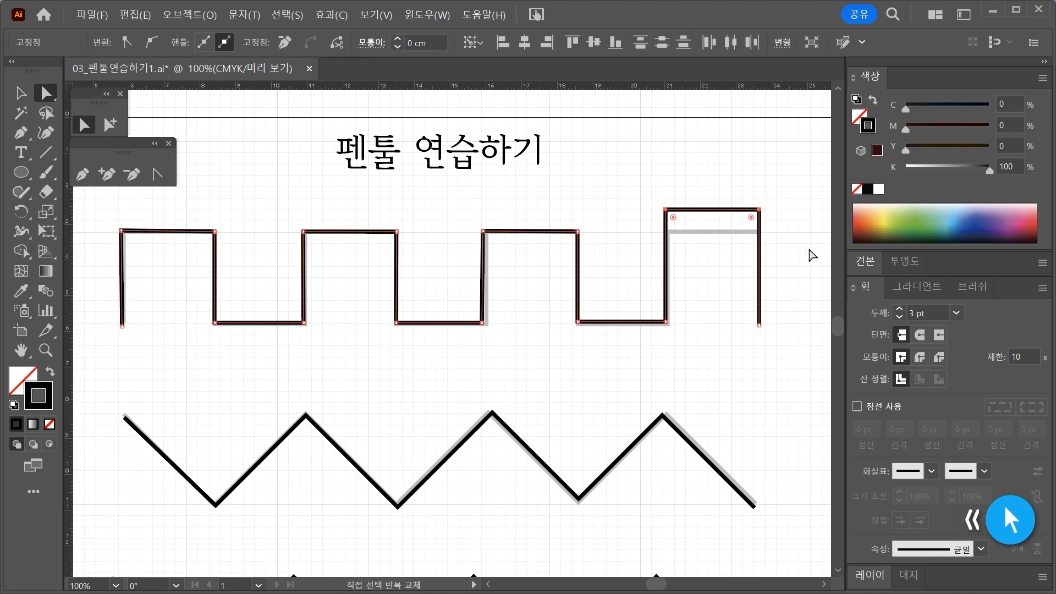
pyautogui.click(812, 254)
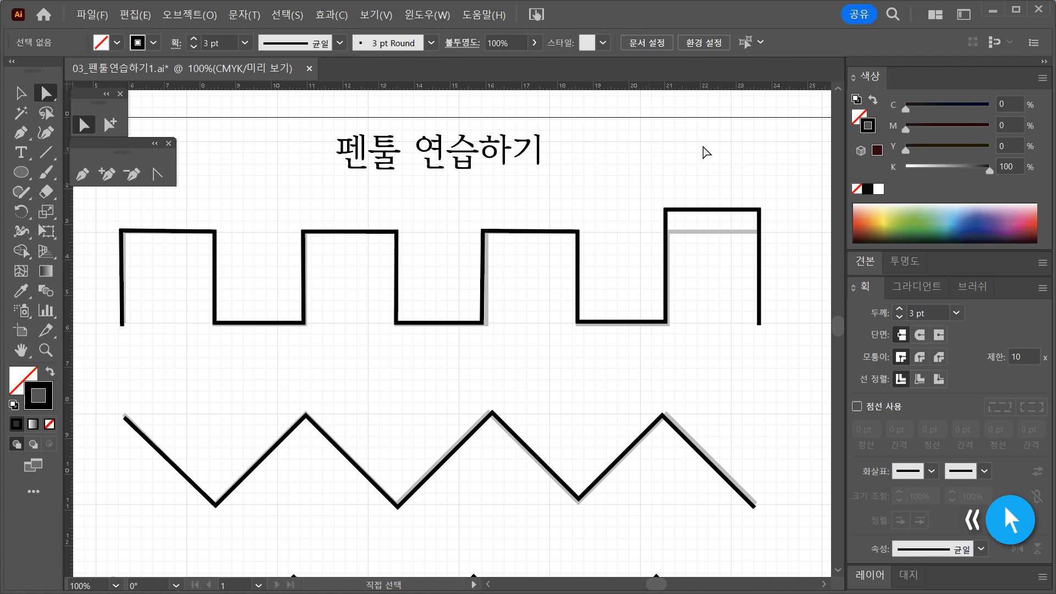
# Select both top anchors of pattern A's fourth pulse and compare the 가이드 and 패스연습 entries in the layer list
pyautogui.moveTo(635, 174); pyautogui.dragTo(783, 228)
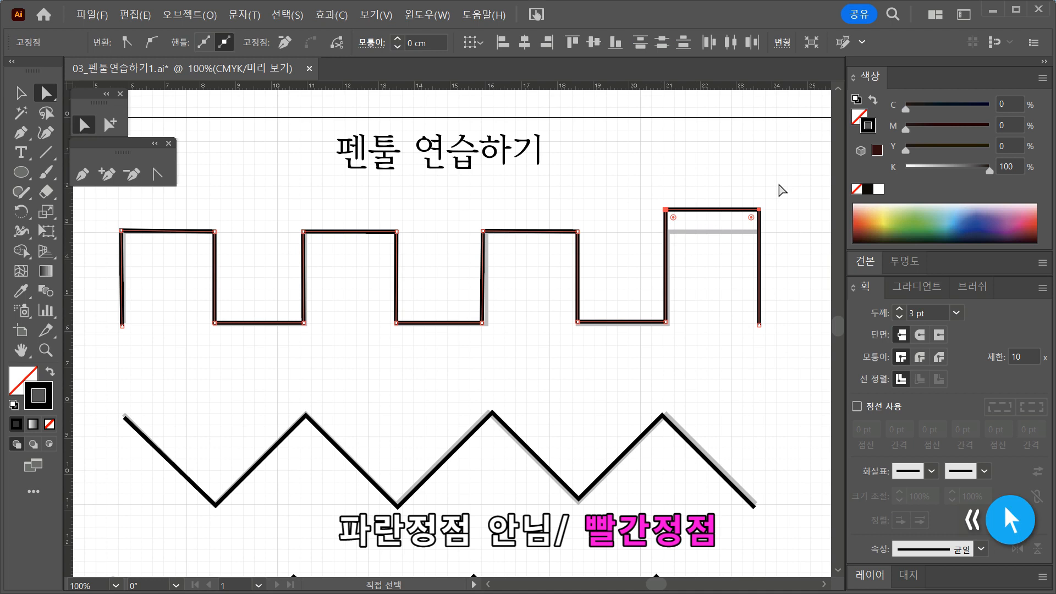
pyautogui.click(869, 575)
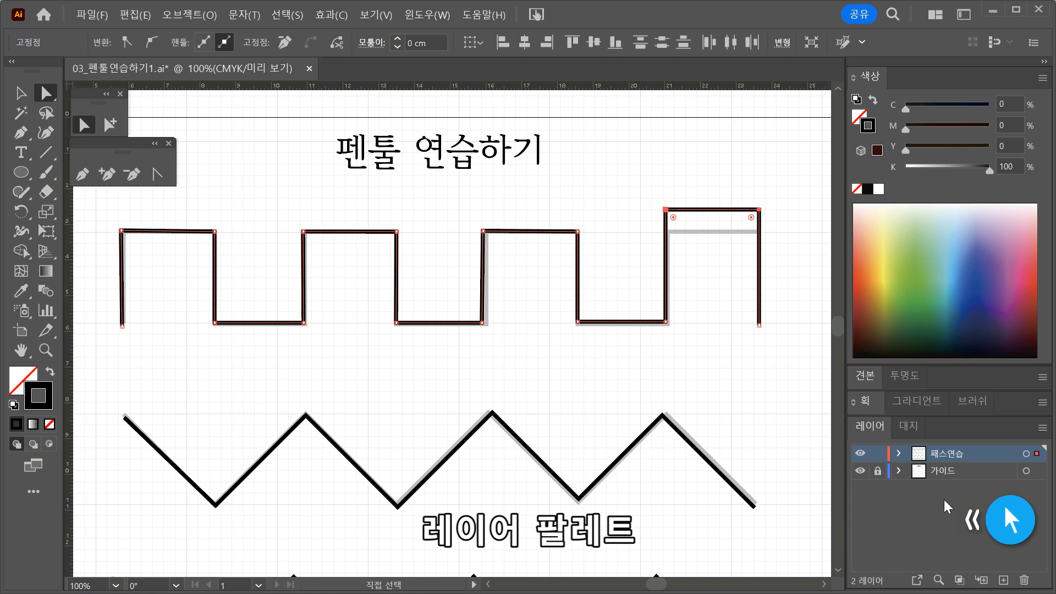
pyautogui.click(974, 471)
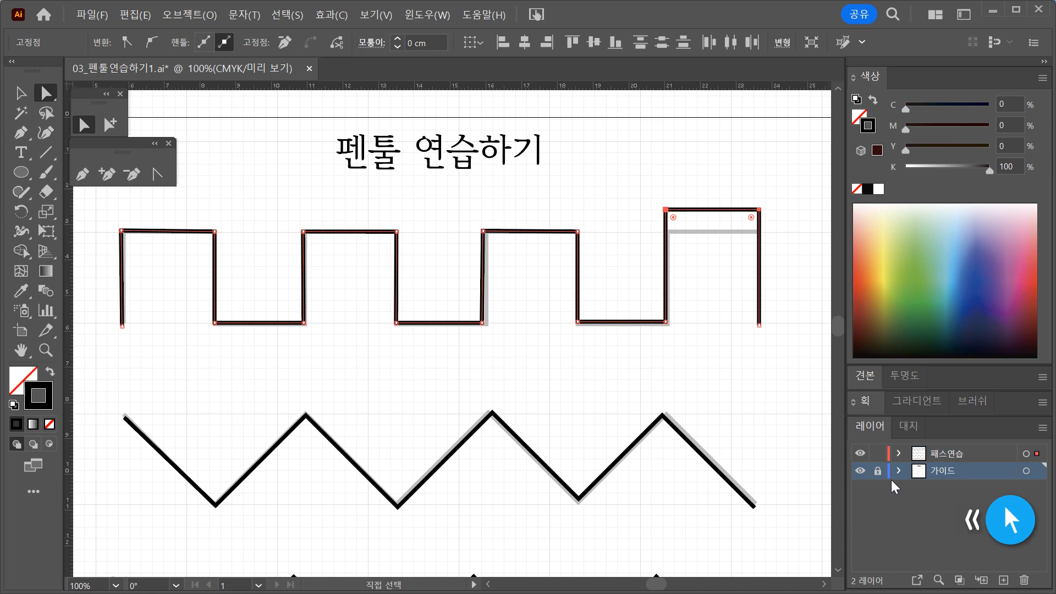
pyautogui.click(963, 455)
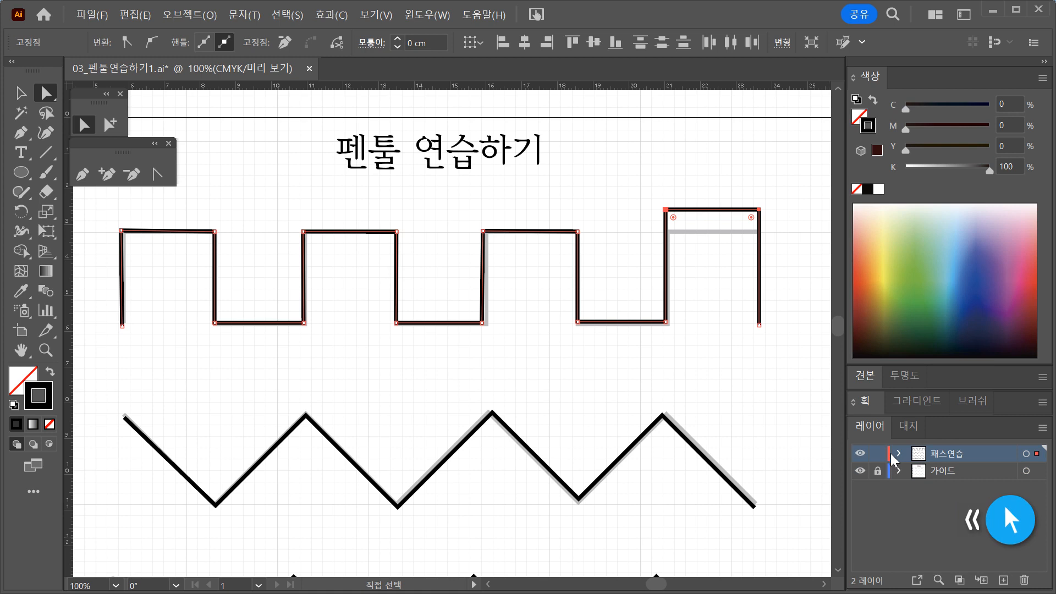
# Add a new layer above 패스연습 and check the color setting in its layer options, cancelling the dialog
pyautogui.click(1003, 581)
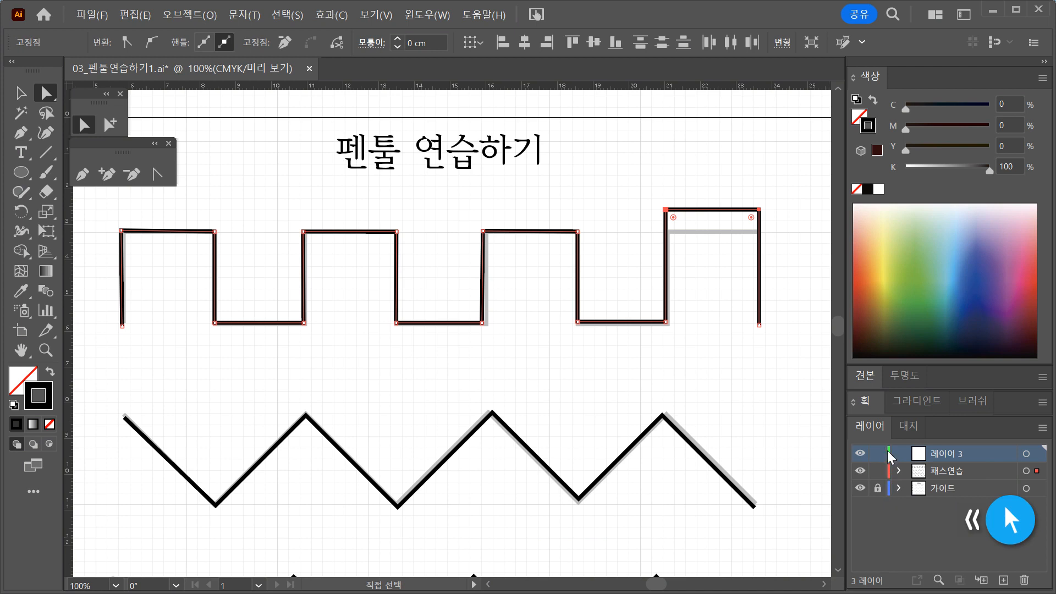
pyautogui.doubleClick(994, 454)
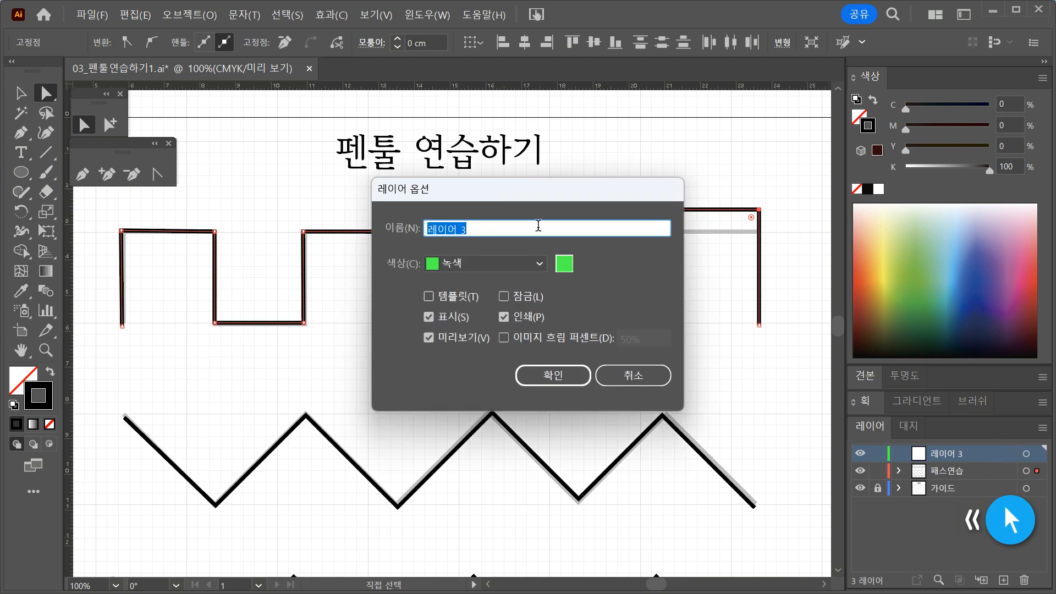
pyautogui.click(540, 265)
pyautogui.click(542, 266)
pyautogui.click(541, 265)
pyautogui.click(541, 266)
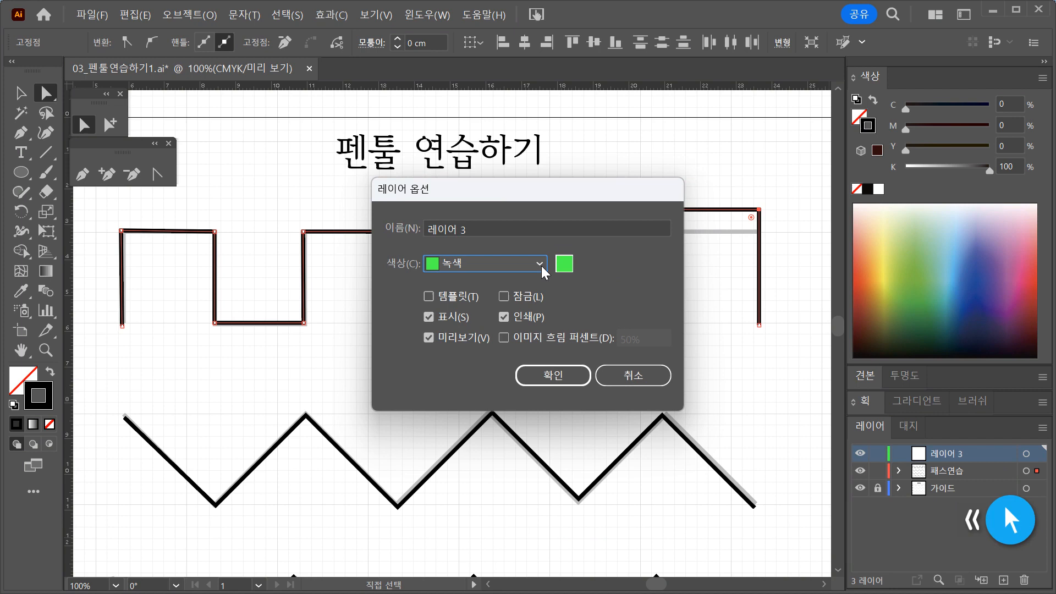
pyautogui.click(651, 375)
# View the color choices in the 패스연습 layer's options, cancel without changes, and delete the empty layer above it
pyautogui.click(992, 473)
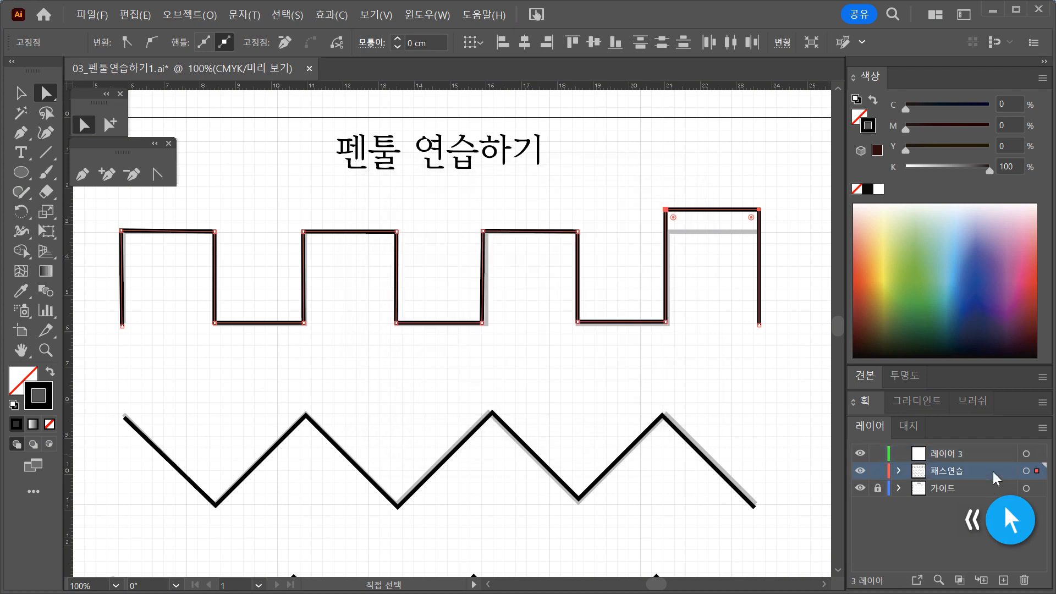
pyautogui.doubleClick(992, 471)
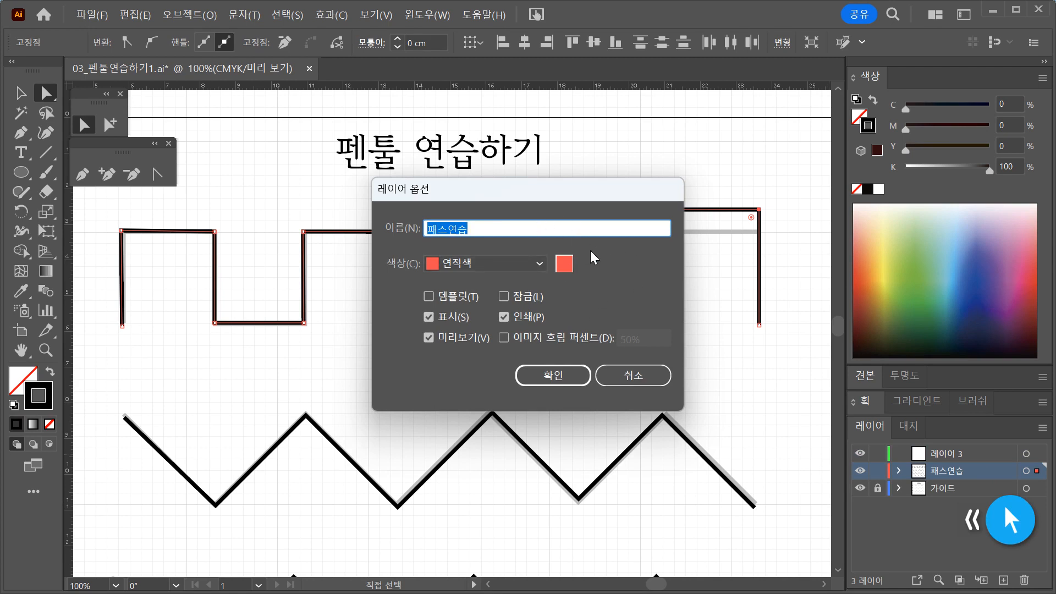
pyautogui.click(538, 264)
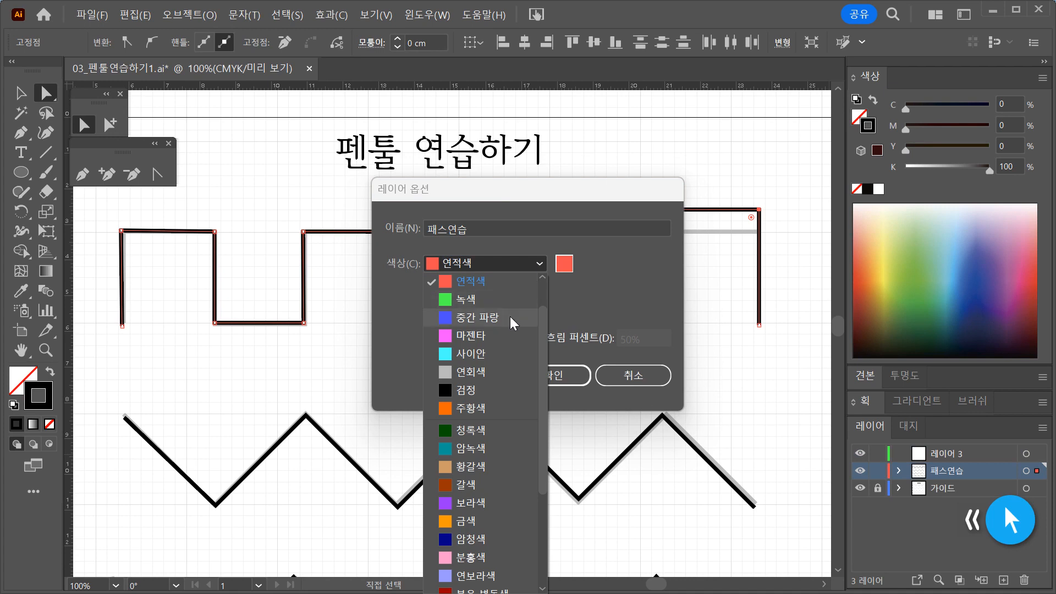
pyautogui.click(602, 307)
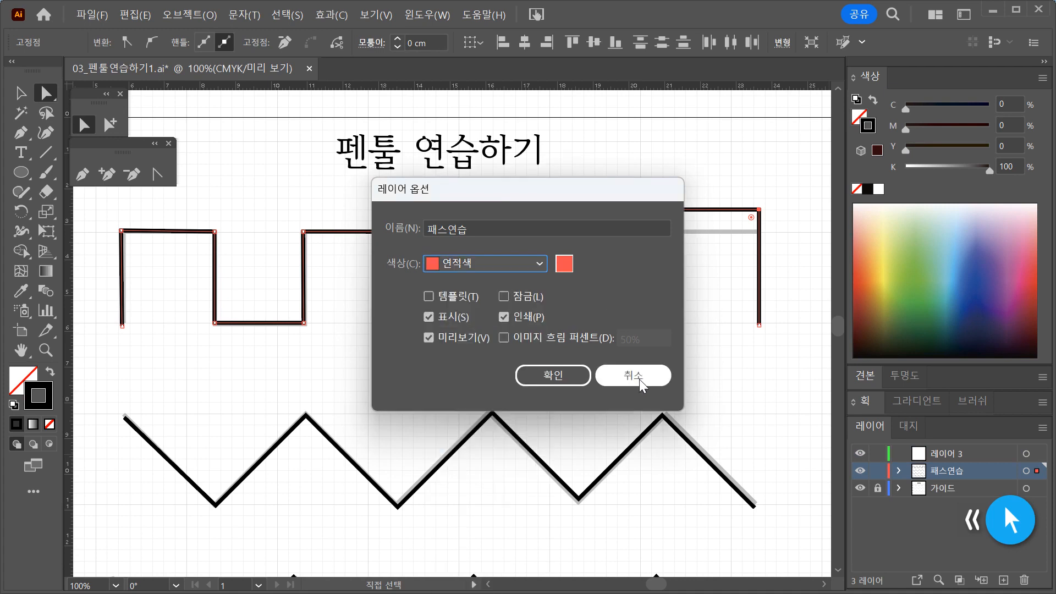
pyautogui.click(634, 376)
pyautogui.click(986, 454)
pyautogui.moveTo(1000, 510); pyautogui.dragTo(1025, 579)
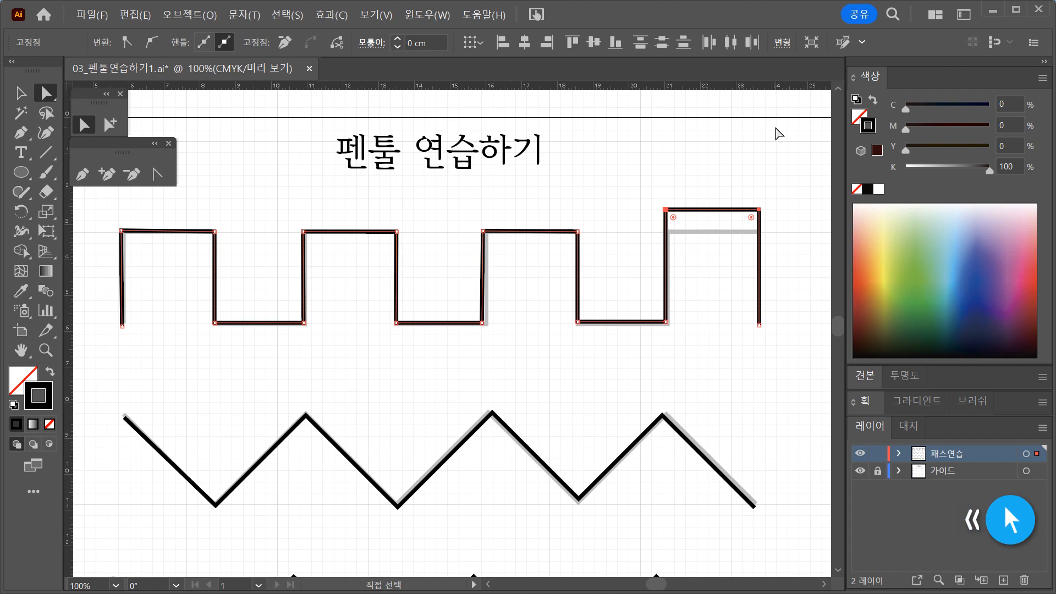
# Reselect both top anchors of pattern A's fourth pulse by area and nudge its top edge down toward the guide
pyautogui.click(767, 145)
pyautogui.moveTo(636, 176); pyautogui.dragTo(793, 229)
pyautogui.click(674, 179)
pyautogui.moveTo(631, 184); pyautogui.dragTo(791, 225)
pyautogui.press('Down')
pyautogui.press('Down')
pyautogui.press('Down')
pyautogui.press('Down')
pyautogui.press('Down')
pyautogui.press('Down')
pyautogui.press('Down')
pyautogui.press('Down')
pyautogui.press('Down')
pyautogui.press('Down')
pyautogui.press('Down')
pyautogui.press('Down')
pyautogui.press('Down')
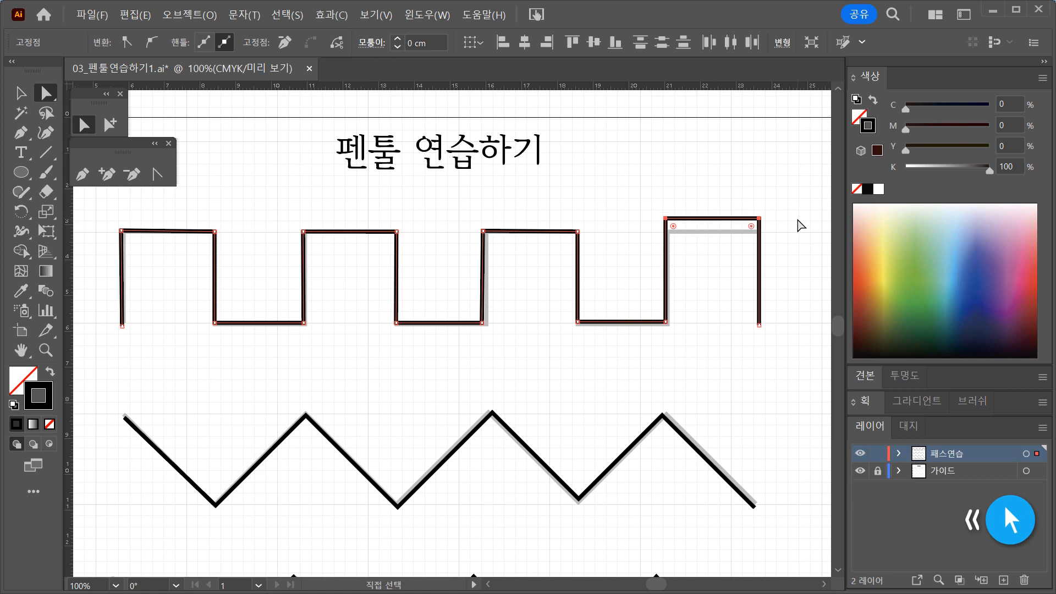
# Nudge the fourth pulse's top edge up and slightly down, move it higher above the guide, and deselect the path
pyautogui.press('Up')
pyautogui.press('Up')
pyautogui.press('Up')
pyautogui.press('Up')
pyautogui.press('Up')
pyautogui.press('Up')
pyautogui.press('Up')
pyautogui.press('Up')
pyautogui.press('Up')
pyautogui.press('Up')
pyautogui.press('Up')
pyautogui.press('Up')
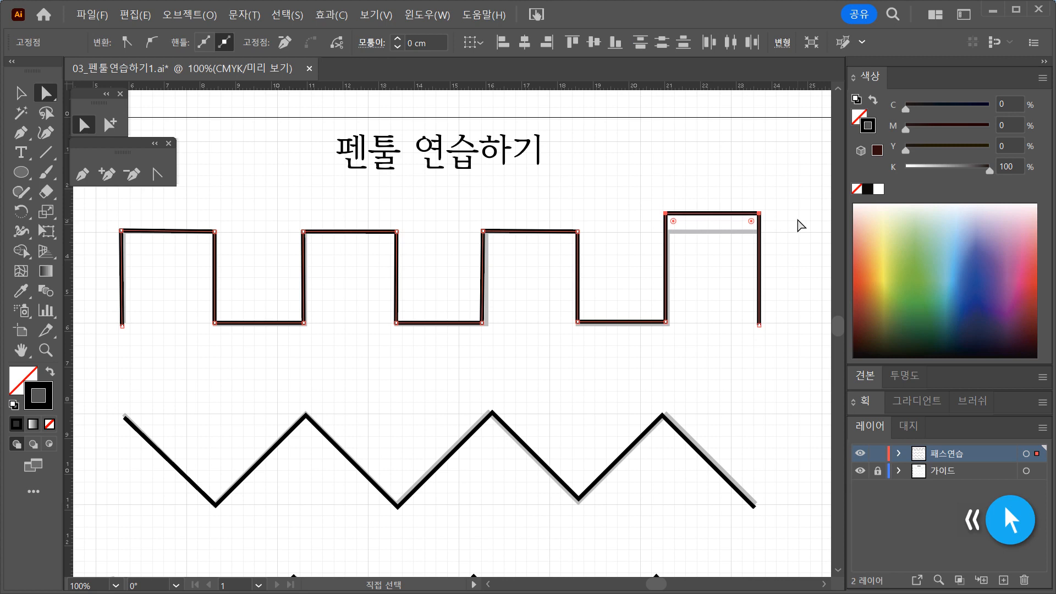
pyautogui.press('Down')
pyautogui.press('Down')
pyautogui.press('Down')
pyautogui.moveTo(759, 214)
pyautogui.mouseDown()
pyautogui.moveTo(770, 189)
pyautogui.moveTo(744, 167)
pyautogui.moveTo(771, 185)
pyautogui.moveTo(757, 180)
pyautogui.moveTo(761, 230)
pyautogui.moveTo(761, 204)
pyautogui.mouseUp()
pyautogui.click(778, 191)
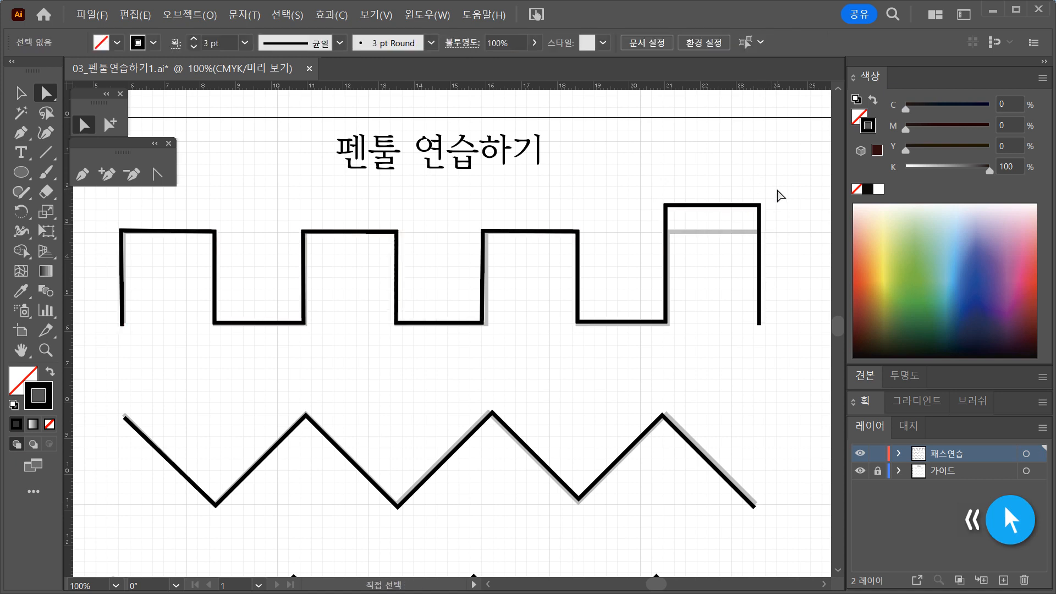
# Select both top anchors of pattern A's fourth pulse, lower its top edge onto the guide, and deselect the path
pyautogui.moveTo(641, 182); pyautogui.dragTo(801, 235)
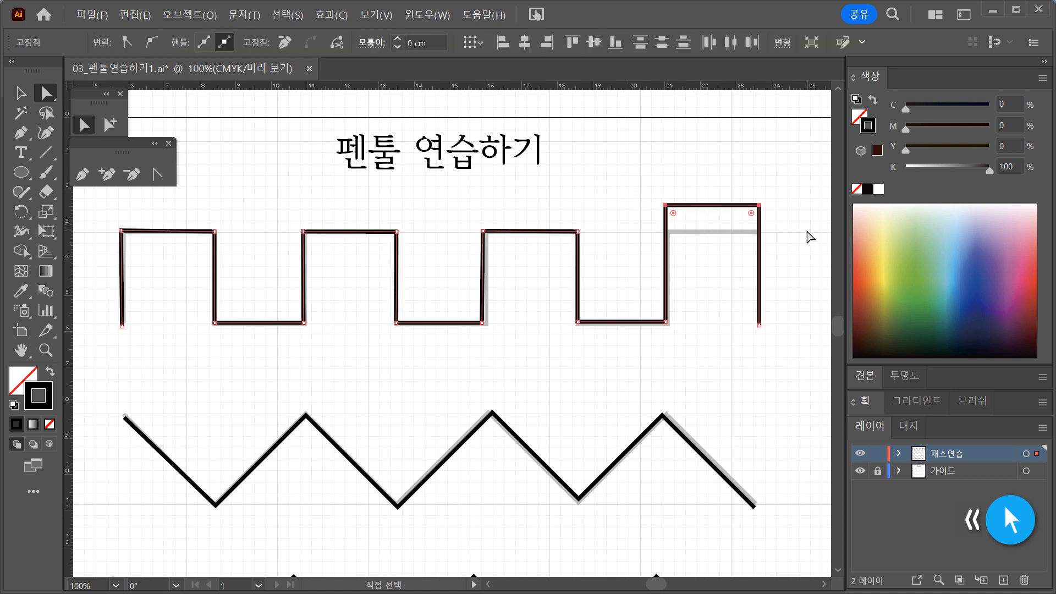
pyautogui.press('Down')
pyautogui.press('Down')
pyautogui.press('Down')
pyautogui.press('Down')
pyautogui.press('Down')
pyautogui.press('Down')
pyautogui.press('Down')
pyautogui.press('Down')
pyautogui.press('Down')
pyautogui.press('Down')
pyautogui.press('Down')
pyautogui.press('Down')
pyautogui.press('Down')
pyautogui.press('Down')
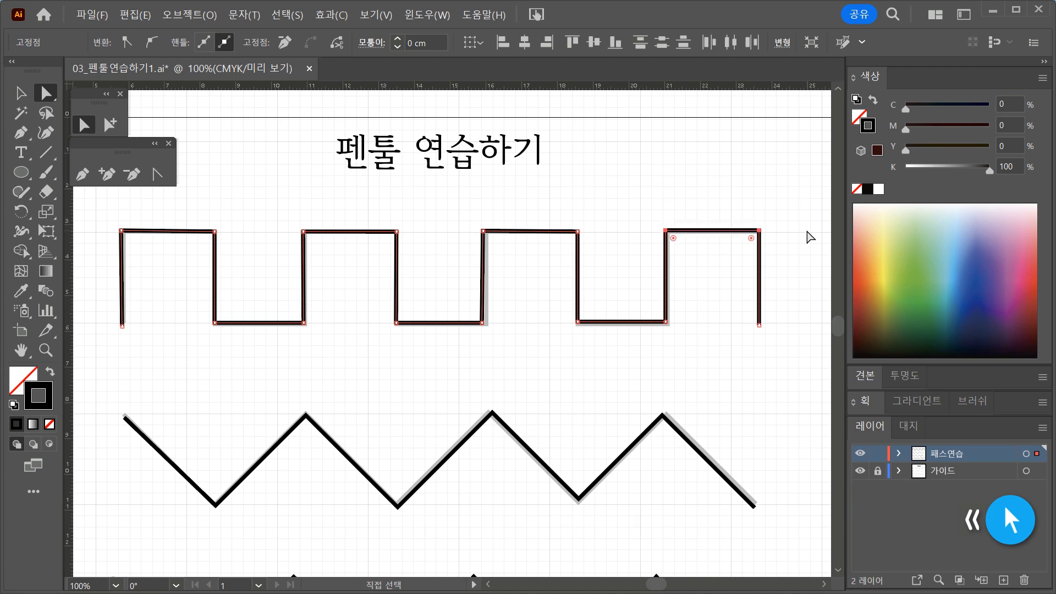
pyautogui.click(545, 203)
# Select the left-edge anchors of pattern A's third pulse and nudge them three increments right onto the guide
pyautogui.moveTo(461, 215); pyautogui.dragTo(531, 356)
pyautogui.press('Right')
pyautogui.press('Right')
pyautogui.press('Right')
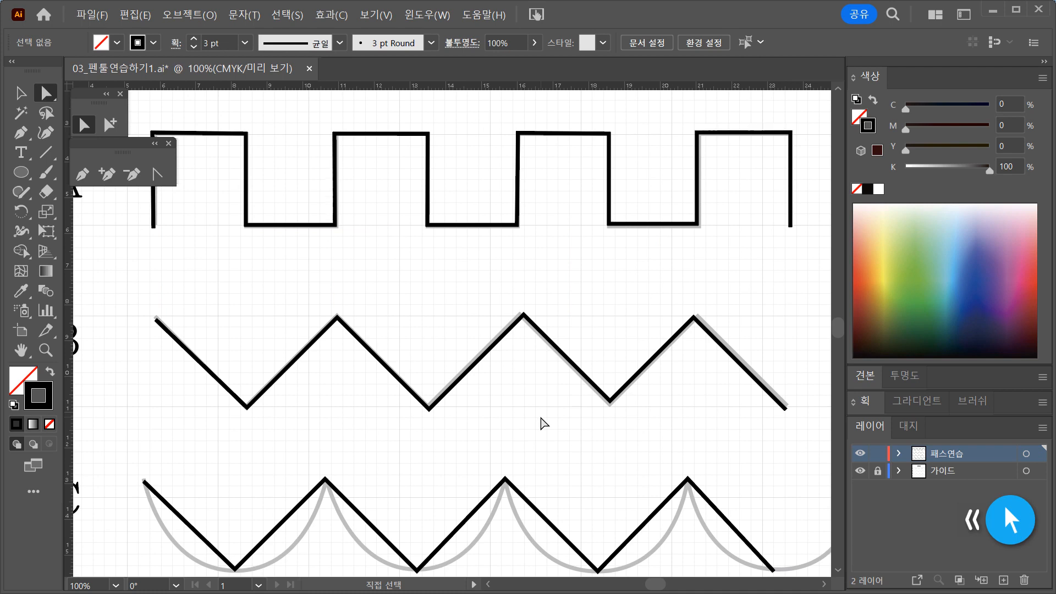
# Align pattern B's third and fourth peaks, second valley and right end anchor with the guide, and deselect the path
pyautogui.moveTo(505, 277); pyautogui.dragTo(519, 318)
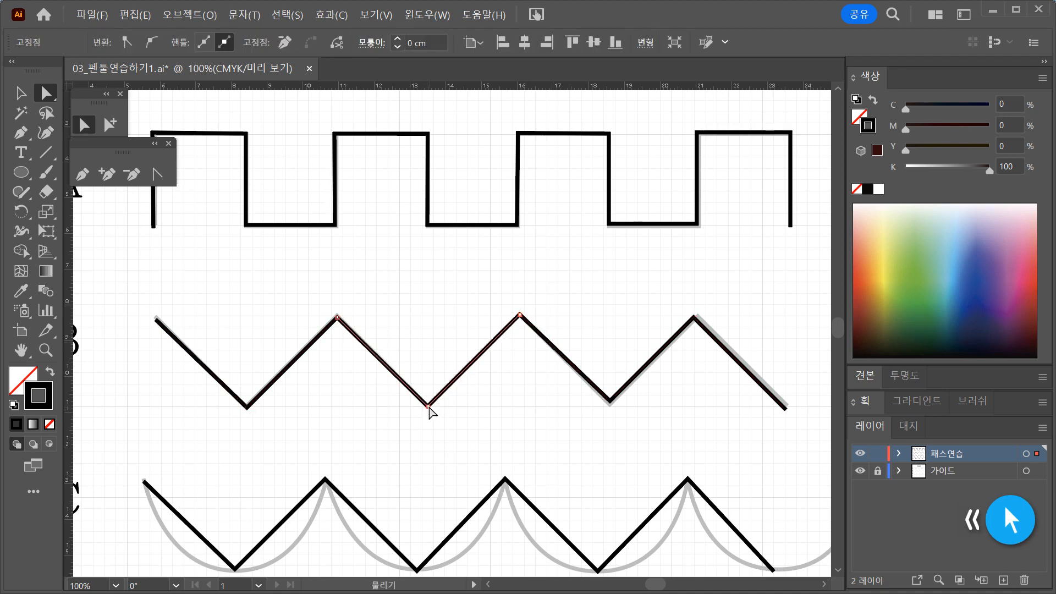
pyautogui.click(687, 306)
pyautogui.click(694, 317)
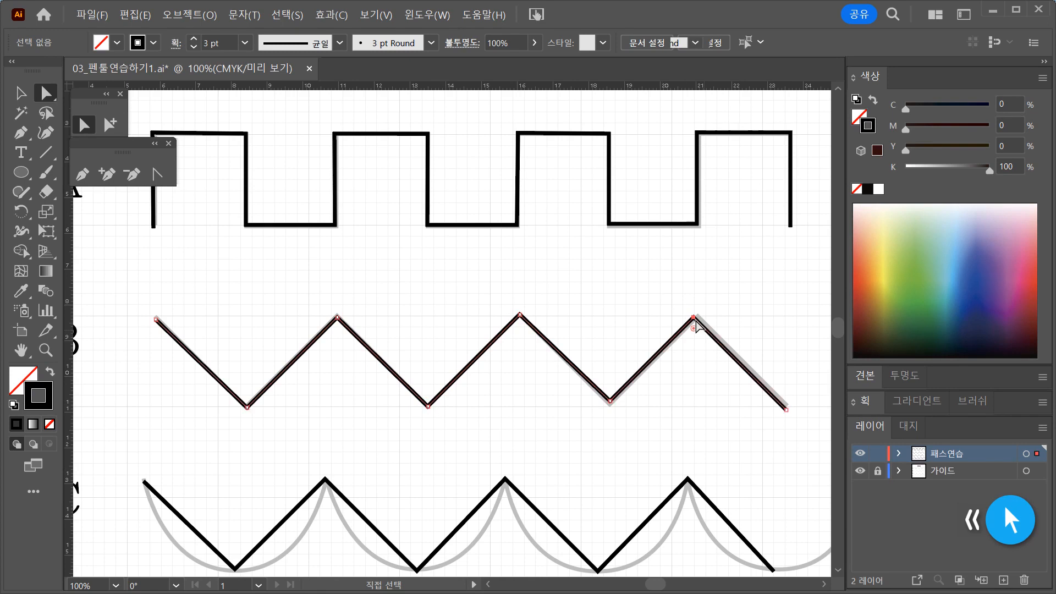
pyautogui.moveTo(694, 317); pyautogui.dragTo(699, 324)
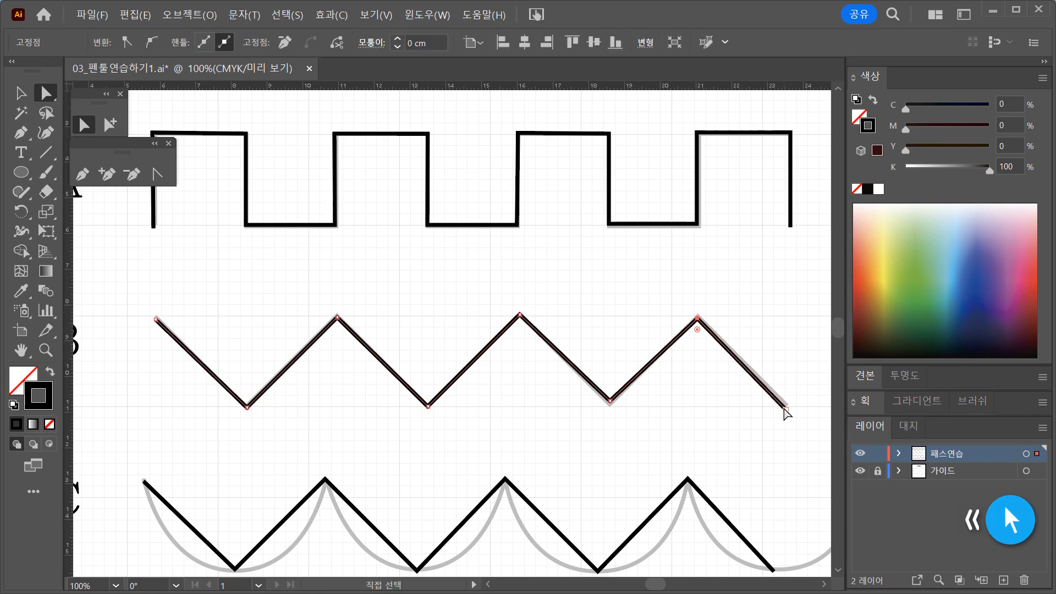
pyautogui.click(737, 433)
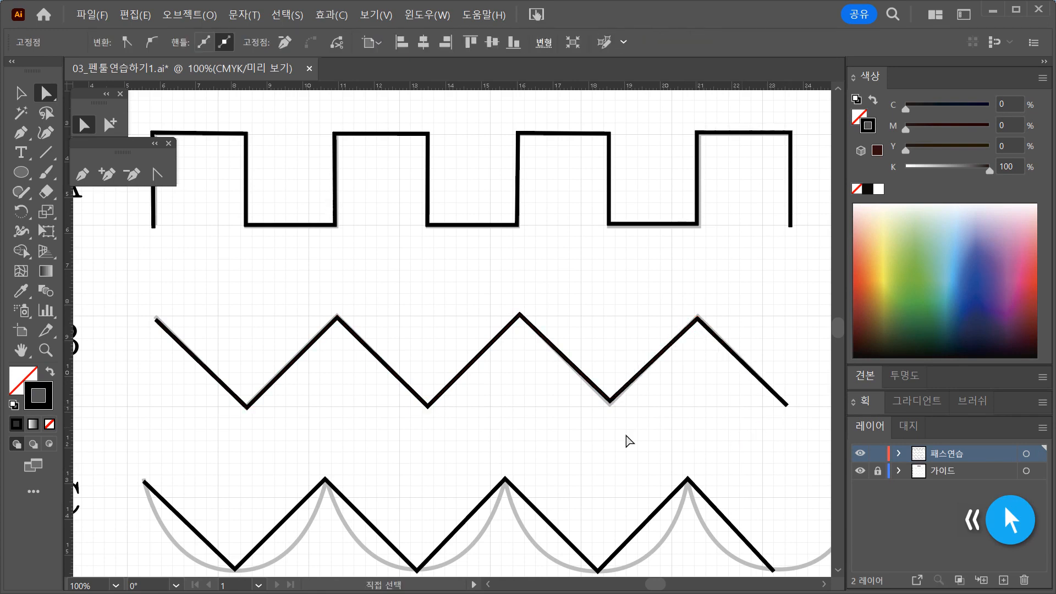
# Raise the left end anchor of pattern D onto the guide line and deselect the path
pyautogui.moveTo(587, 463); pyautogui.dragTo(585, 332)
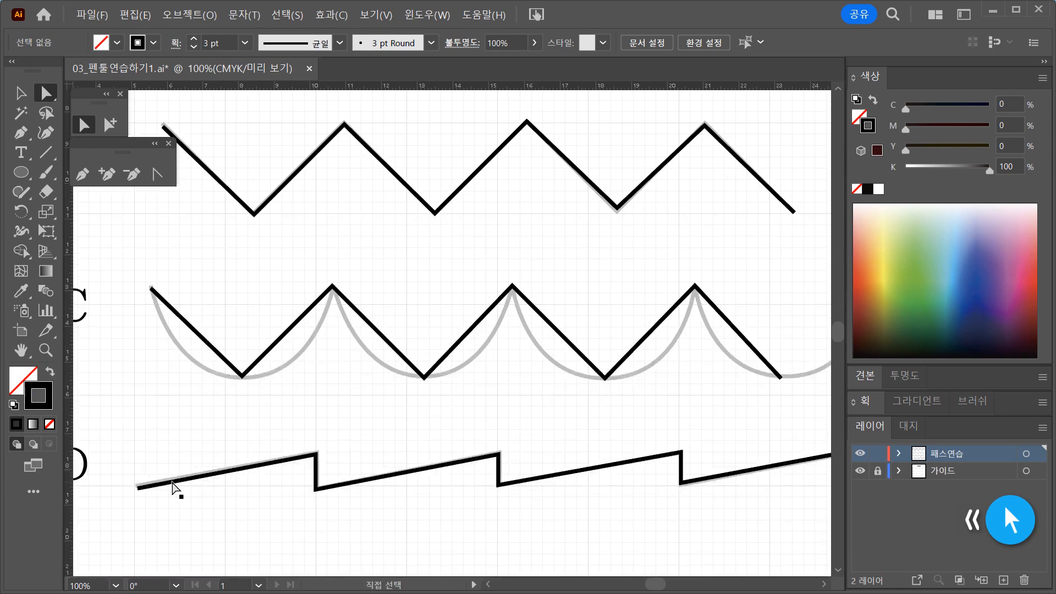
pyautogui.click(141, 490)
pyautogui.moveTo(139, 488); pyautogui.dragTo(138, 485)
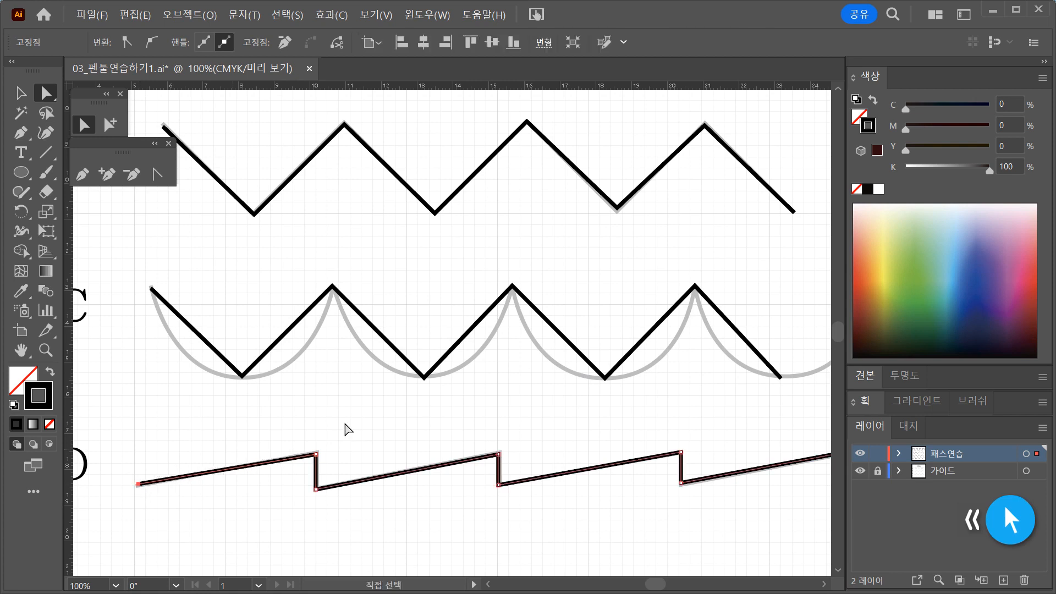
pyautogui.click(691, 495)
# Continue pattern D's path from its left end with the Pen tool, adding four points in an arc above it
pyautogui.keyDown('ctrl'); pyautogui.keyDown('alt'); pyautogui.click(619, 453); pyautogui.keyUp('alt'); pyautogui.keyUp('ctrl')
pyautogui.moveTo(565, 420); pyautogui.dragTo(665, 469)
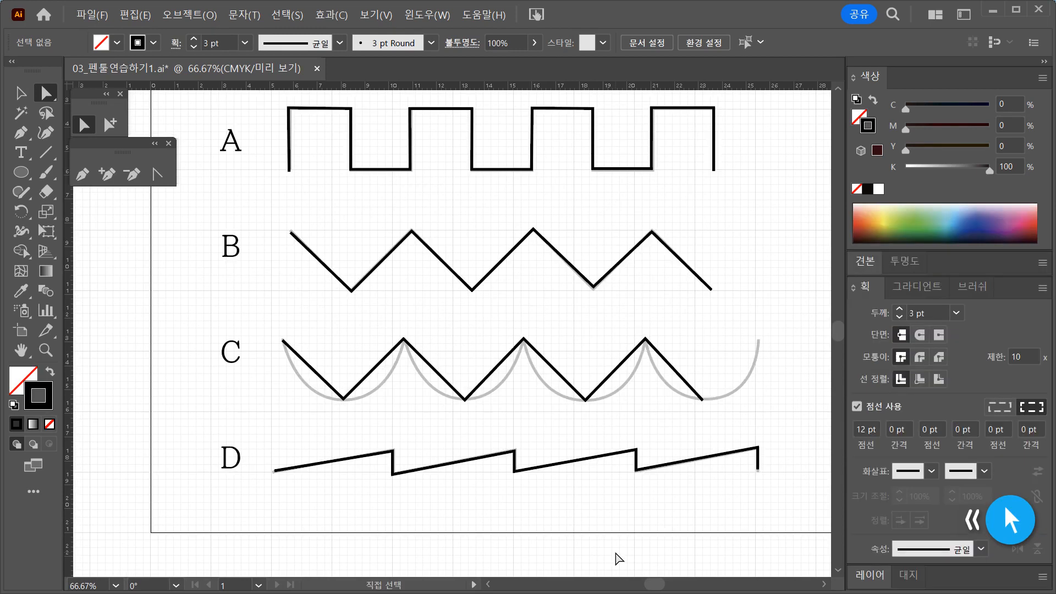
pyautogui.press('c')
pyautogui.moveTo(739, 413); pyautogui.dragTo(663, 420)
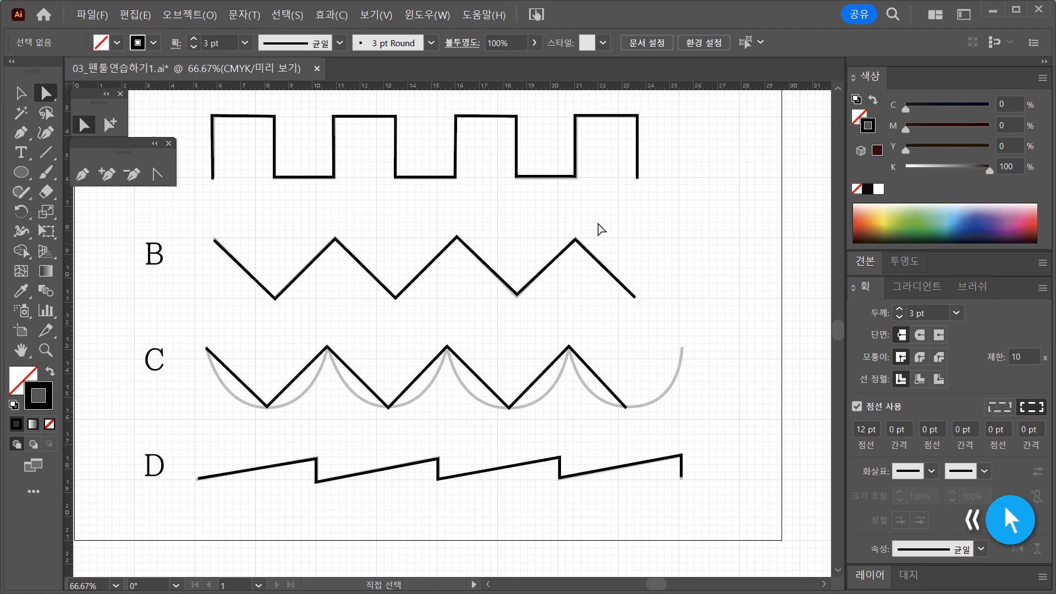
pyautogui.click(84, 172)
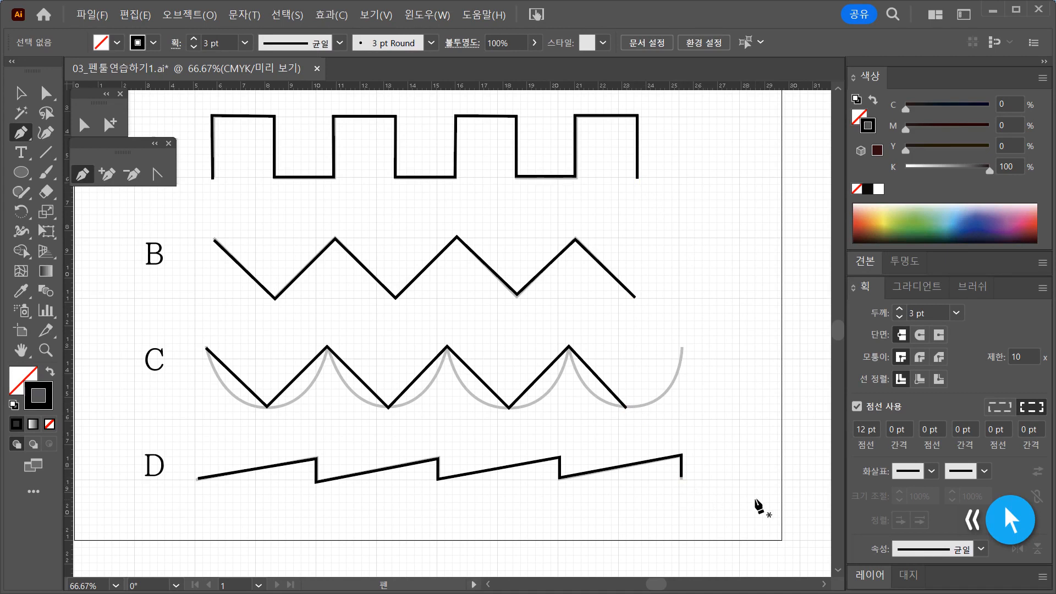
pyautogui.moveTo(388, 521); pyautogui.dragTo(539, 545)
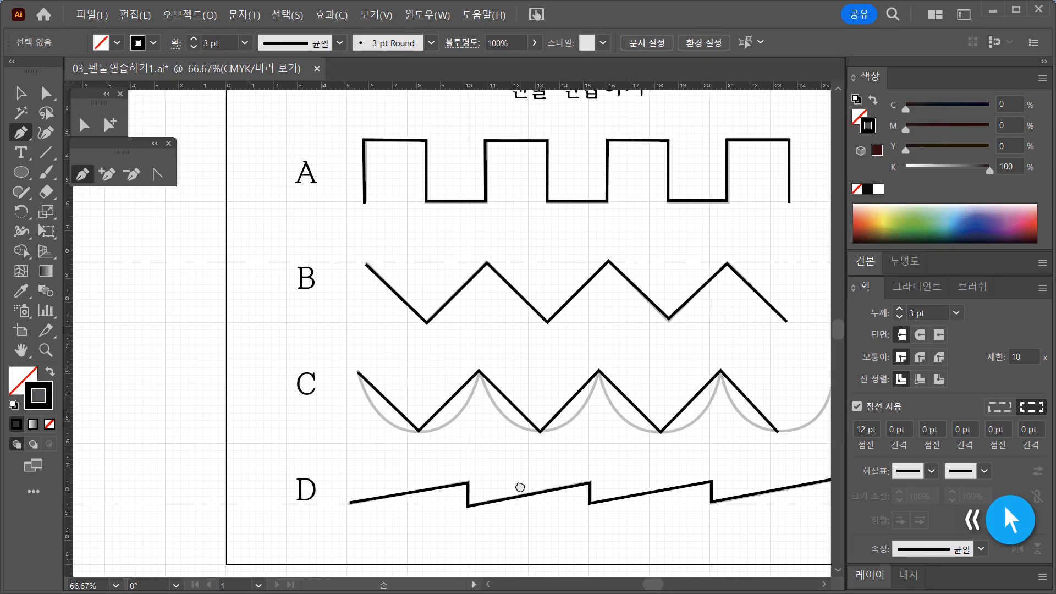
pyautogui.moveTo(519, 486); pyautogui.dragTo(538, 479)
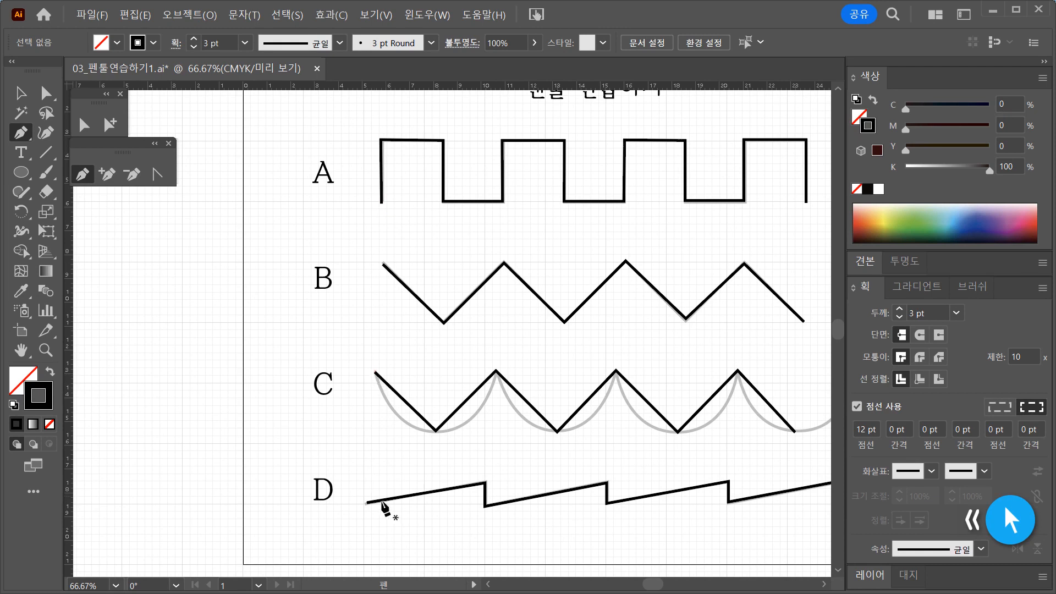
pyautogui.click(367, 502)
pyautogui.click(335, 444)
pyautogui.click(296, 433)
pyautogui.click(253, 442)
pyautogui.click(237, 461)
# Undo the points added to pattern D's left end and deselect the path
pyautogui.hotkey('ctrl', 'z')
pyautogui.hotkey('ctrl', 'z')
pyautogui.hotkey('ctrl', 'z')
pyautogui.hotkey('ctrl', 'z')
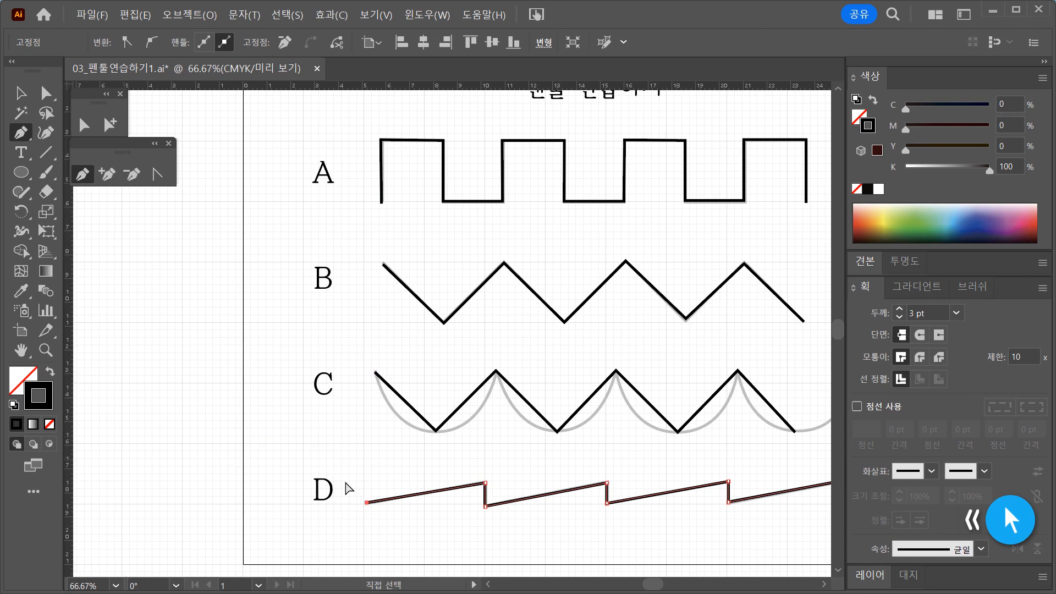
pyautogui.moveTo(667, 469); pyautogui.dragTo(428, 426)
pyautogui.moveTo(634, 407); pyautogui.dragTo(700, 327)
pyautogui.keyDown('ctrl'); pyautogui.click(648, 349); pyautogui.keyUp('ctrl')
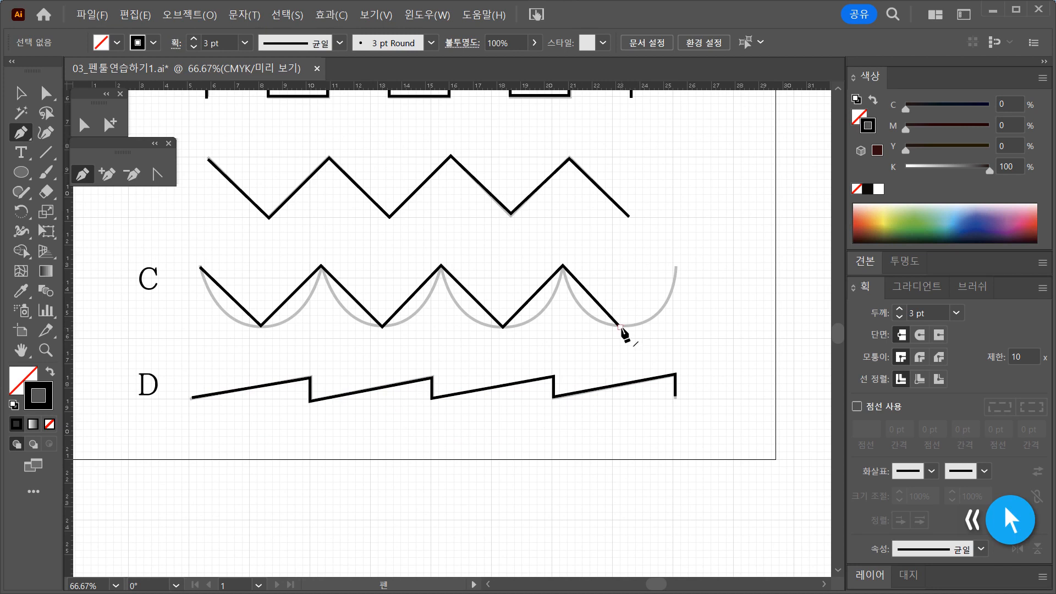
# Resume pattern C's path at its right end anchor with the Pen tool, first plainly and again with a direction handle, deselecting each time
pyautogui.click(621, 327)
pyautogui.click(620, 328)
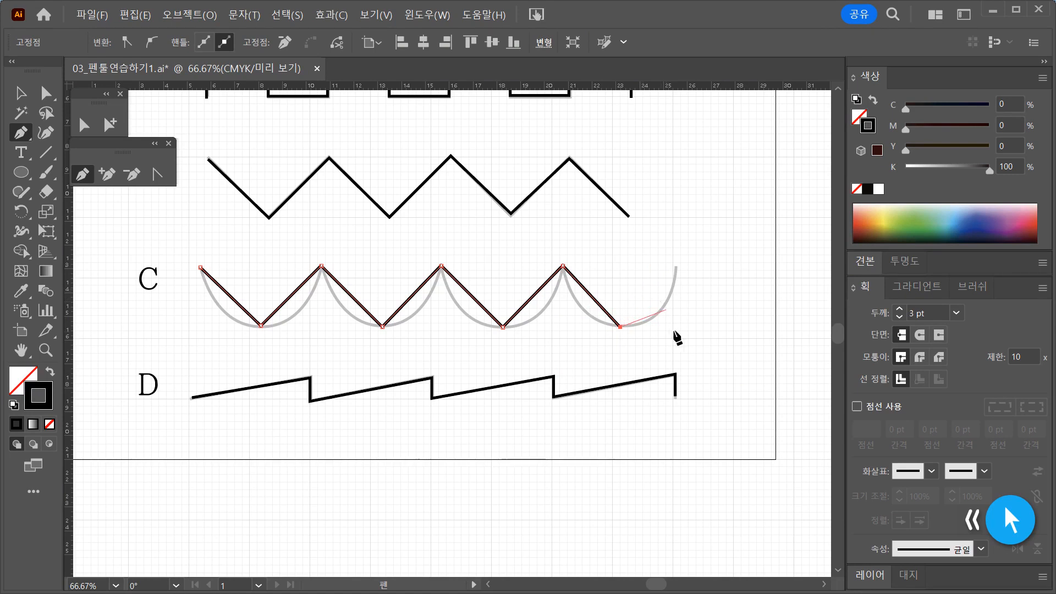
pyautogui.press('ctrl')
pyautogui.keyDown('ctrl'); pyautogui.click(719, 341); pyautogui.keyUp('ctrl')
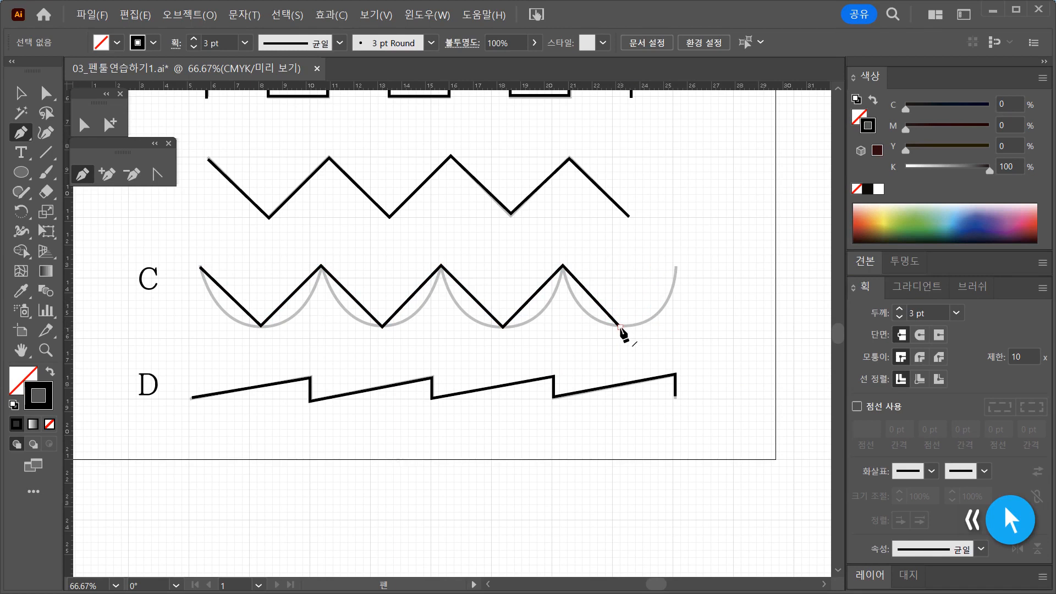
pyautogui.moveTo(620, 326); pyautogui.dragTo(645, 300)
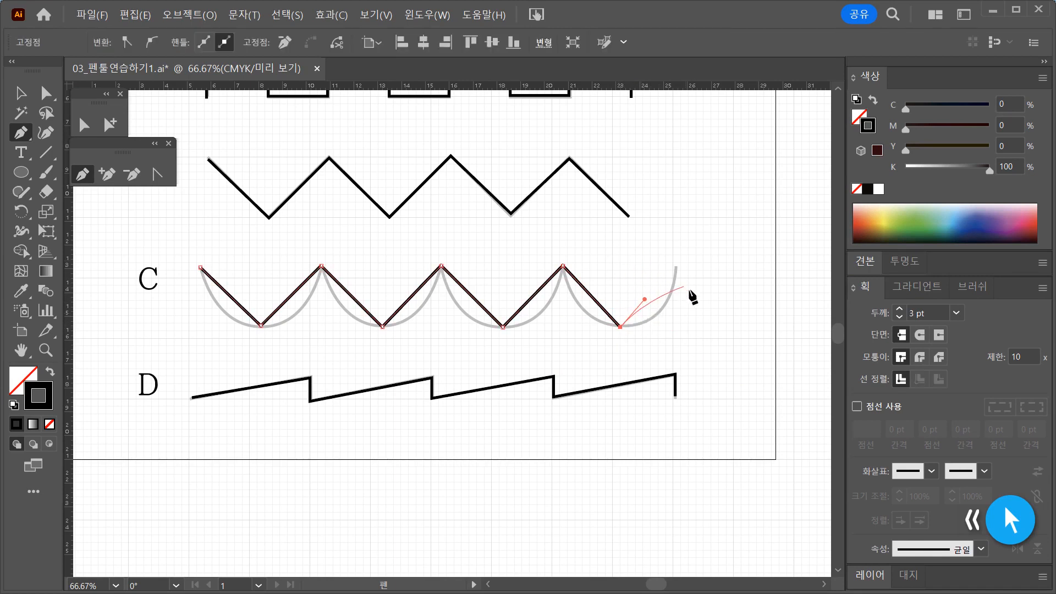
pyautogui.keyDown('ctrl'); pyautogui.click(714, 342); pyautogui.keyUp('ctrl')
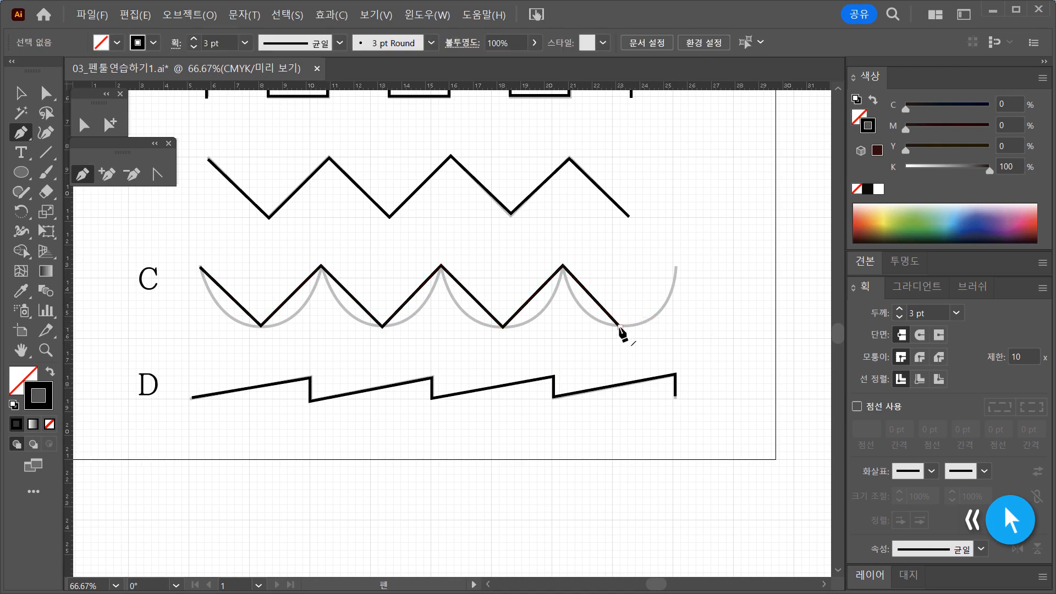
# Continue pattern C's path from its right end anchor to the end of the last guide arc with the Pen tool and deselect it
pyautogui.click(620, 326)
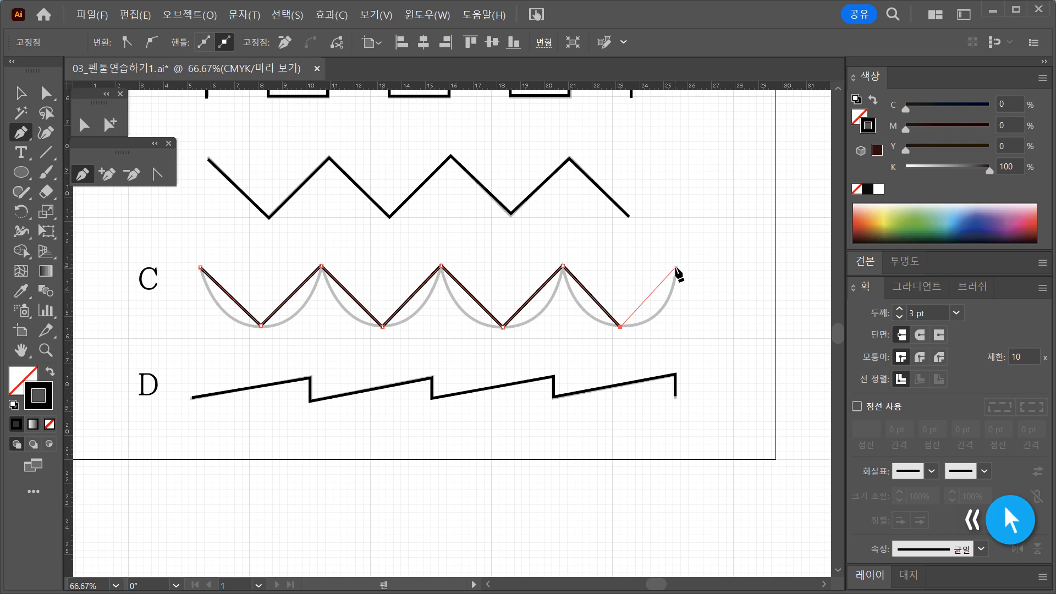
pyautogui.click(675, 268)
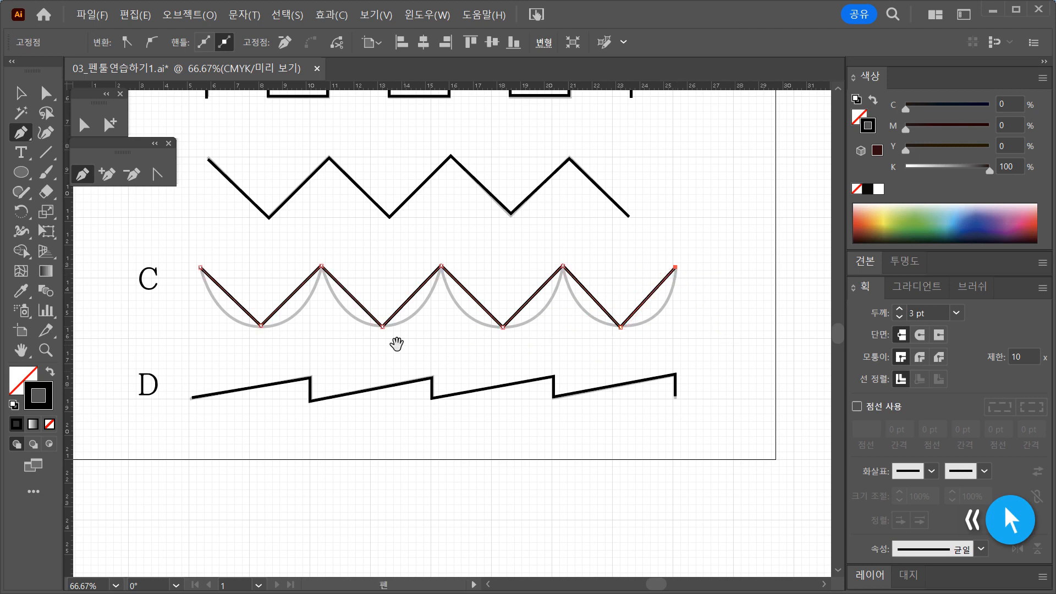
pyautogui.moveTo(416, 351); pyautogui.dragTo(561, 384)
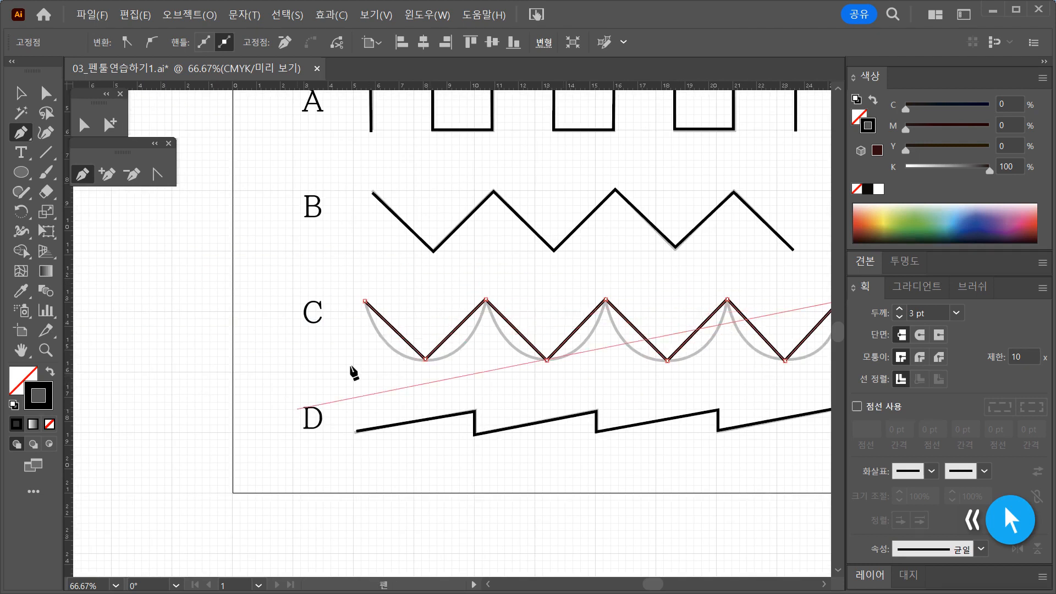
pyautogui.keyDown('ctrl'); pyautogui.click(280, 273); pyautogui.keyUp('ctrl')
pyautogui.moveTo(534, 281); pyautogui.dragTo(456, 269)
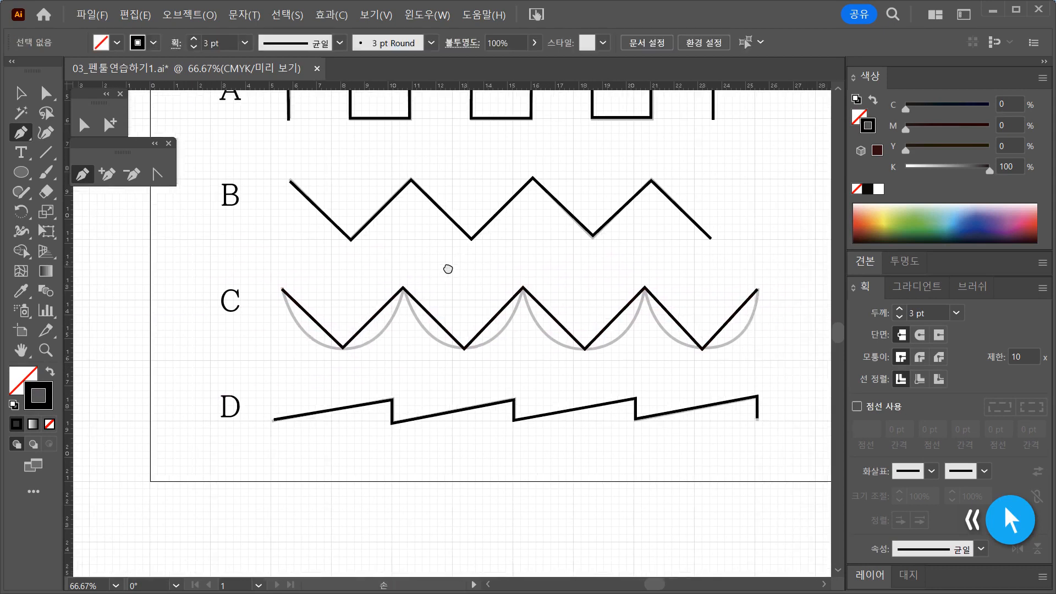
# Curve the four lower anchors of pattern C with the Anchor Point tool, pulling horizontal handles so the segments follow the guide arcs
pyautogui.click(154, 174)
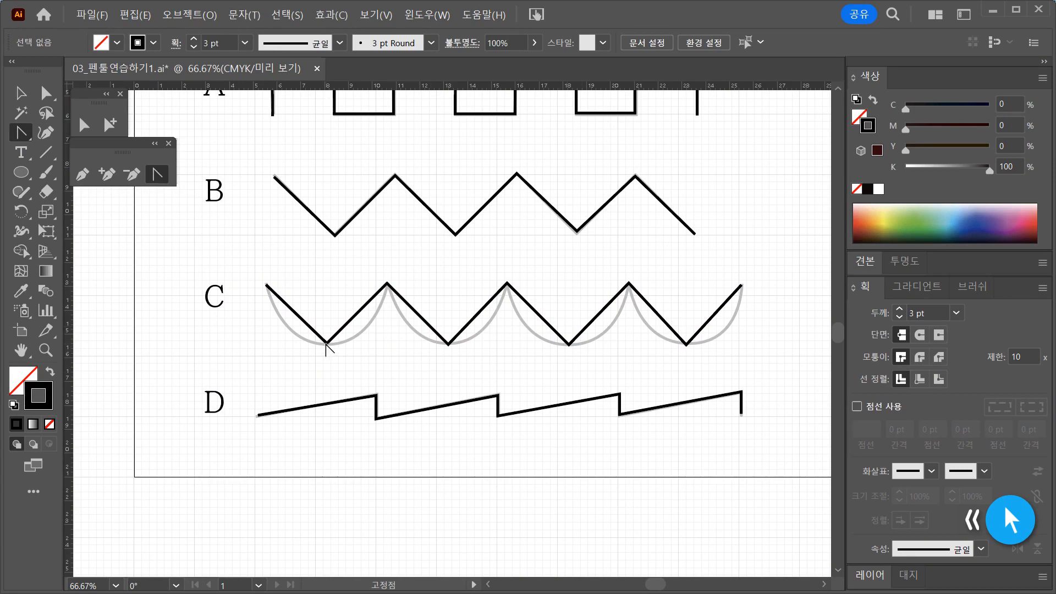
pyautogui.moveTo(328, 343); pyautogui.dragTo(376, 343)
pyautogui.moveTo(449, 345); pyautogui.dragTo(494, 343)
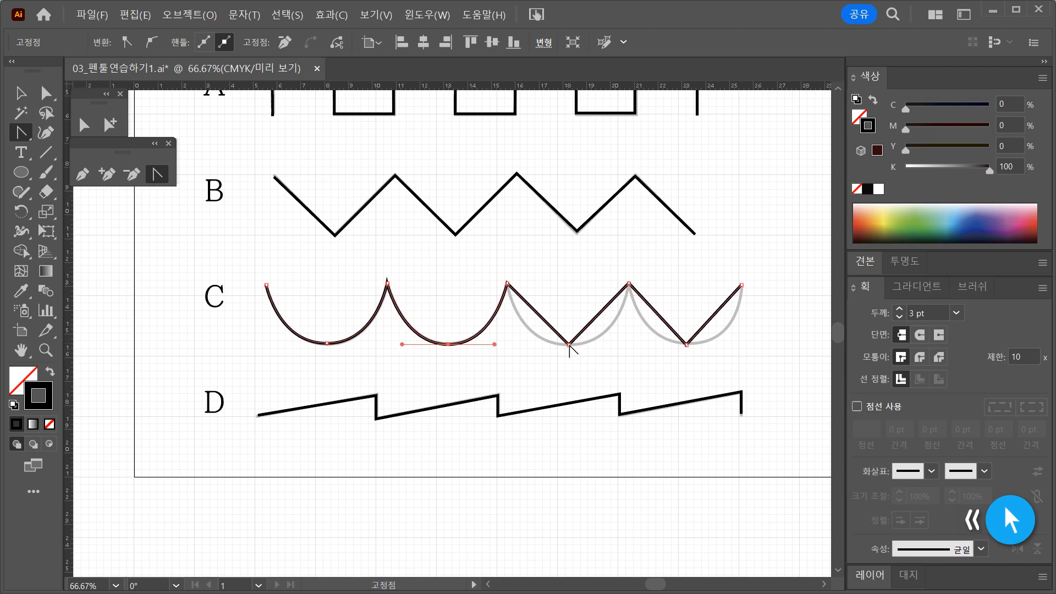
pyautogui.moveTo(569, 345); pyautogui.dragTo(576, 347)
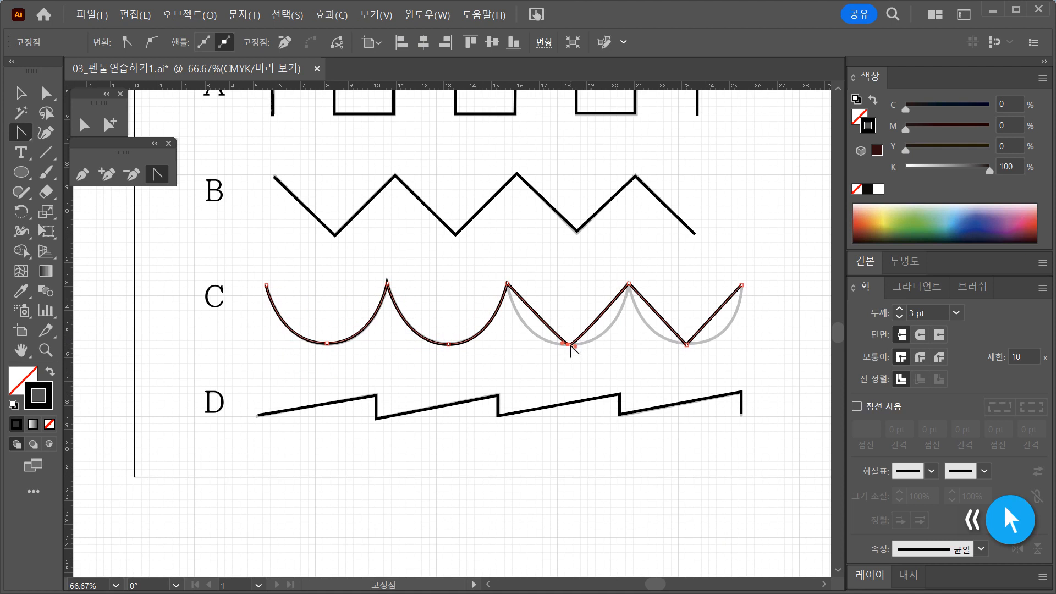
pyautogui.moveTo(569, 345); pyautogui.dragTo(622, 345)
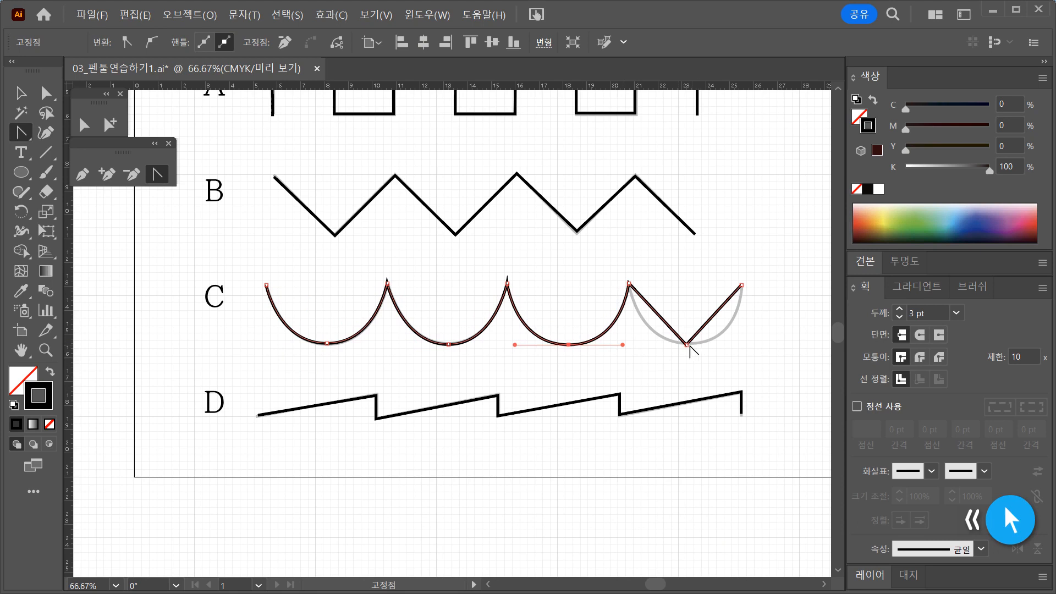
pyautogui.moveTo(687, 345); pyautogui.dragTo(742, 345)
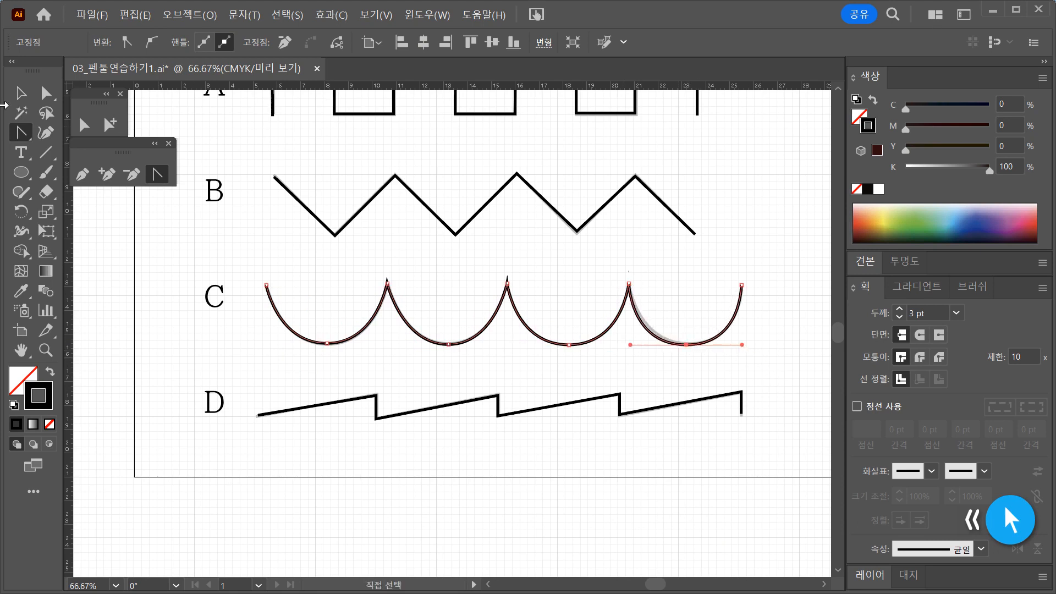
# Try a magenta swatch on pattern A's stroke, settle on the red swatch (M 100, Y 100), and deselect the path
pyautogui.click(21, 93)
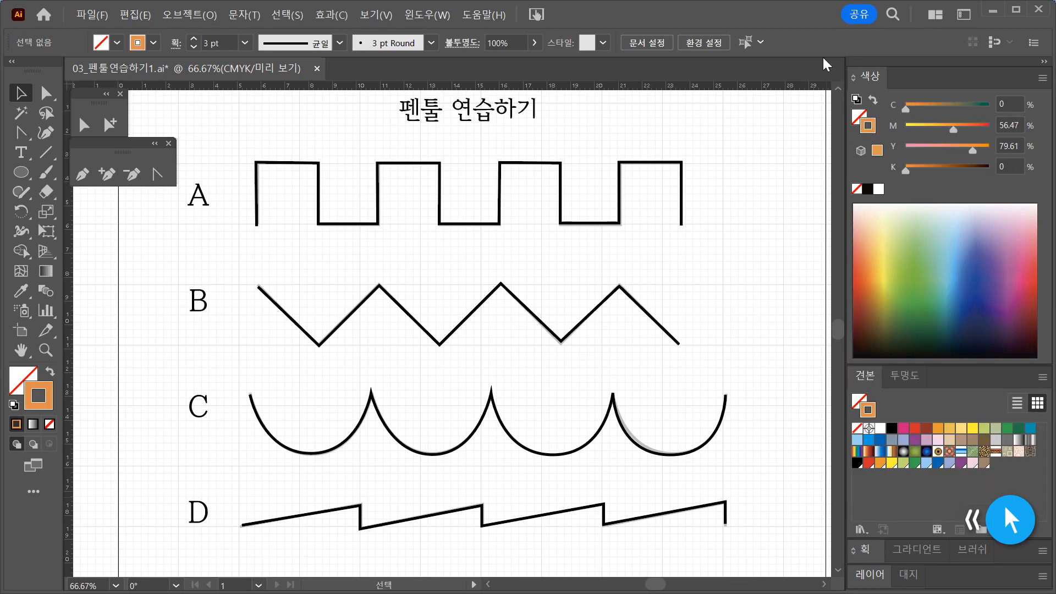
pyautogui.moveTo(249, 149); pyautogui.dragTo(696, 252)
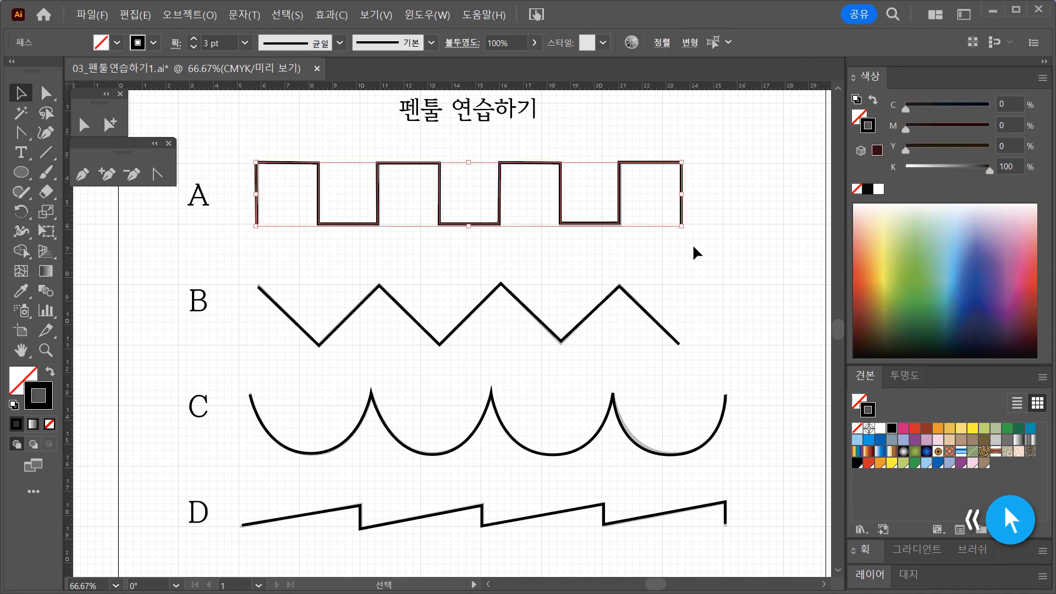
pyautogui.click(861, 406)
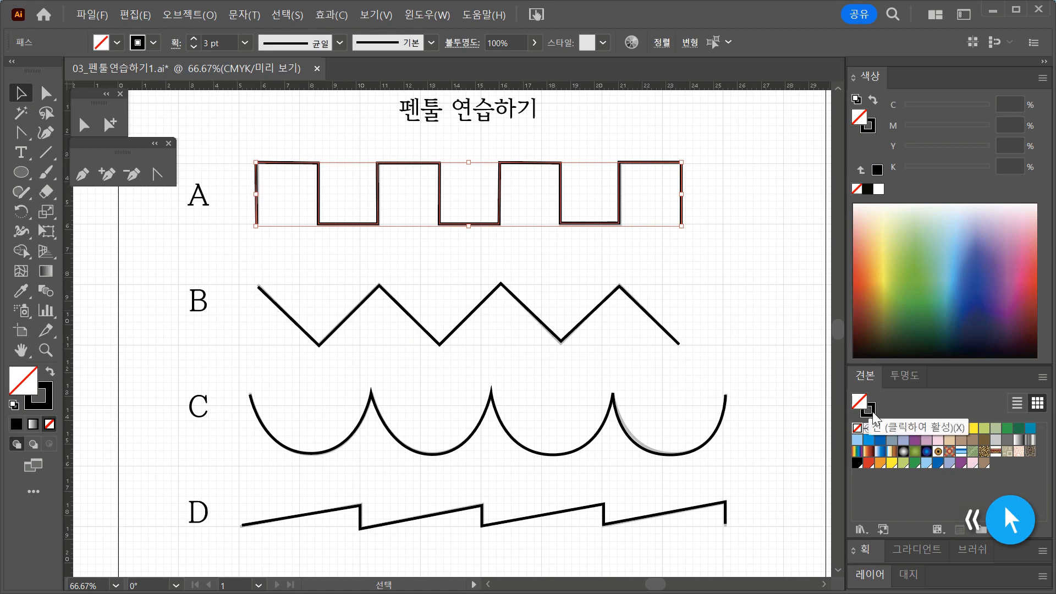
pyautogui.click(873, 413)
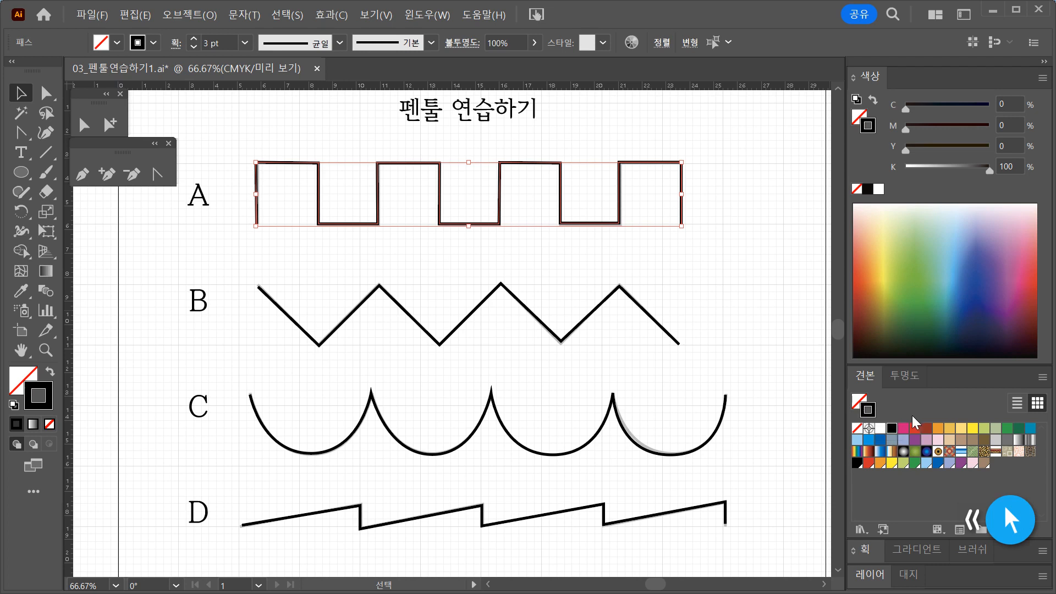
pyautogui.click(903, 428)
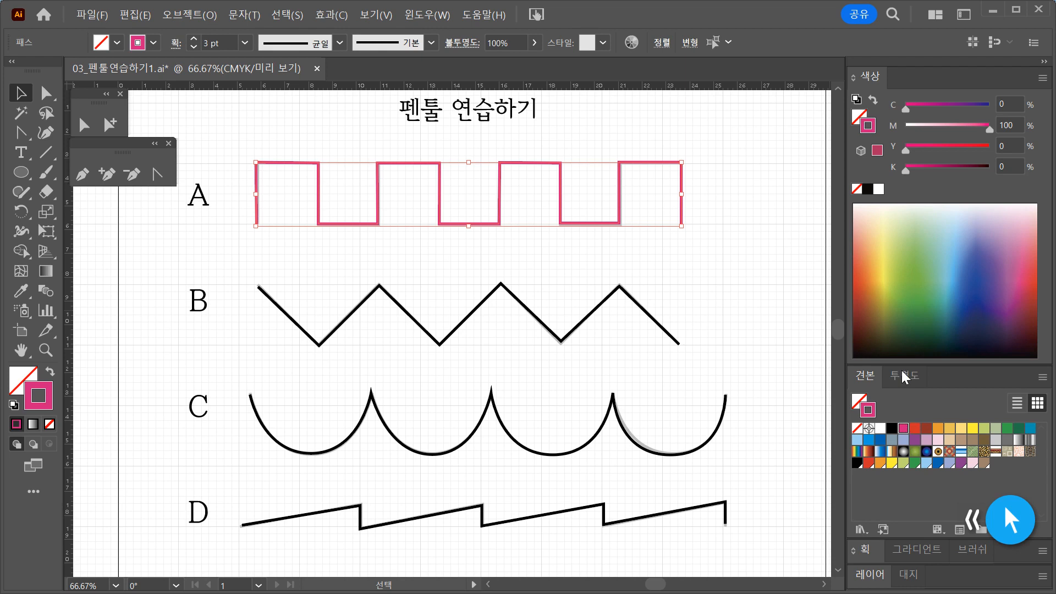
pyautogui.click(915, 428)
pyautogui.click(736, 292)
# Colour pattern B's stroke yellow (C 9.02, Y 72.55) by sampling the colour spectrum, and deselect the path
pyautogui.moveTo(244, 264); pyautogui.dragTo(710, 366)
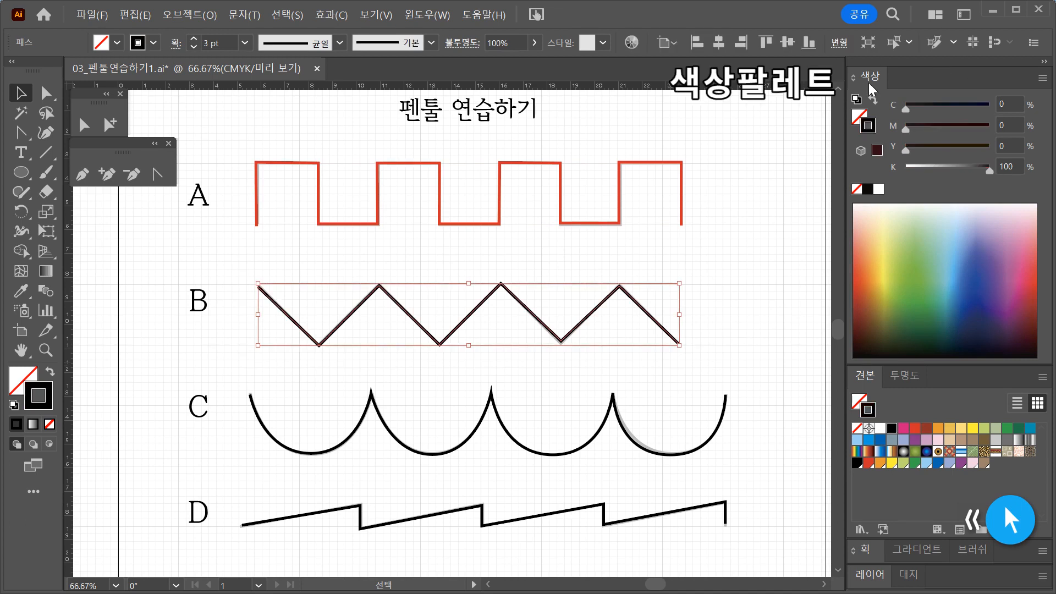
pyautogui.press('x')
pyautogui.click(870, 129)
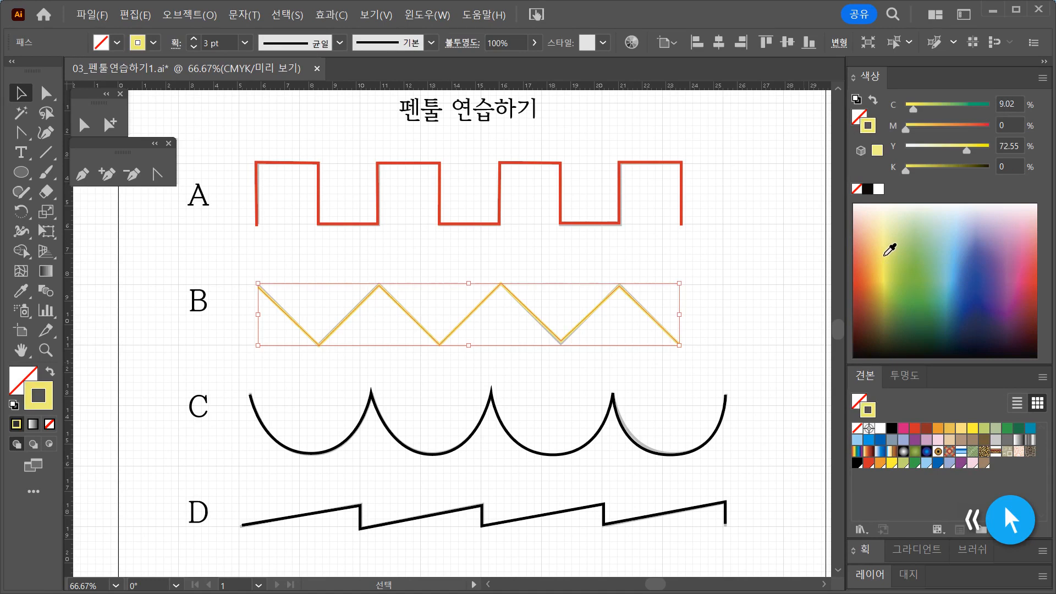
pyautogui.click(737, 304)
# Set pattern C's stroke to green #25CC02 in the Color Picker and deselect the path
pyautogui.moveTo(421, 415); pyautogui.dragTo(743, 476)
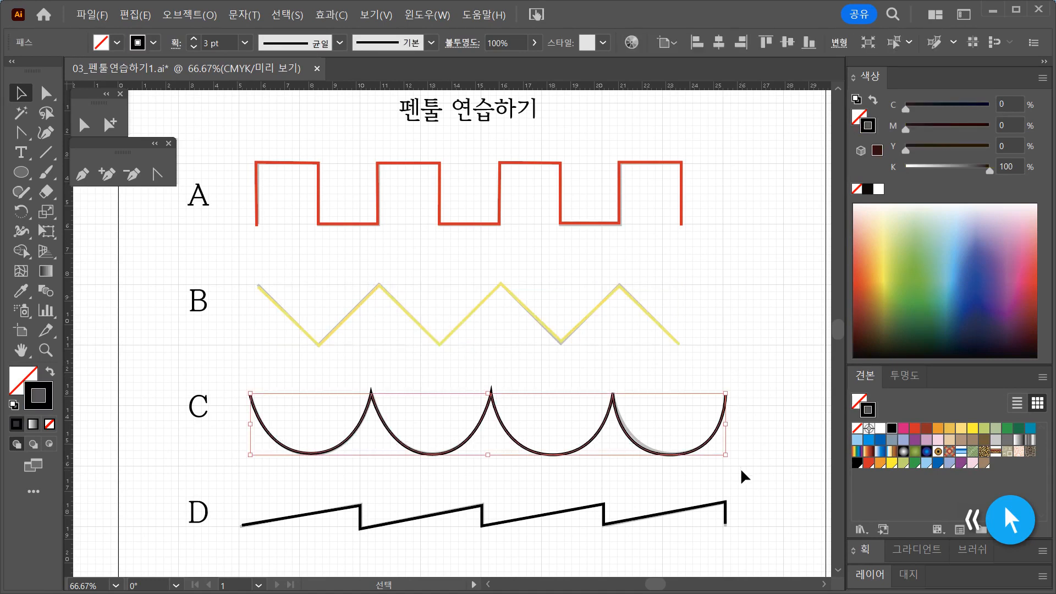
pyautogui.click(32, 379)
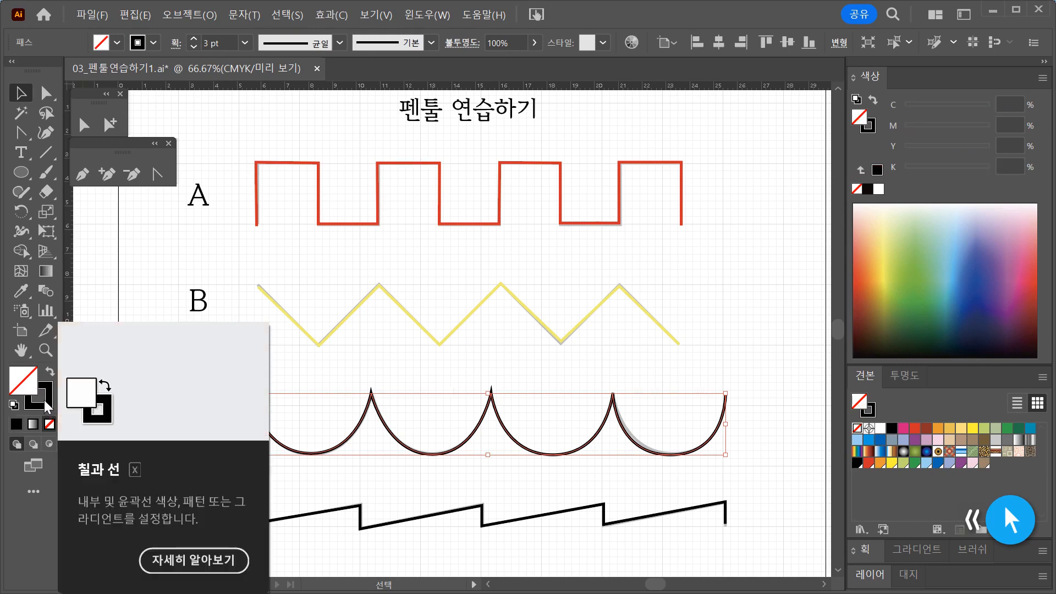
pyautogui.click(46, 407)
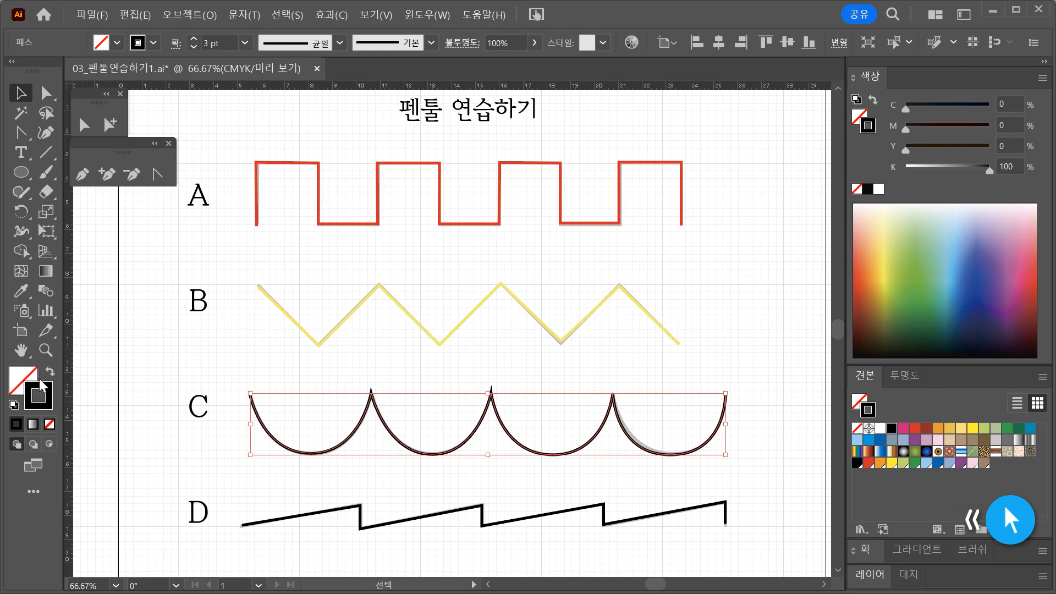
pyautogui.doubleClick(39, 395)
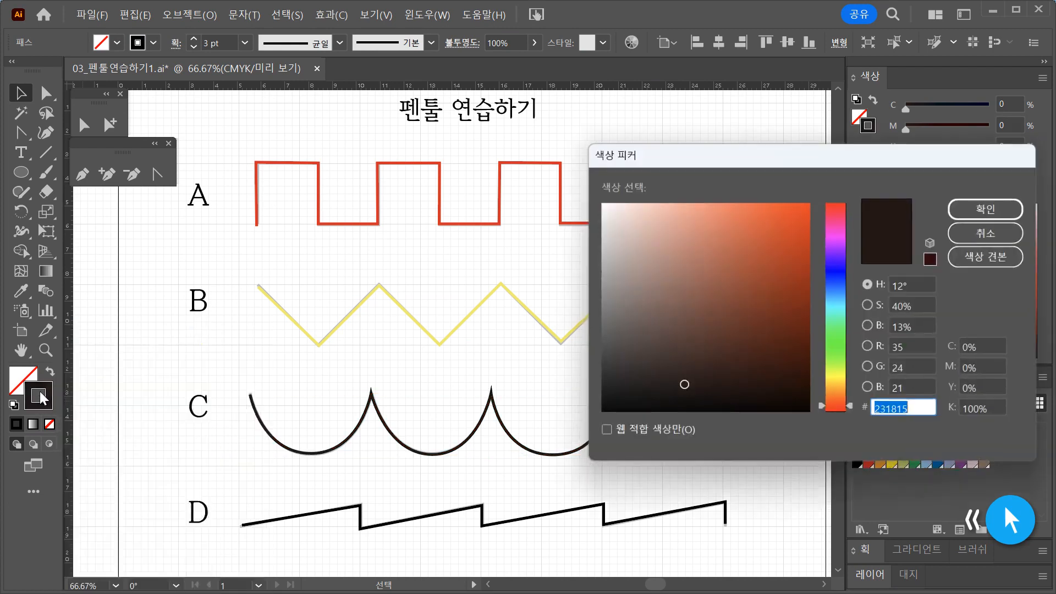
pyautogui.click(837, 350)
pyautogui.moveTo(790, 325)
pyautogui.mouseDown()
pyautogui.moveTo(792, 255)
pyautogui.moveTo(807, 244)
pyautogui.mouseUp()
pyautogui.click(973, 213)
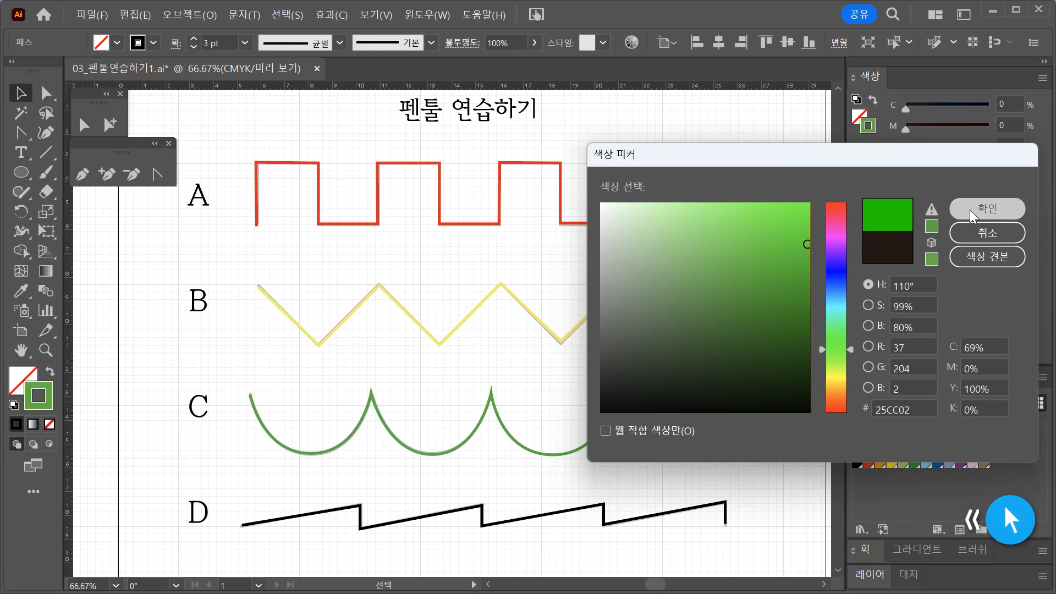
pyautogui.click(765, 392)
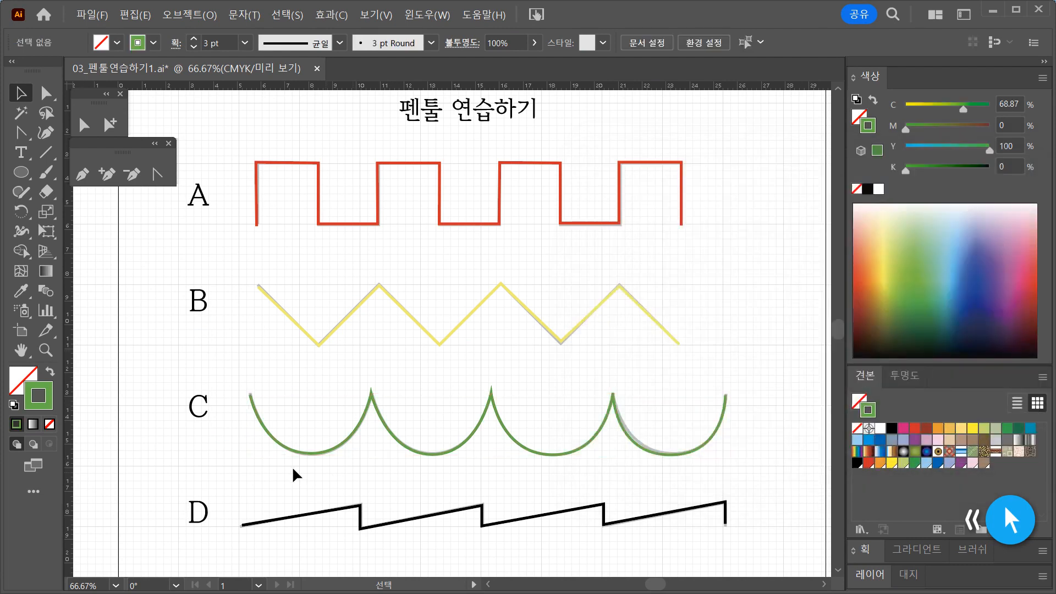
# Apply the cyan-blue swatch (C 100) to pattern D's stroke and deselect the path
pyautogui.moveTo(222, 482)
pyautogui.mouseDown()
pyautogui.moveTo(745, 558)
pyautogui.moveTo(749, 569)
pyautogui.mouseUp()
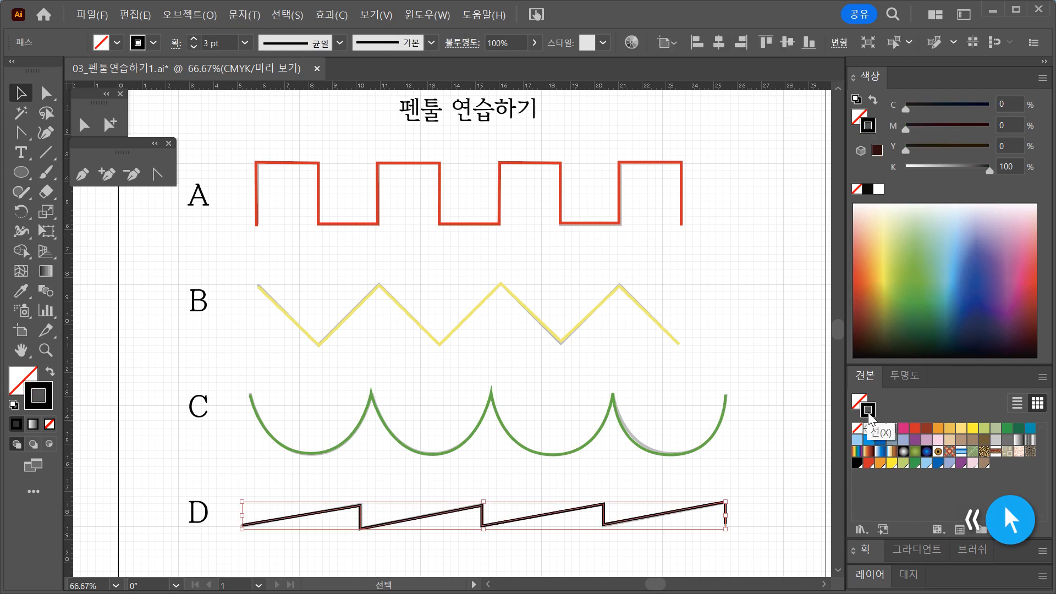
pyautogui.press('x')
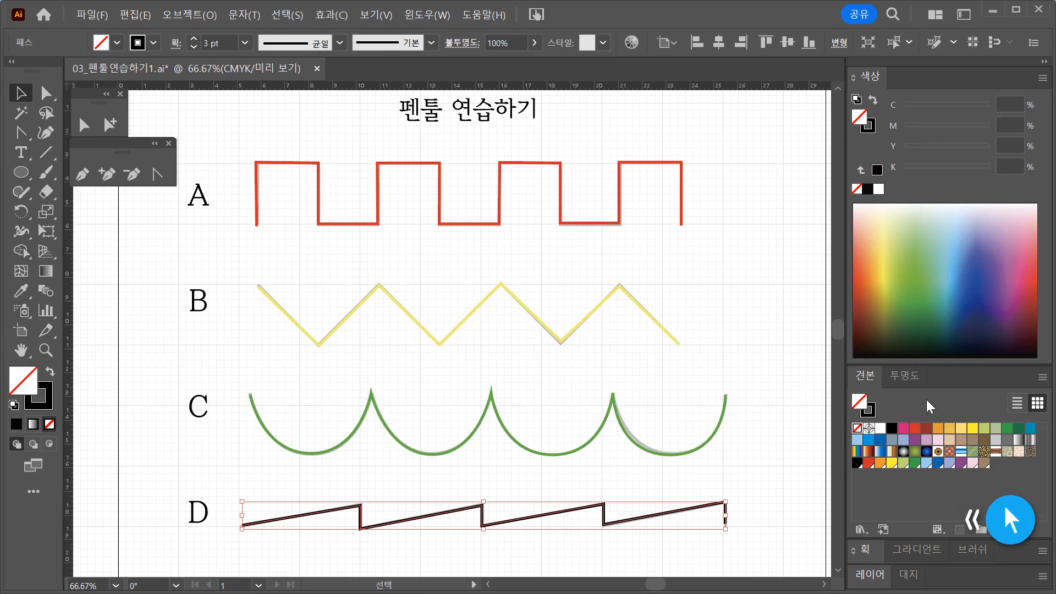
pyautogui.press('x')
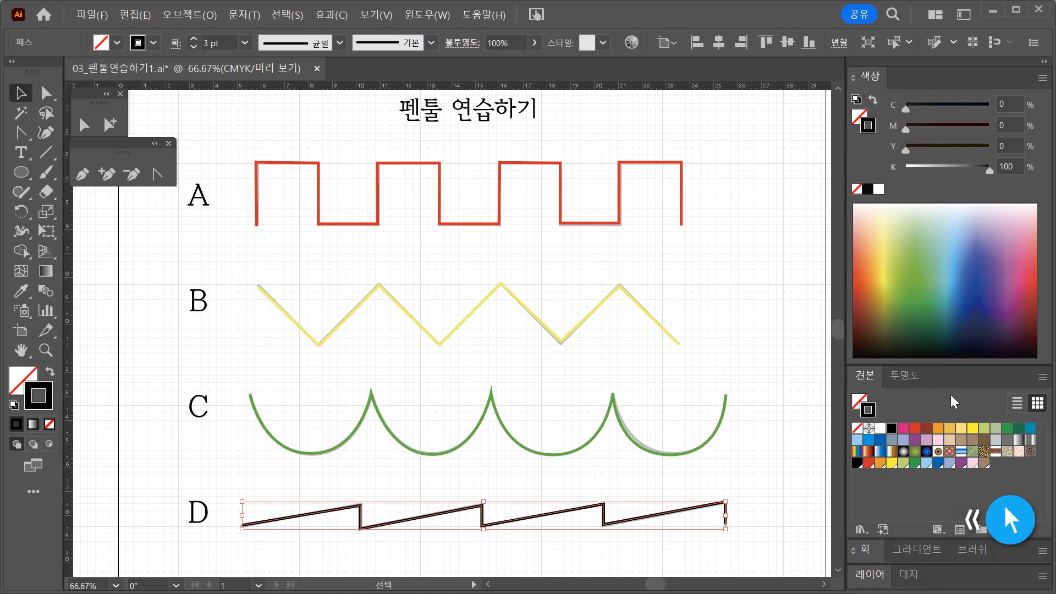
pyautogui.click(873, 440)
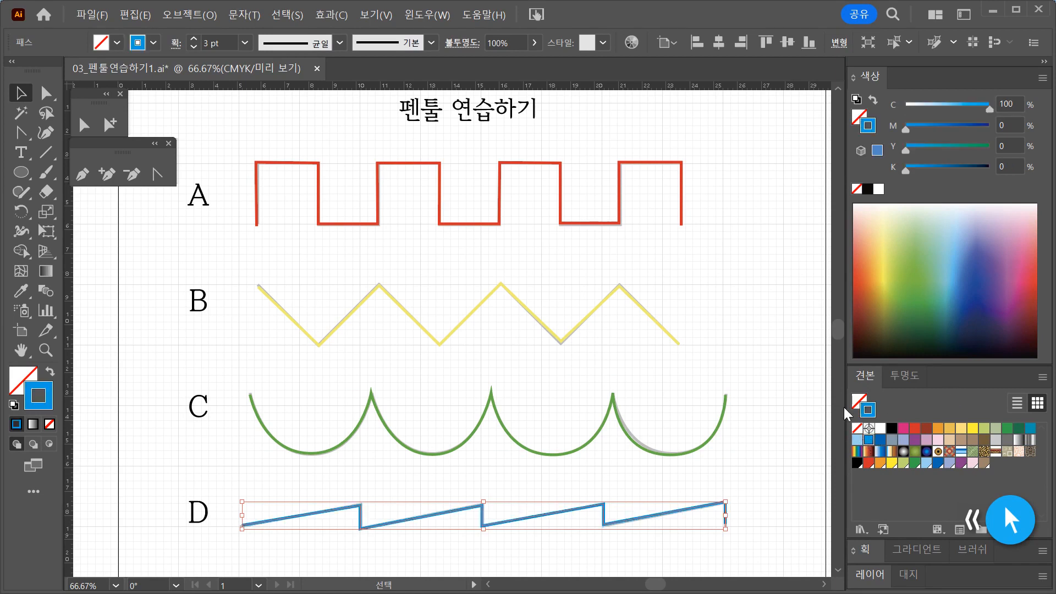
pyautogui.click(790, 537)
# Turn on the dashed line option with 12 pt dashes for pattern A's stroke and deselect the path
pyautogui.press('space')
pyautogui.moveTo(757, 464); pyautogui.dragTo(761, 446)
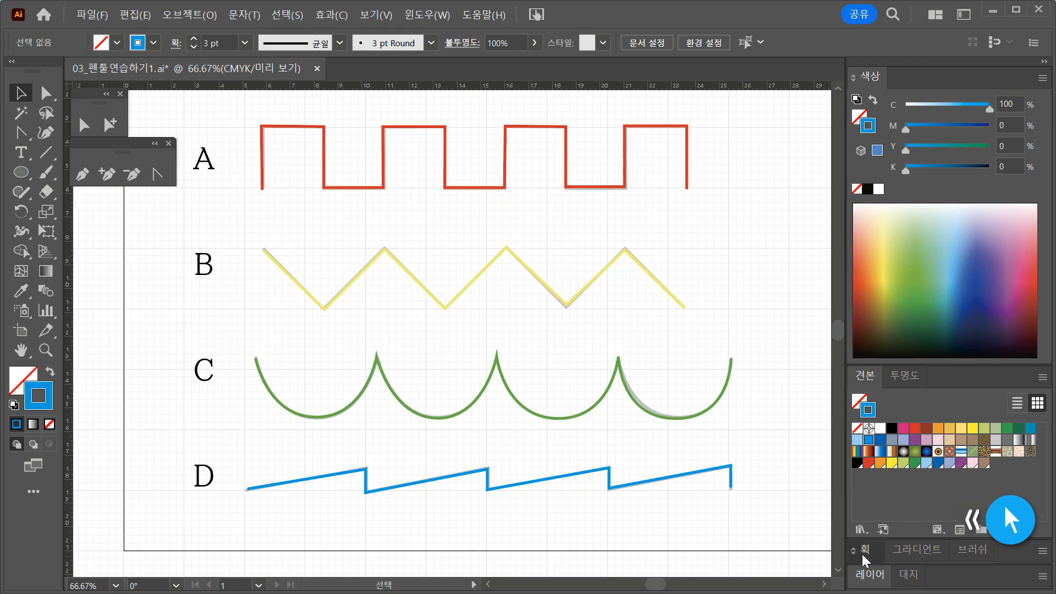
pyautogui.click(863, 550)
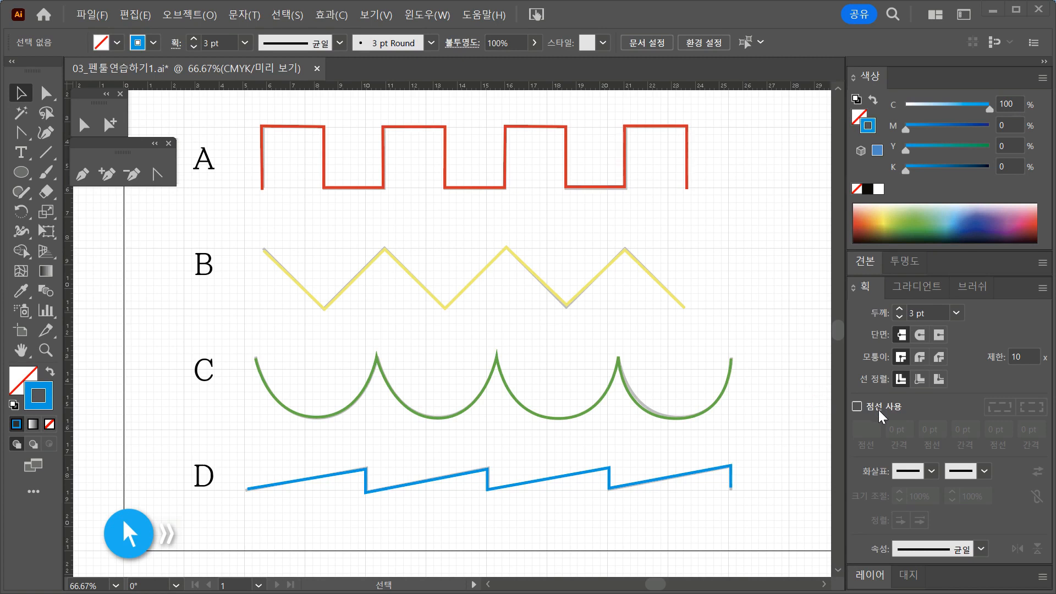
pyautogui.moveTo(573, 283); pyautogui.dragTo(599, 318)
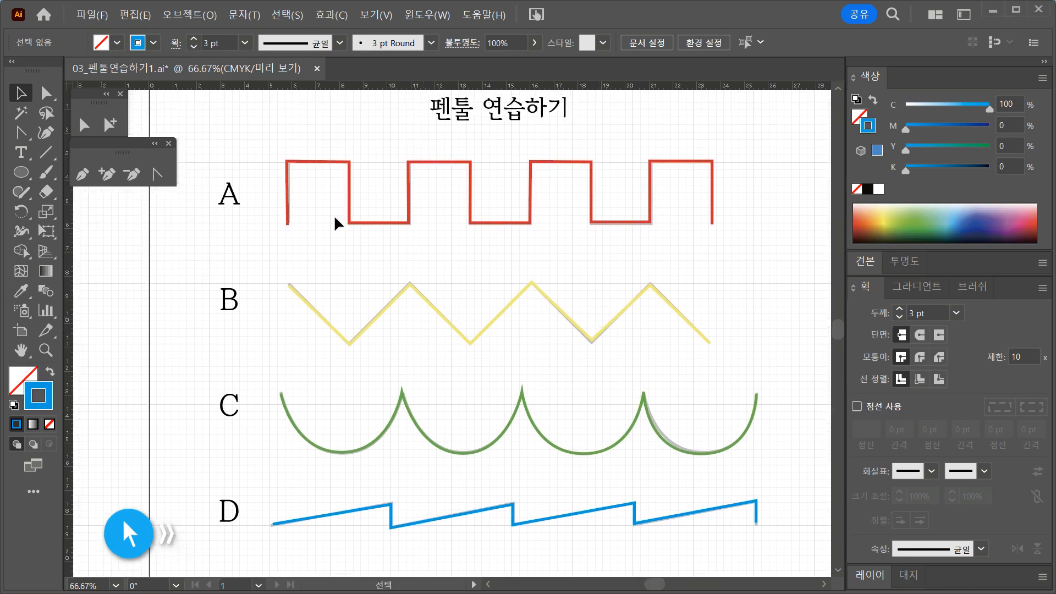
pyautogui.moveTo(268, 156)
pyautogui.mouseDown()
pyautogui.moveTo(676, 220)
pyautogui.moveTo(735, 245)
pyautogui.moveTo(419, 224)
pyautogui.moveTo(267, 151)
pyautogui.mouseUp()
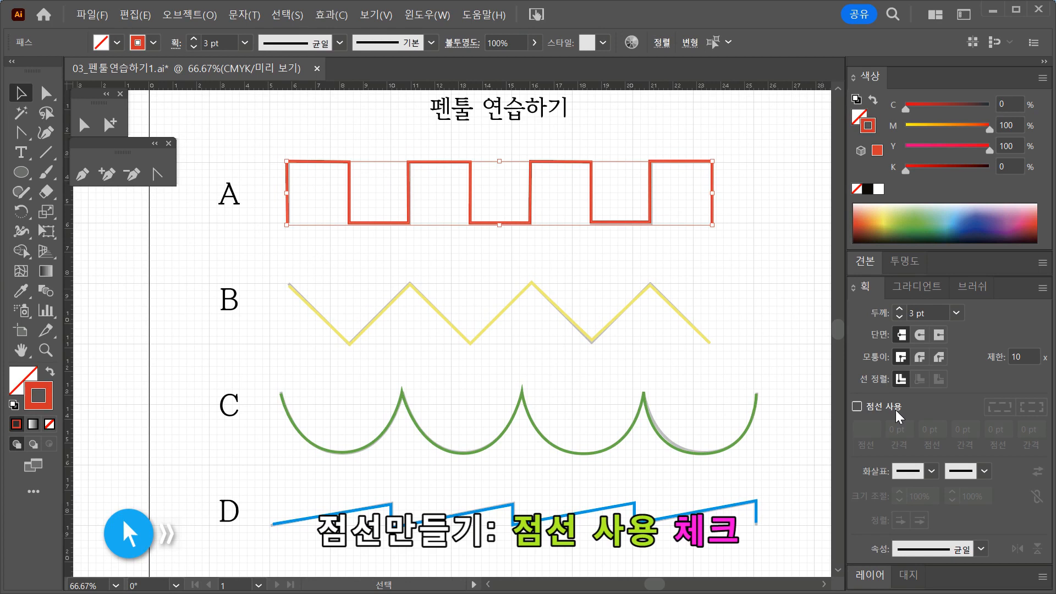
pyautogui.click(857, 406)
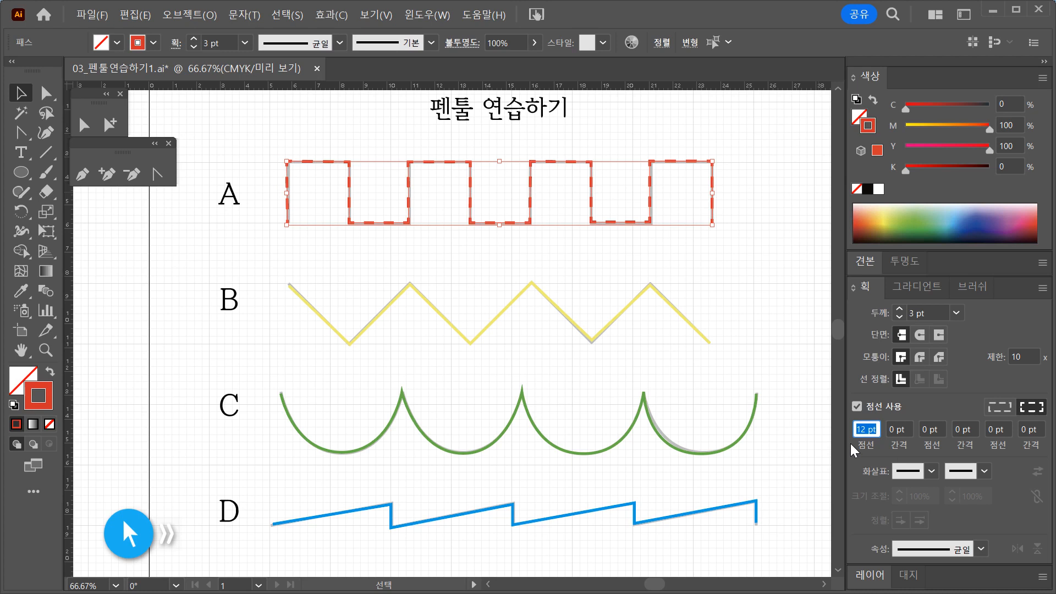
pyautogui.click(387, 266)
# Set the gap of pattern A's dashed stroke to 6 pt
pyautogui.hotkey('ctrl', 'space')
pyautogui.click(413, 243)
pyautogui.click(383, 307)
pyautogui.click(395, 305)
pyautogui.click(407, 298)
pyautogui.moveTo(395, 381); pyautogui.dragTo(394, 404)
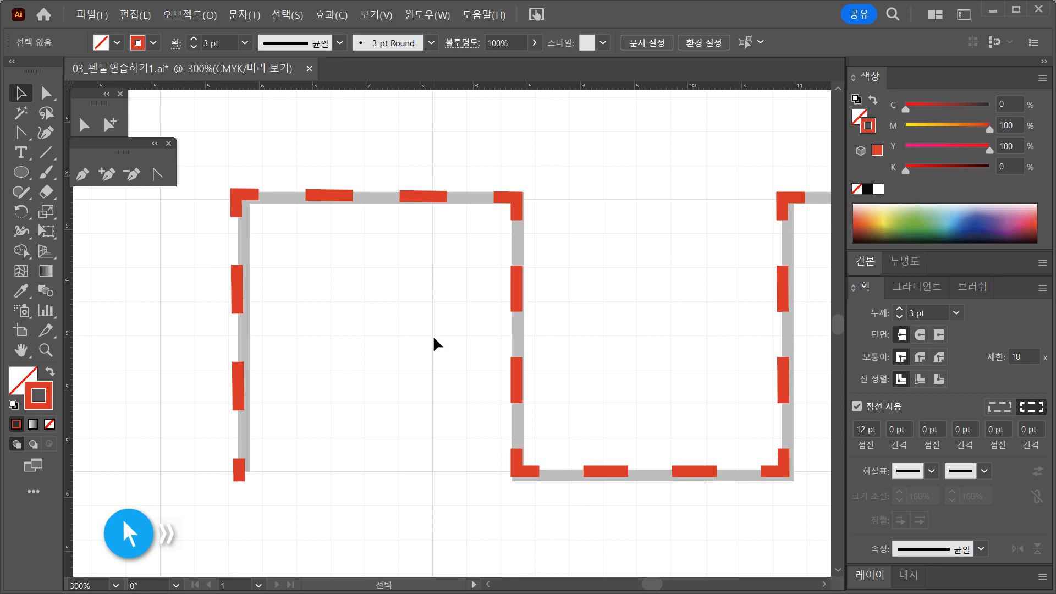
pyautogui.moveTo(355, 157); pyautogui.dragTo(428, 242)
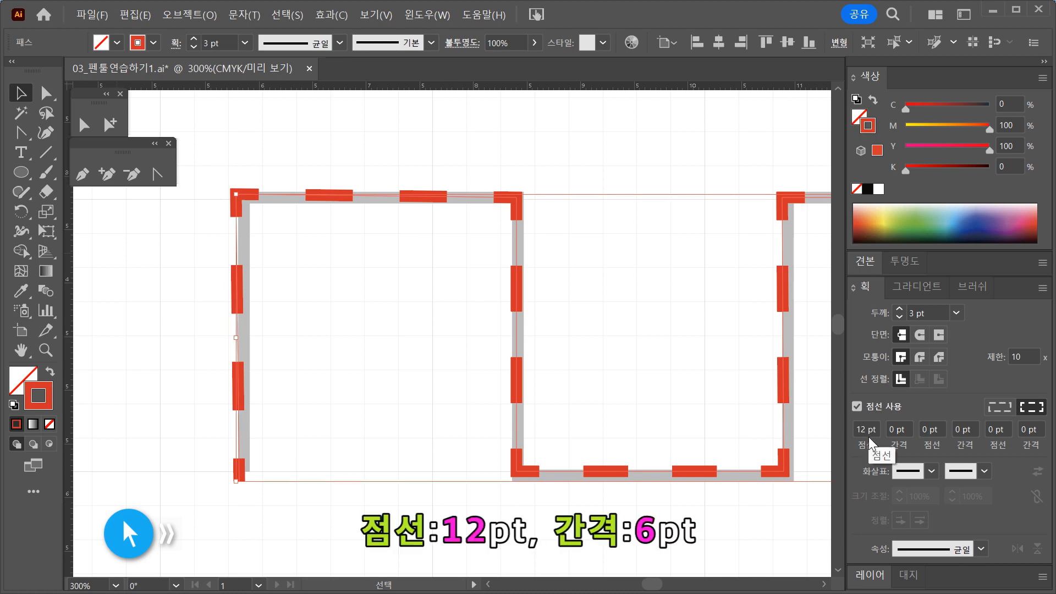
pyautogui.click(907, 430)
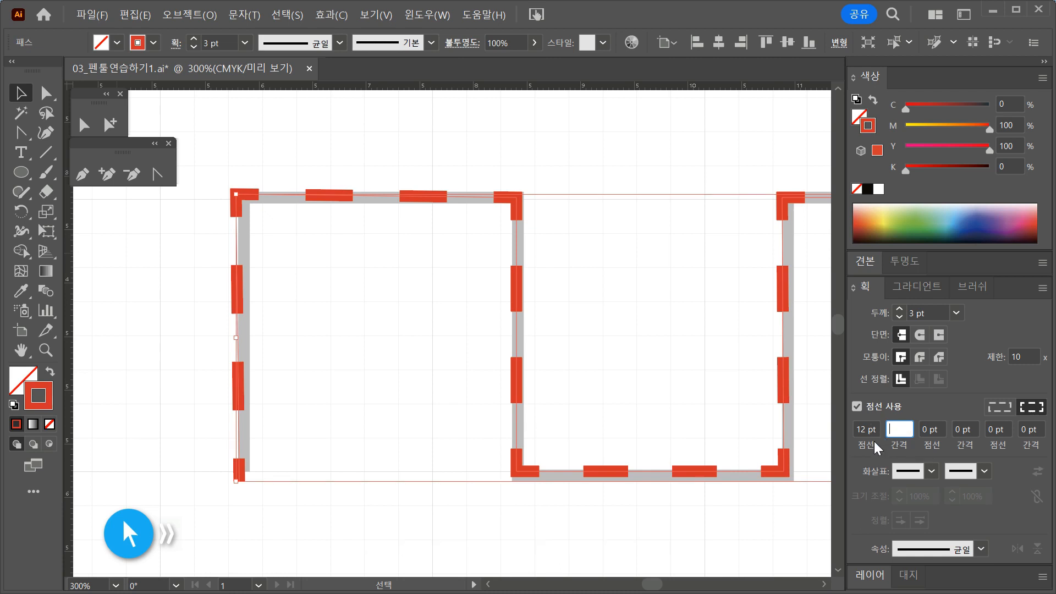
pyautogui.write('6')
pyautogui.press('Return')
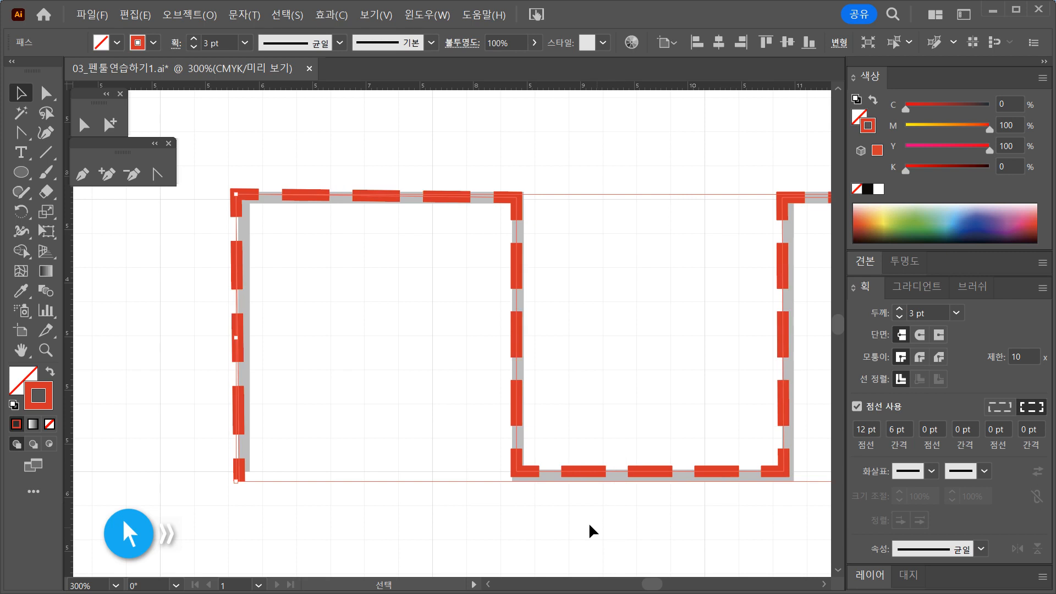
# Set pattern A's dashed stroke to preserve exact dash and gap lengths, and deselect the path
pyautogui.click(1000, 407)
pyautogui.click(265, 495)
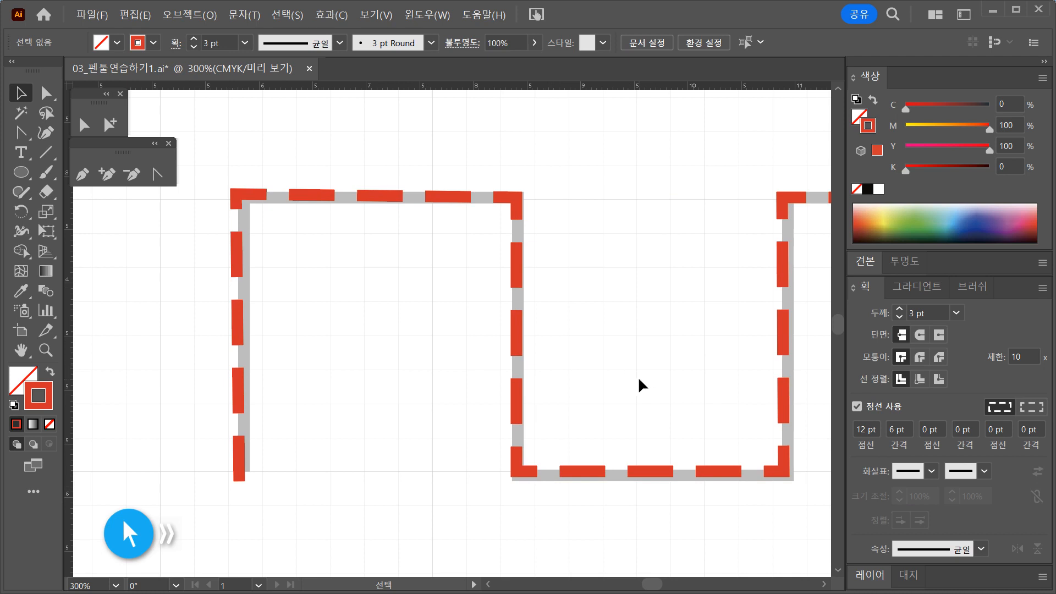
# Turn pattern A's dashed line off and back on, and deselect the path
pyautogui.hotkey('ctrl', 'a')
pyautogui.moveTo(601, 364); pyautogui.dragTo(514, 292)
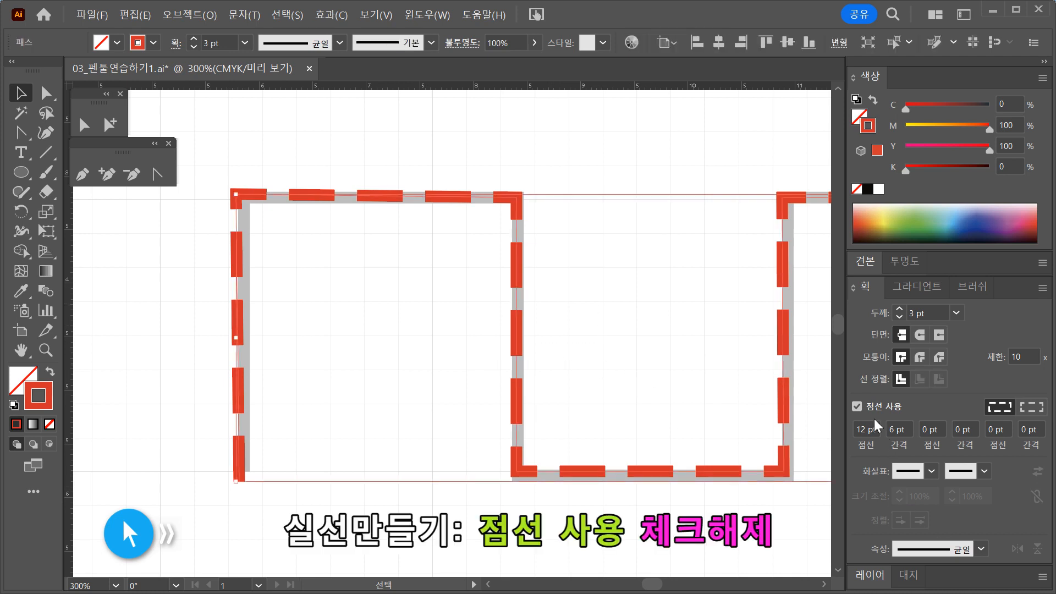
pyautogui.click(859, 408)
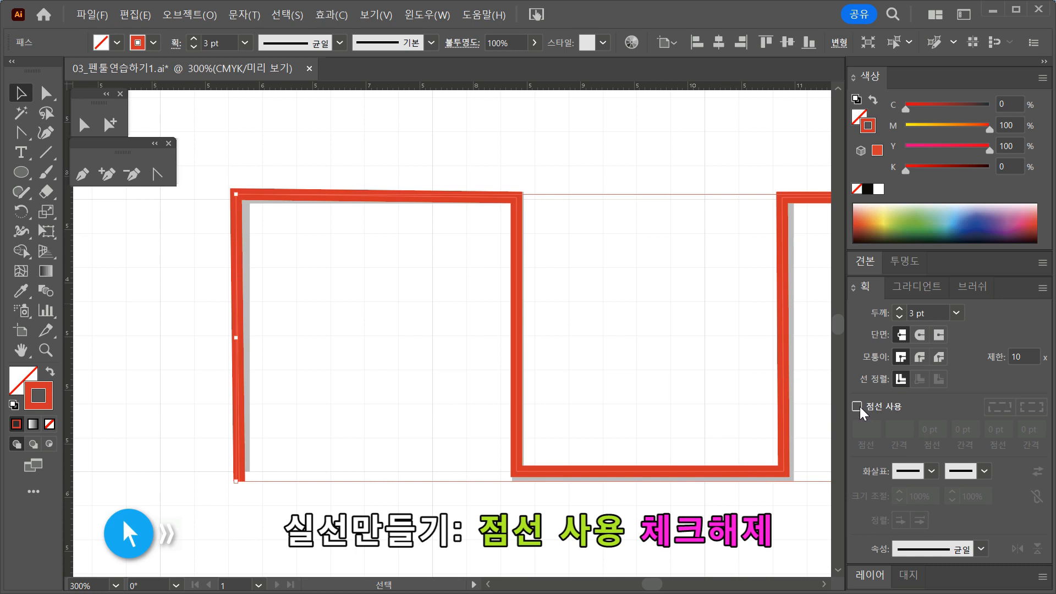
pyautogui.click(859, 407)
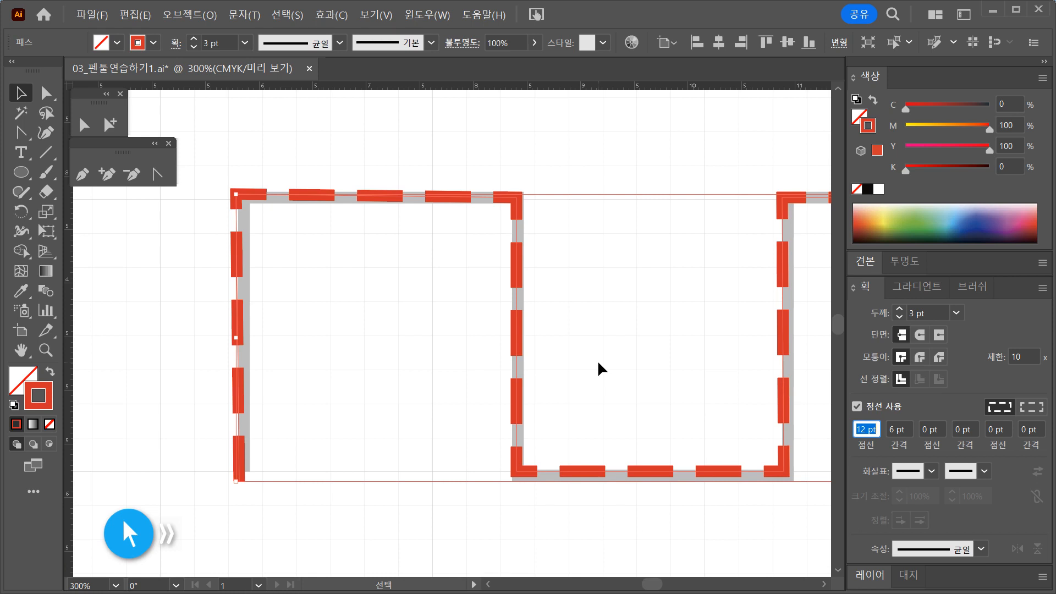
pyautogui.click(599, 369)
# Turn on the dashed line for pattern B with a second dash of 6 pt and a second gap of 3 pt
pyautogui.moveTo(587, 389); pyautogui.dragTo(600, 249)
pyautogui.scroll(-10, 593, 412)
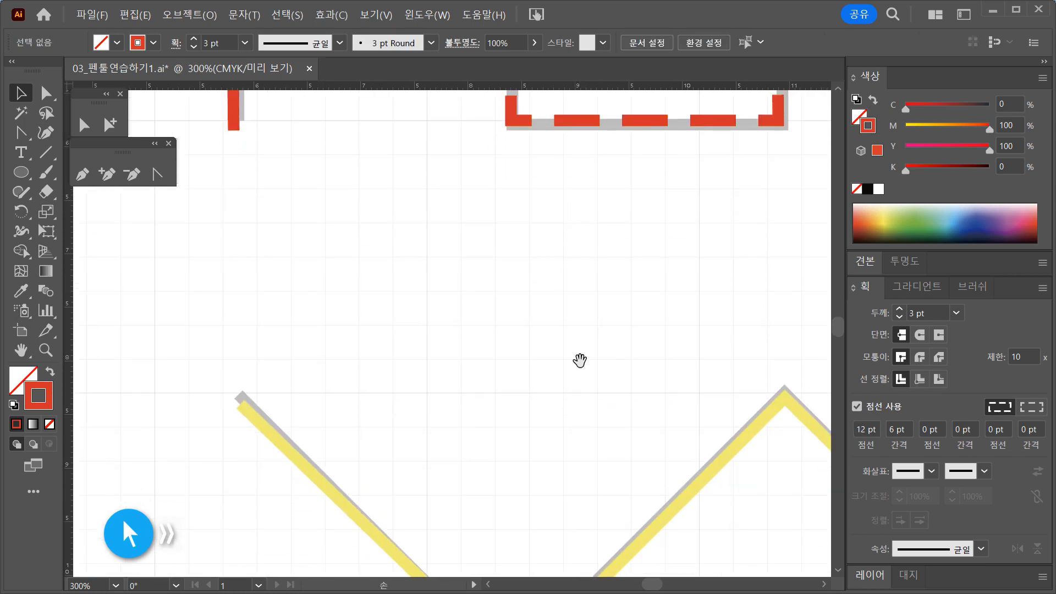
pyautogui.click(623, 345)
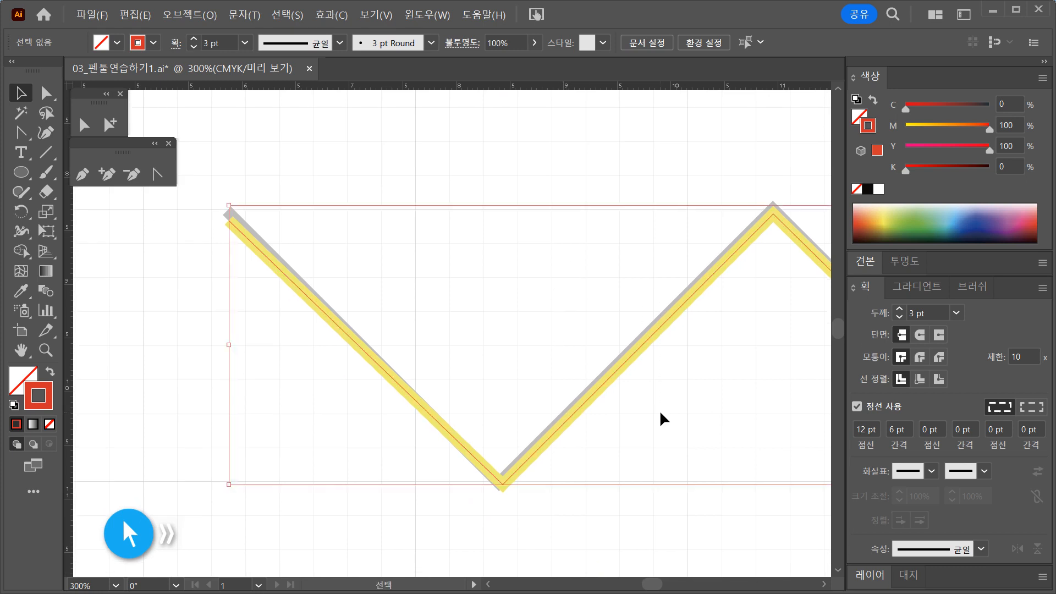
pyautogui.click(857, 407)
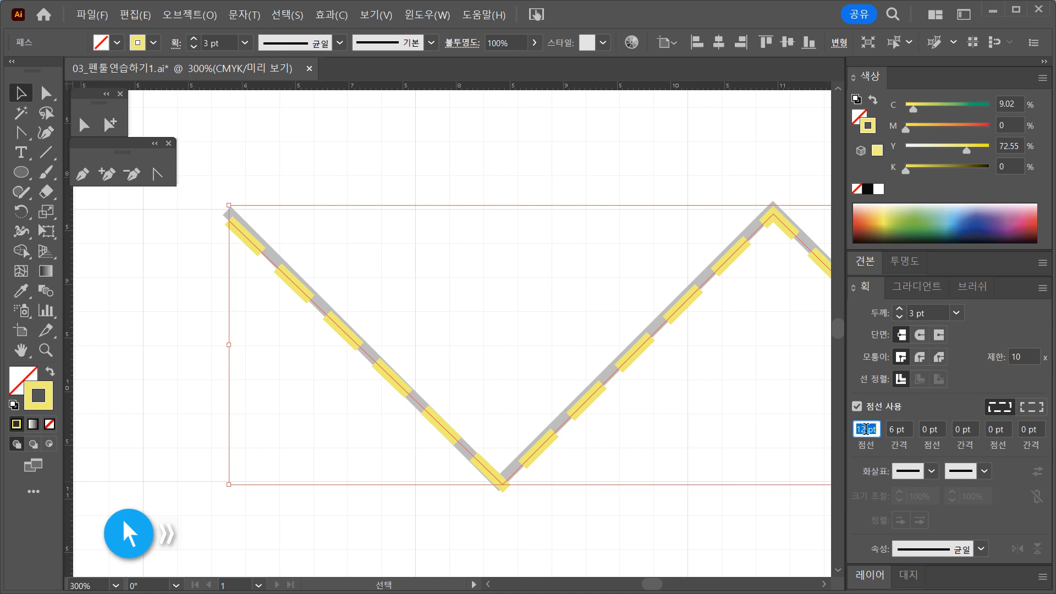
pyautogui.click(933, 429)
pyautogui.write('6')
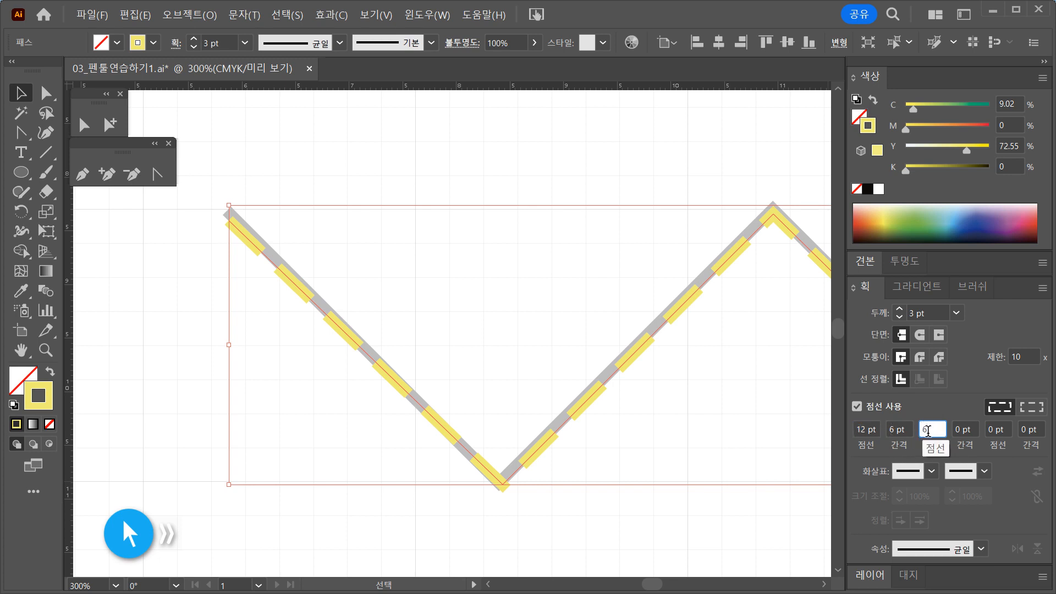
pyautogui.click(975, 429)
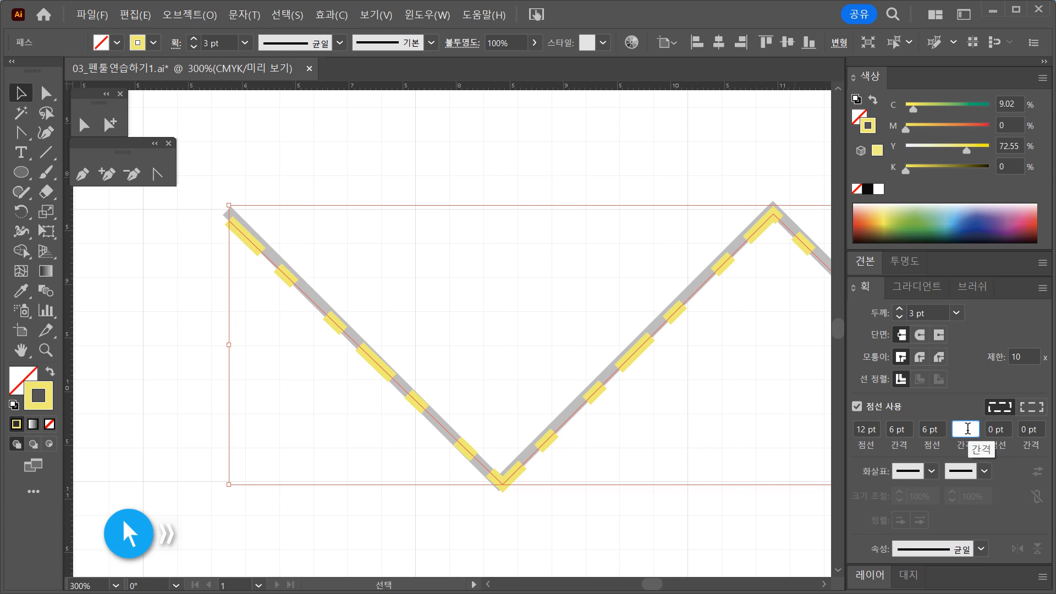
pyautogui.write('3')
pyautogui.press('Return')
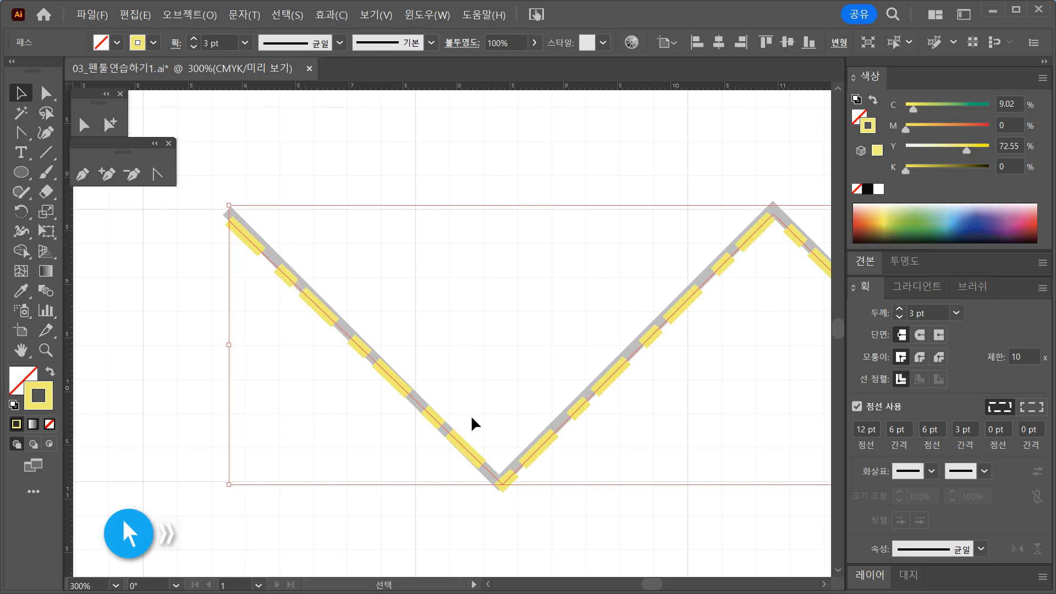
# Set the second gap of pattern B's dashed stroke to 6 pt and deselect the path
pyautogui.click(966, 430)
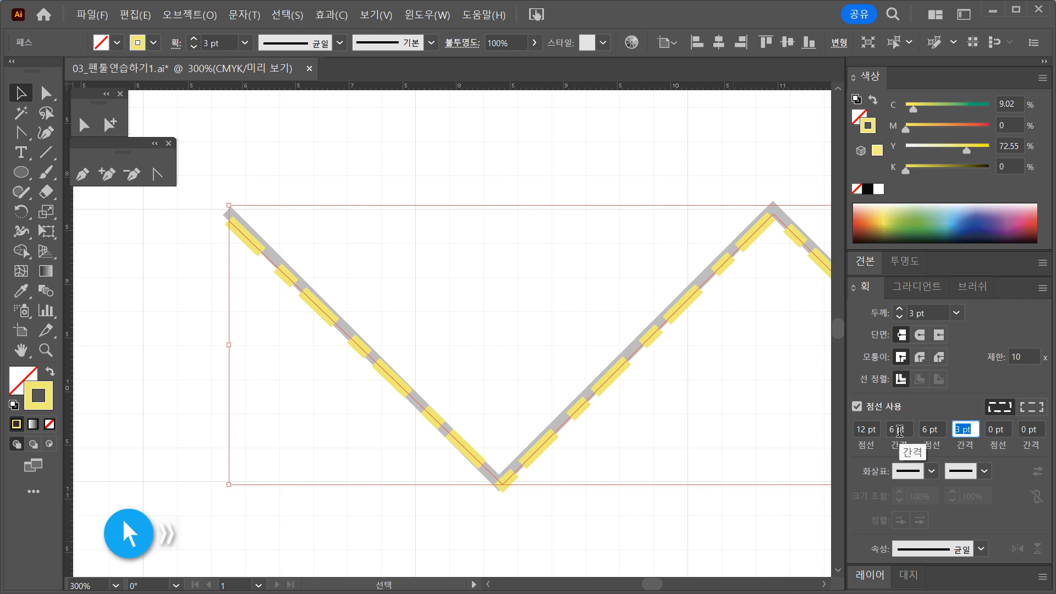
pyautogui.write('6')
pyautogui.press('Return')
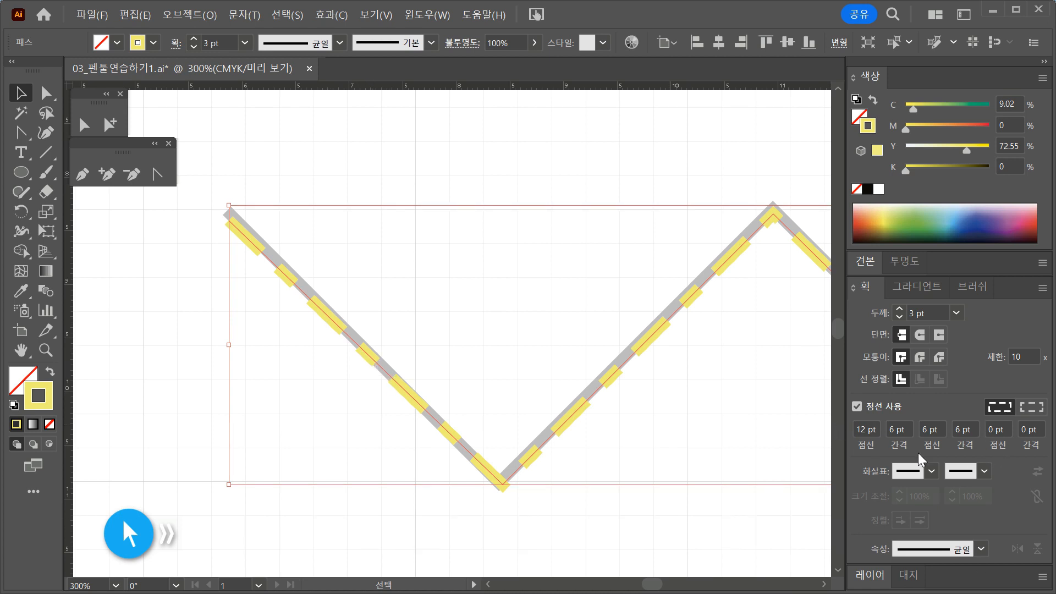
pyautogui.click(705, 525)
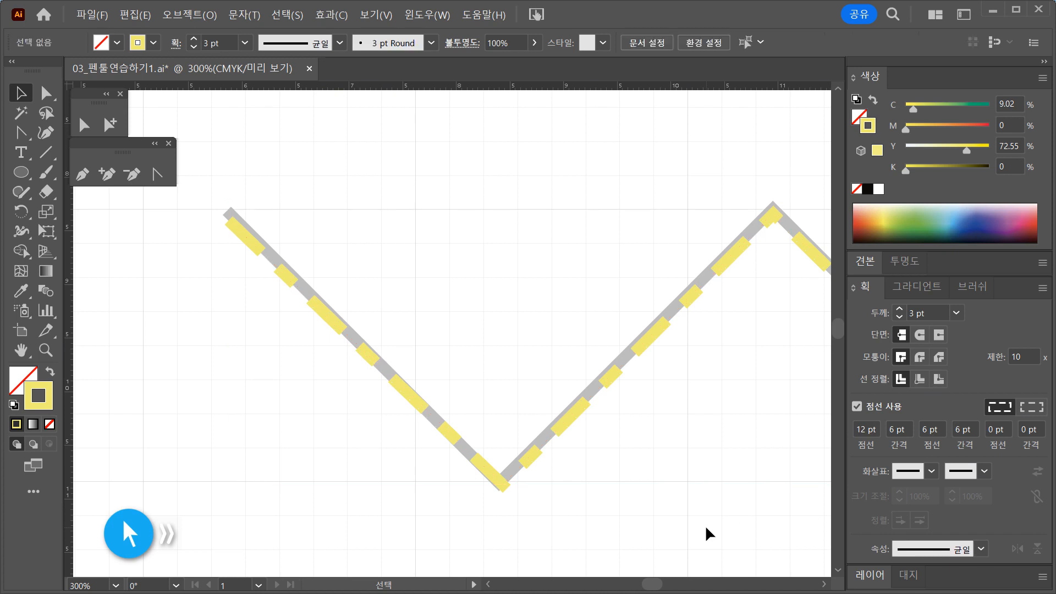
# Turn on the dashed line option for pattern D's blue stroke
pyautogui.keyDown('ctrl'); pyautogui.keyDown('alt'); pyautogui.click(550, 457); pyautogui.keyUp('alt'); pyautogui.keyUp('ctrl')
pyautogui.keyDown('ctrl'); pyautogui.keyDown('alt'); pyautogui.click(551, 457); pyautogui.keyUp('alt'); pyautogui.keyUp('ctrl')
pyautogui.keyDown('ctrl'); pyautogui.keyDown('alt'); pyautogui.click(551, 457); pyautogui.keyUp('alt'); pyautogui.keyUp('ctrl')
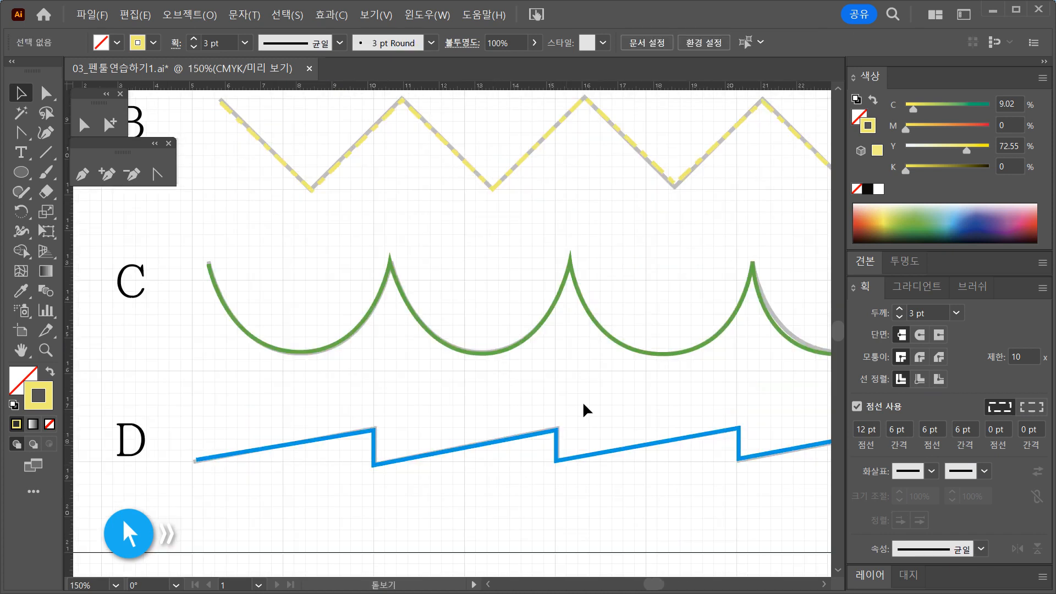
pyautogui.keyDown('ctrl'); pyautogui.keyDown('alt'); pyautogui.click(544, 381); pyautogui.keyUp('alt'); pyautogui.keyUp('ctrl')
pyautogui.moveTo(289, 407); pyautogui.dragTo(292, 437)
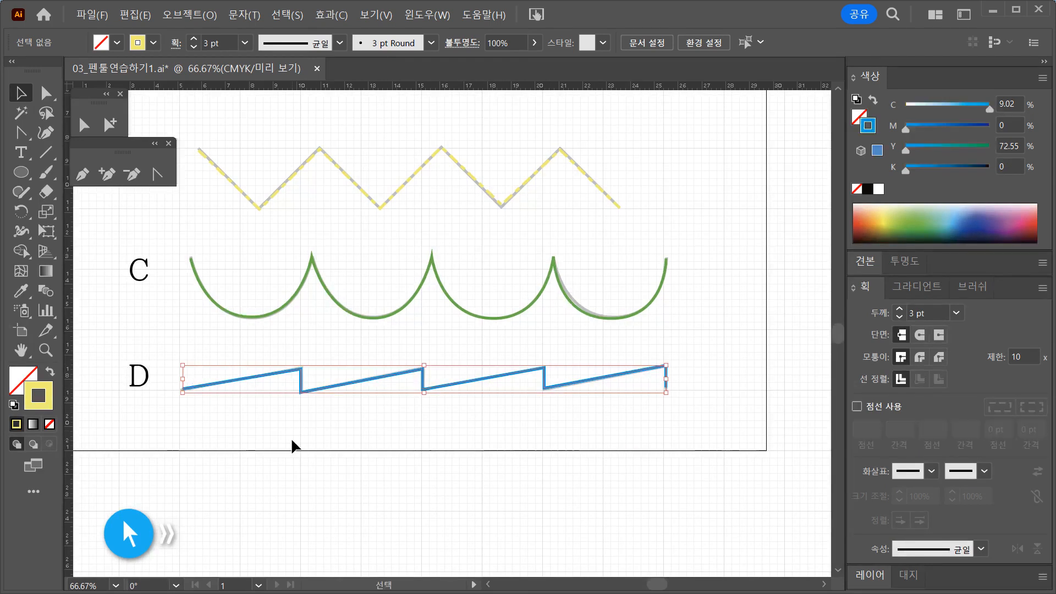
pyautogui.click(860, 407)
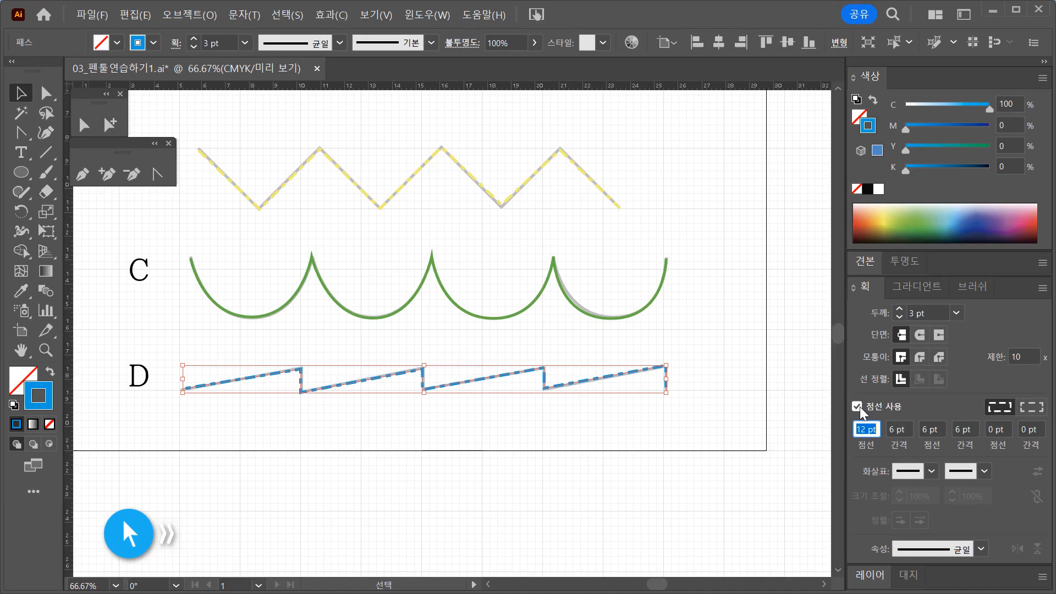
pyautogui.click(860, 407)
pyautogui.click(860, 407)
# Clear the second gap value of pattern D's dashed stroke and deselect the path
pyautogui.click(974, 430)
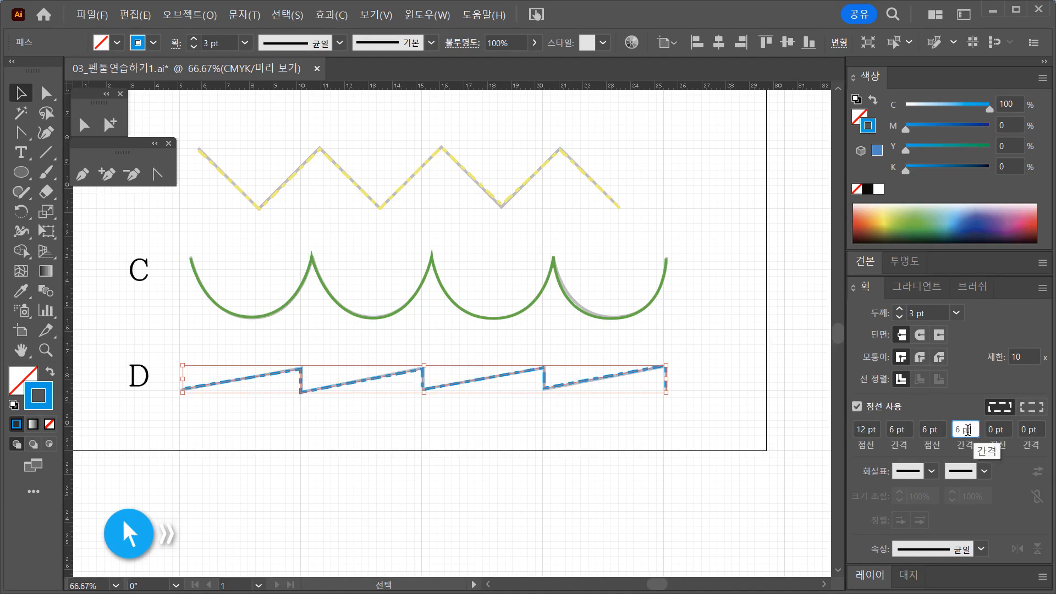
pyautogui.press('BackSpace')
pyautogui.click(940, 431)
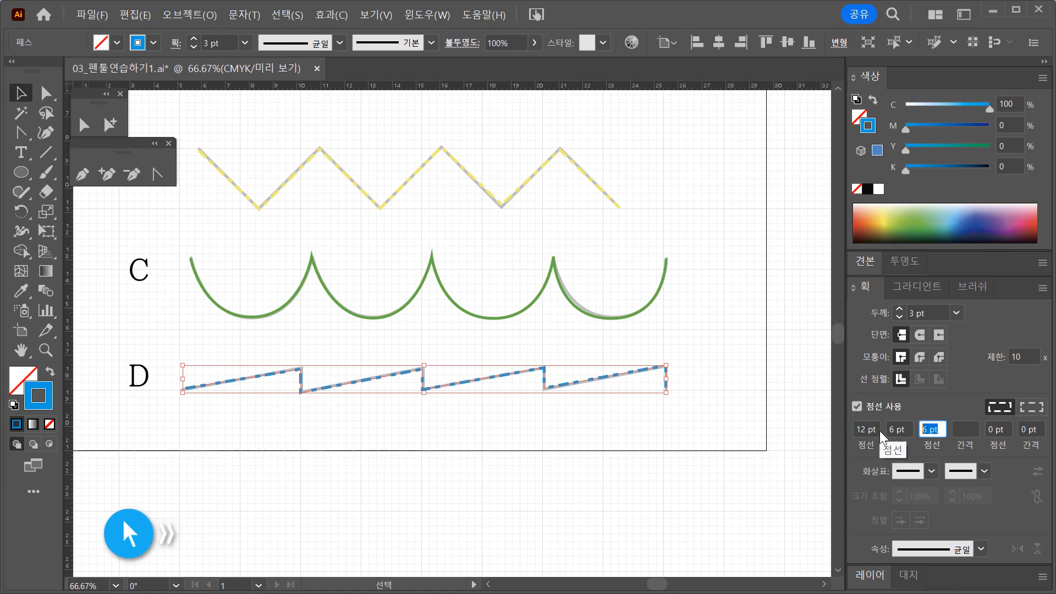
pyautogui.click(546, 496)
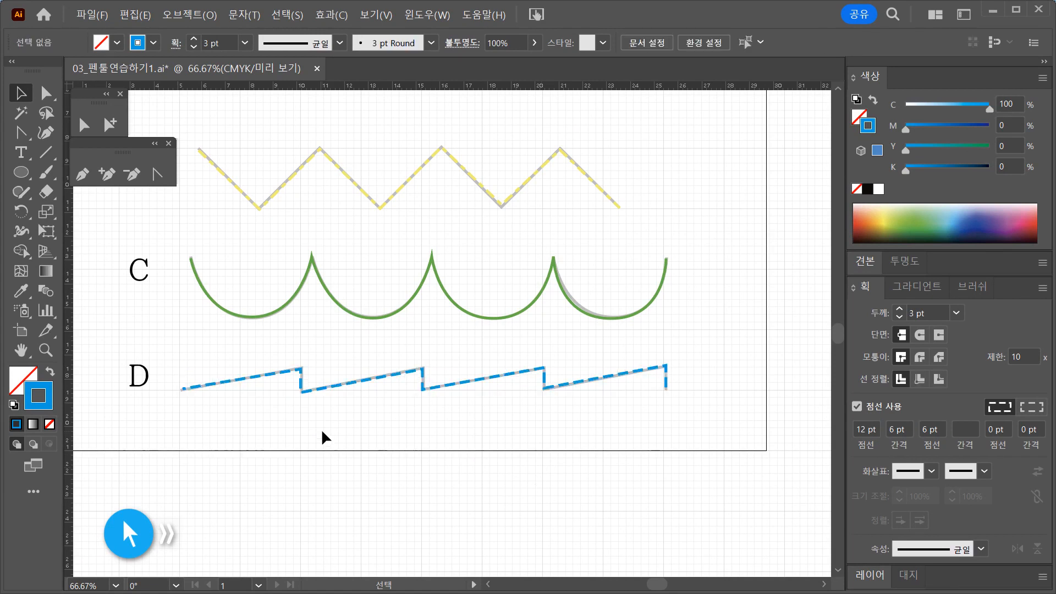
# Clear the second dash and first gap of pattern D's stroke, keeping only the 12 pt dash, and deselect the path
pyautogui.scroll(2, 405, 397)
pyautogui.scroll(4, 417, 450)
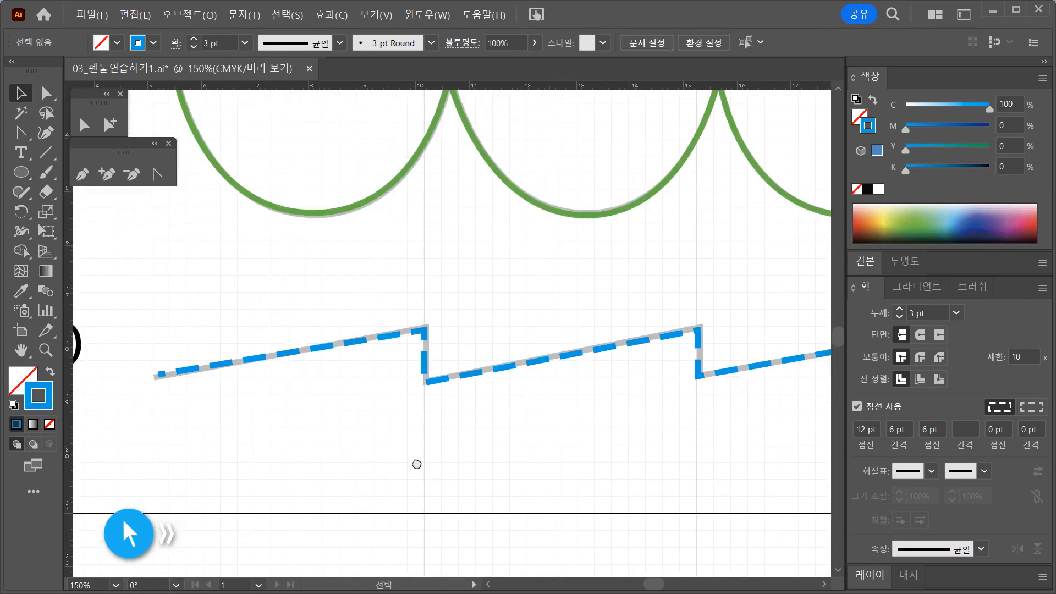
pyautogui.moveTo(350, 380); pyautogui.dragTo(460, 464)
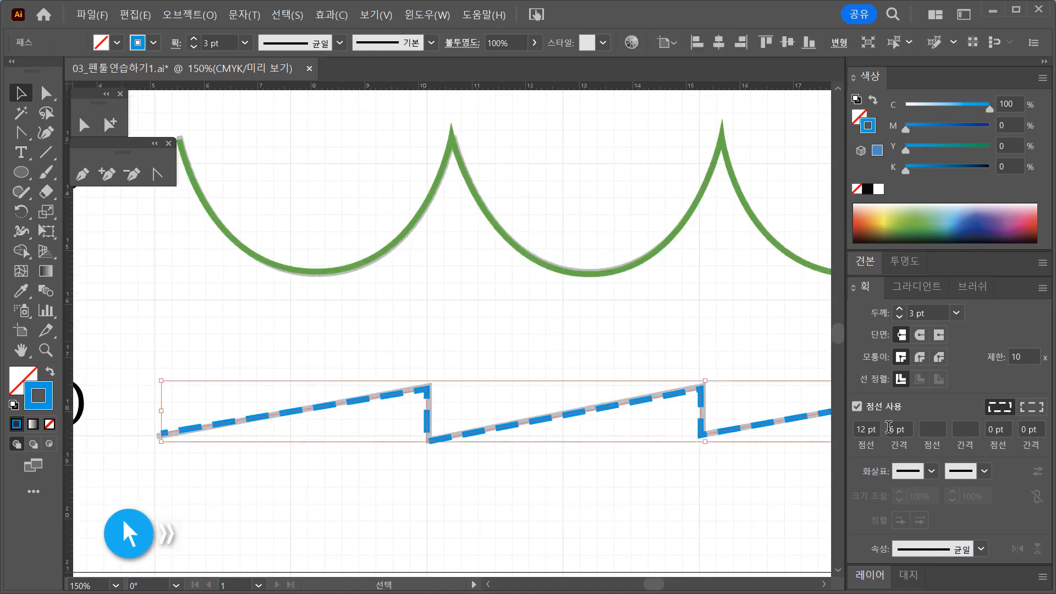
pyautogui.click(896, 430)
pyautogui.press('BackSpace')
pyautogui.press('Return')
pyautogui.click(623, 542)
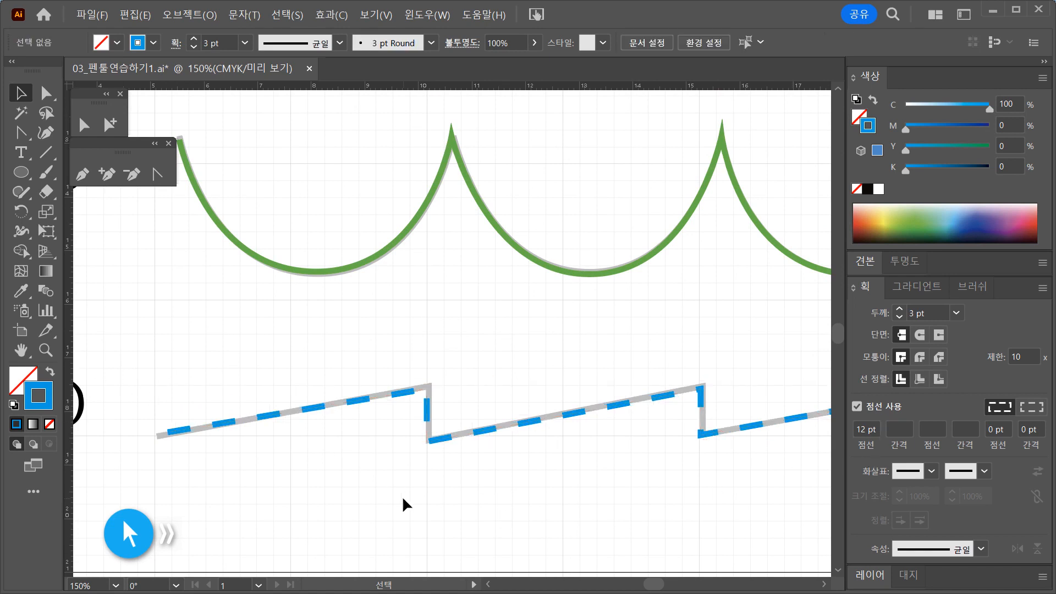
# Switch pattern D's dashes between exact lengths and corner alignment to compare the two options
pyautogui.keyDown('ctrl'); pyautogui.click(325, 474); pyautogui.keyUp('ctrl')
pyautogui.keyDown('ctrl'); pyautogui.click(354, 387); pyautogui.keyUp('ctrl')
pyautogui.moveTo(415, 342); pyautogui.dragTo(341, 467)
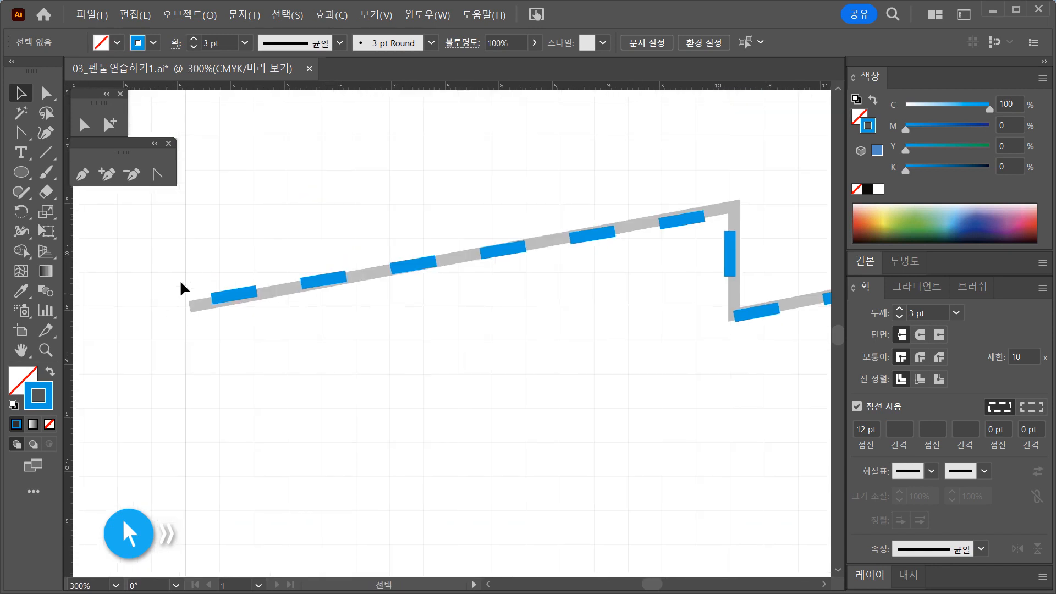
pyautogui.moveTo(303, 264); pyautogui.dragTo(251, 322)
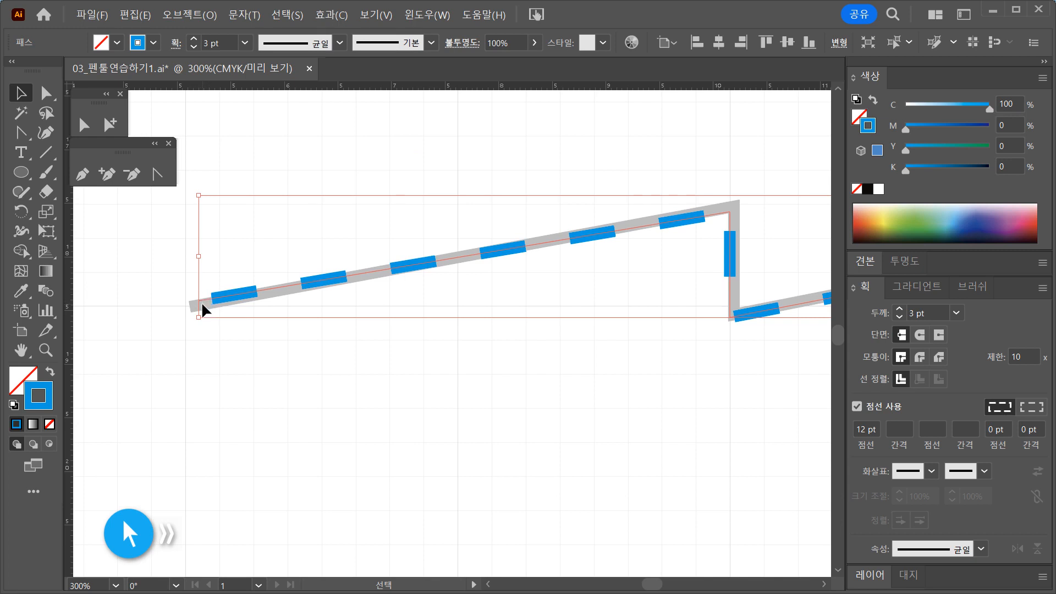
pyautogui.click(1005, 412)
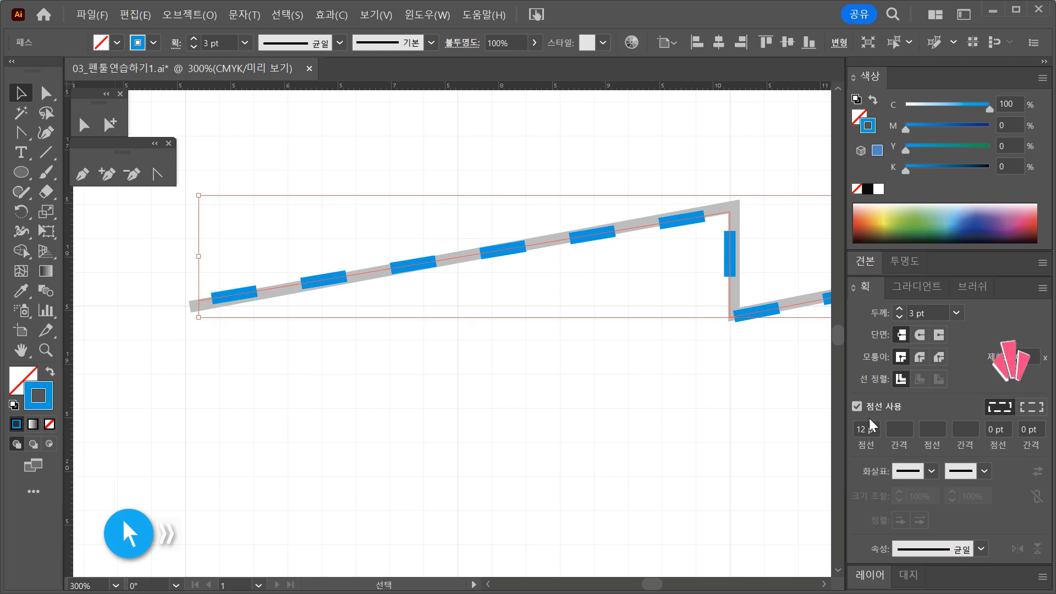
pyautogui.click(1033, 413)
pyautogui.click(1001, 408)
pyautogui.click(1031, 408)
pyautogui.click(999, 410)
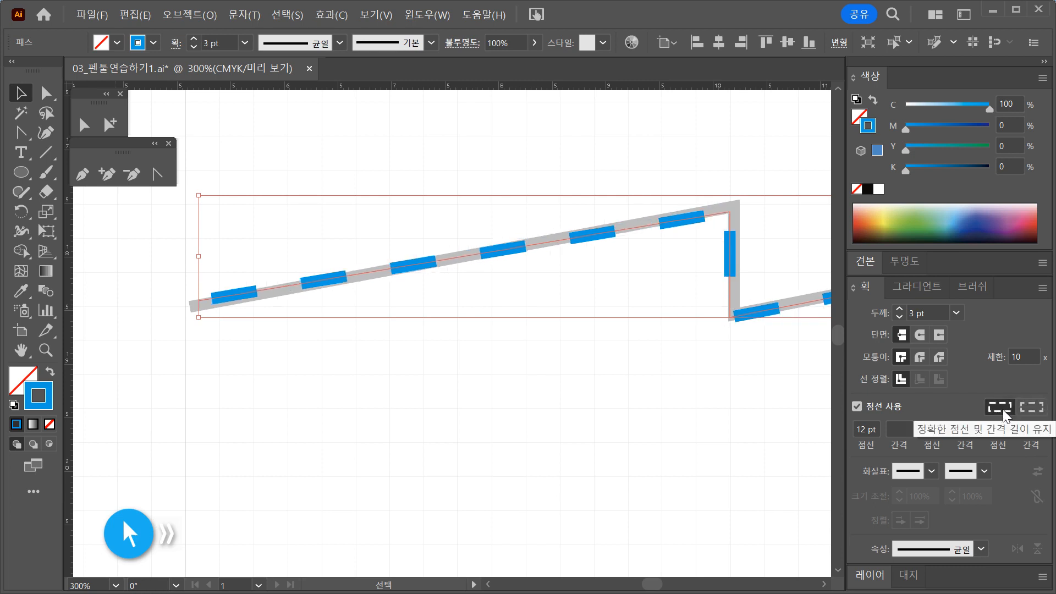
# Align pattern D's dashes to the corners and path ends, and deselect the path
pyautogui.click(1032, 408)
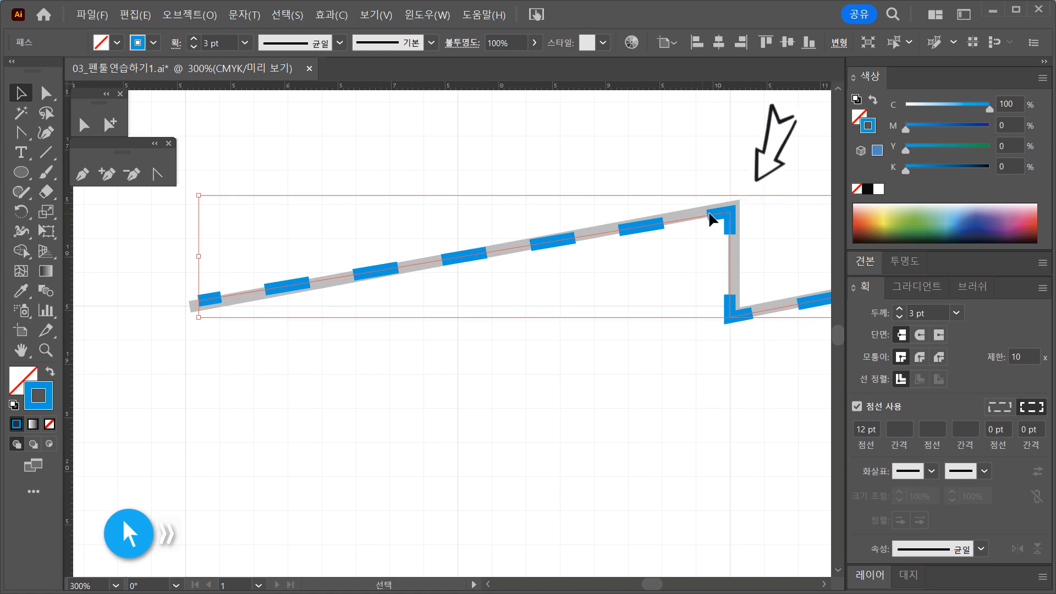
pyautogui.click(1002, 408)
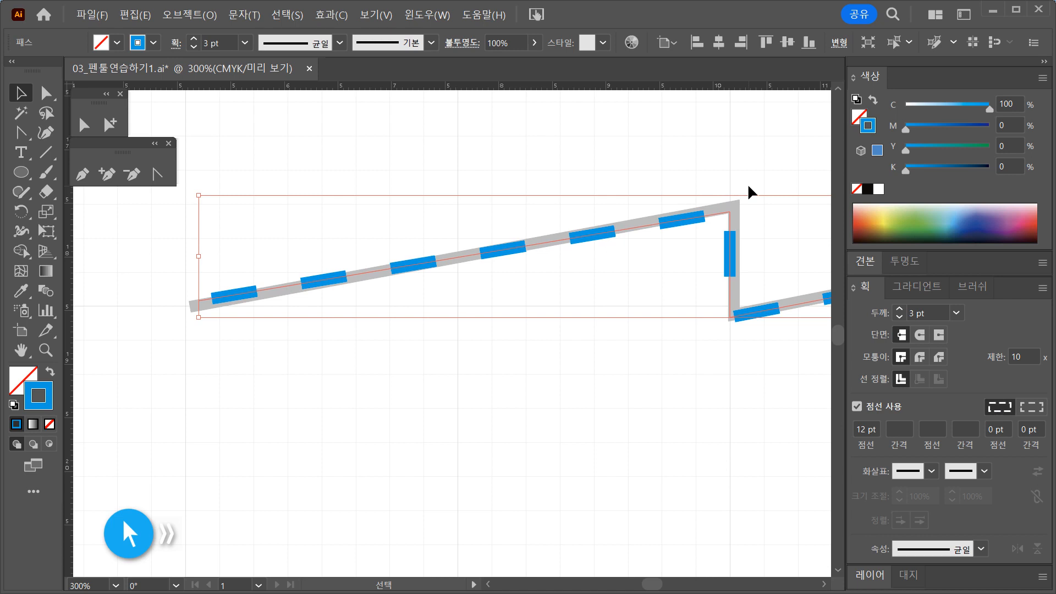
pyautogui.click(1032, 407)
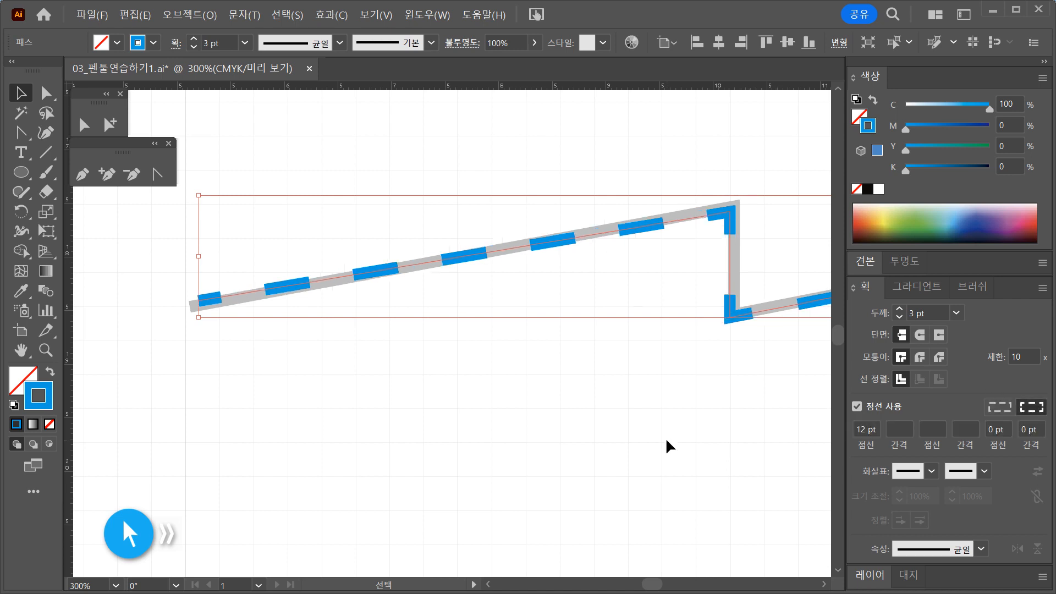
pyautogui.click(714, 434)
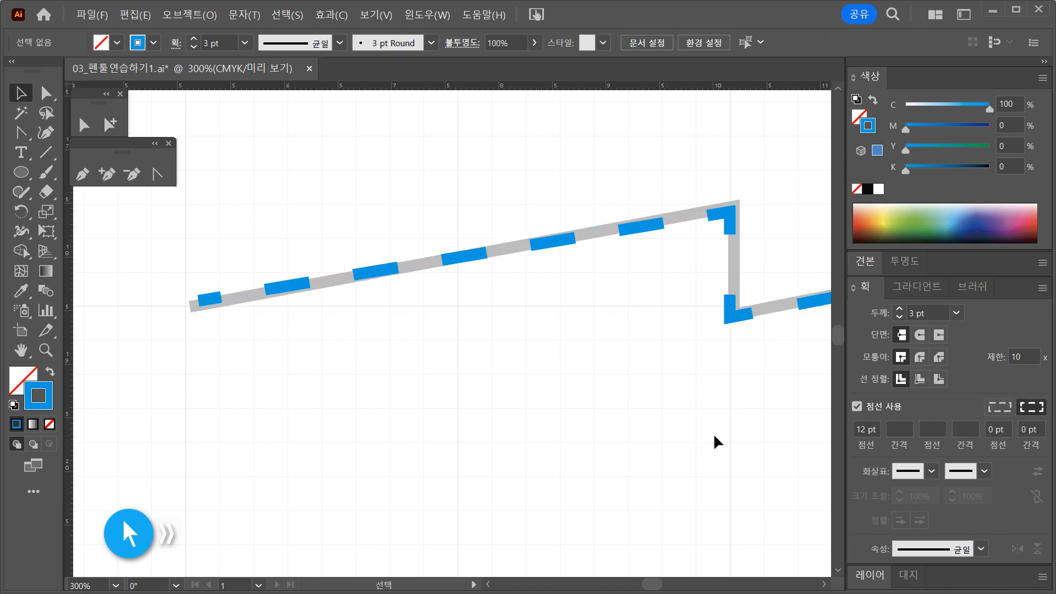
# Draw an open two-segment path with a sharp corner above the start of pattern C with the Pen tool, and turn off its dashed line
pyautogui.hotkey('ctrl', '1')
pyautogui.keyDown('ctrl'); pyautogui.click(595, 433); pyautogui.keyUp('ctrl')
pyautogui.moveTo(564, 337); pyautogui.dragTo(671, 457)
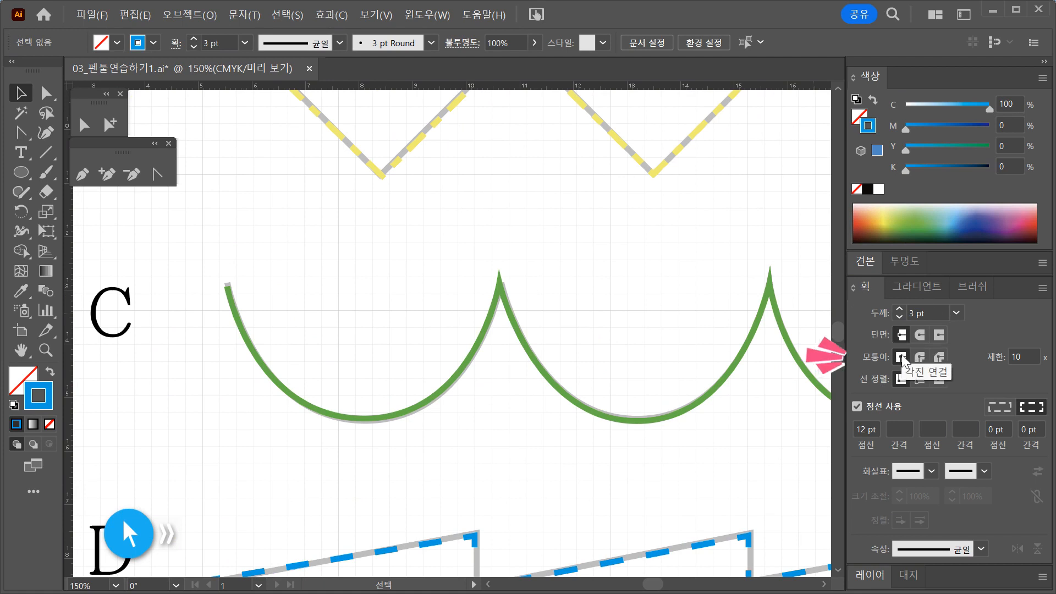
pyautogui.moveTo(518, 438); pyautogui.dragTo(554, 479)
pyautogui.click(82, 174)
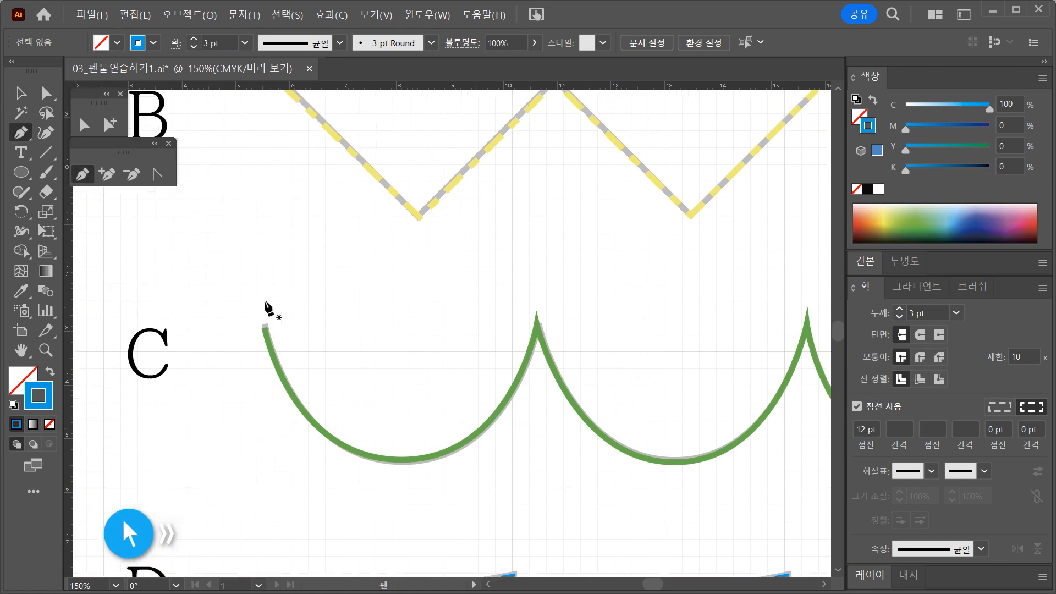
pyautogui.click(183, 262)
pyautogui.click(324, 208)
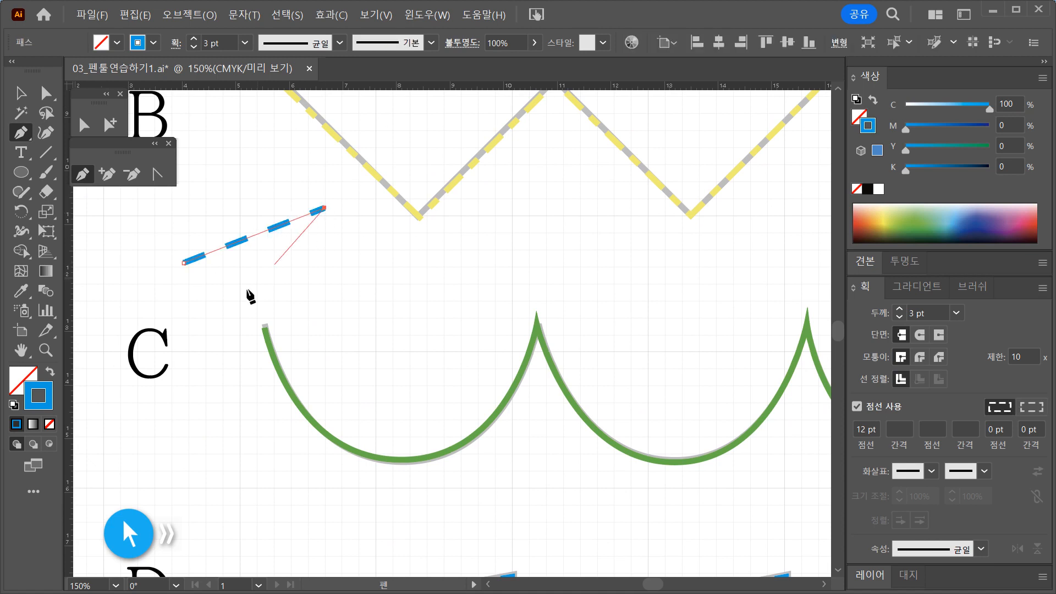
pyautogui.click(210, 311)
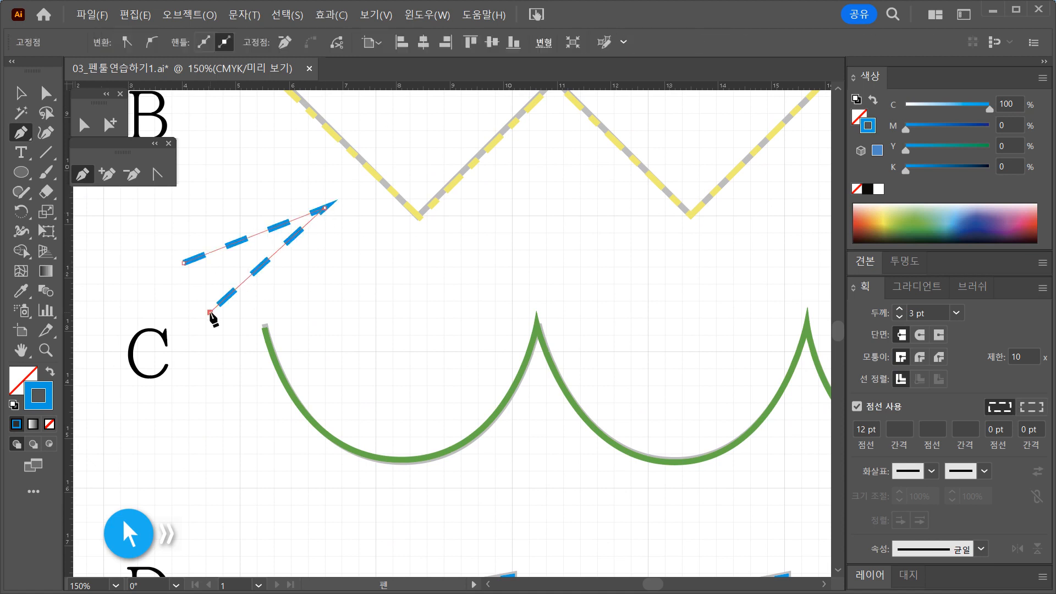
pyautogui.click(857, 407)
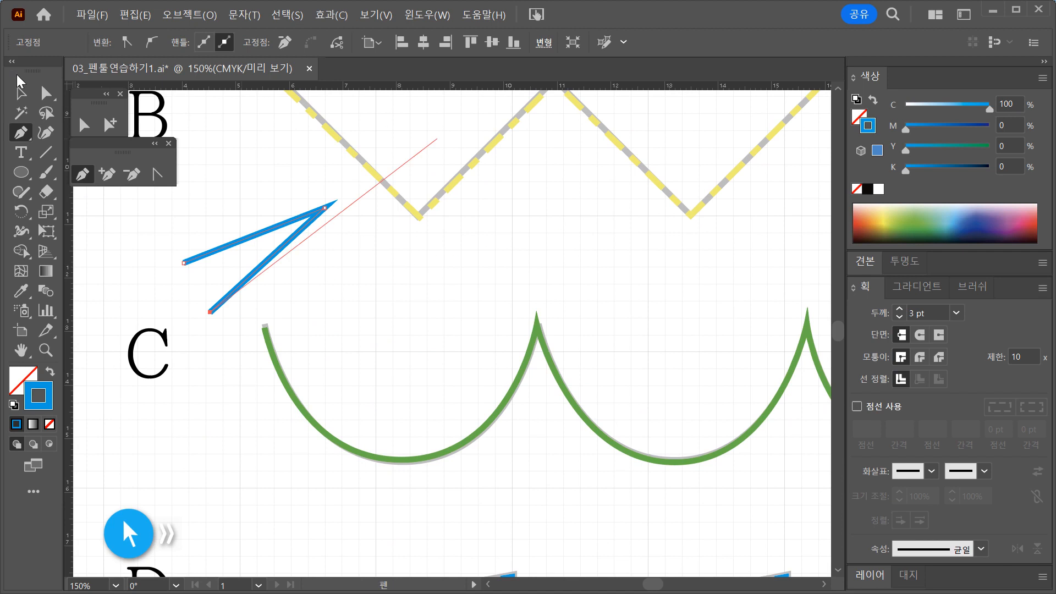
# Set the new angled path's stroke weight to 10 pt and place a copy of it to its right
pyautogui.press('v')
pyautogui.click(509, 260)
pyautogui.click(276, 225)
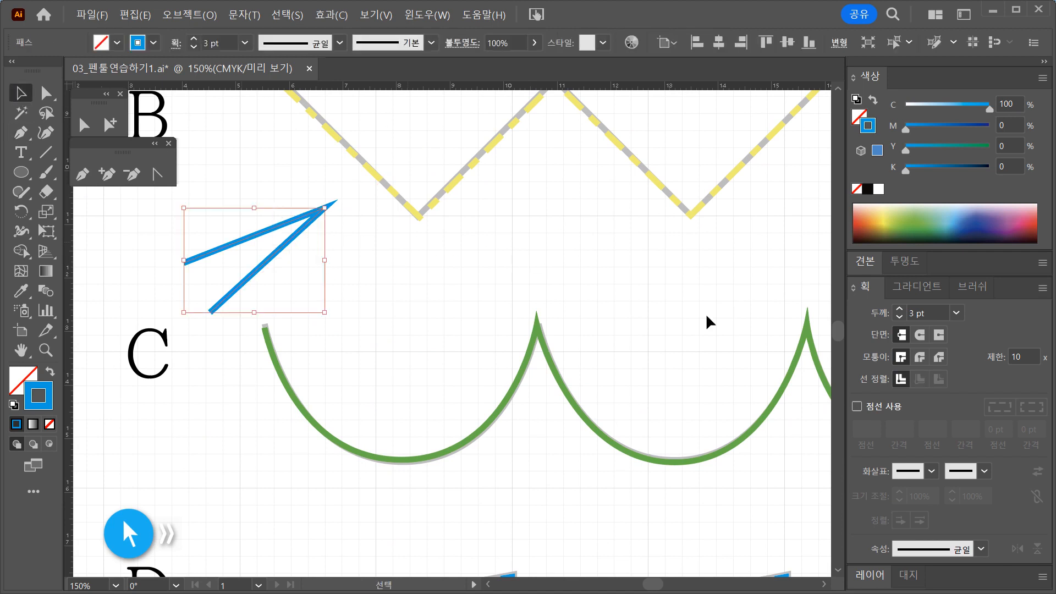
pyautogui.click(959, 315)
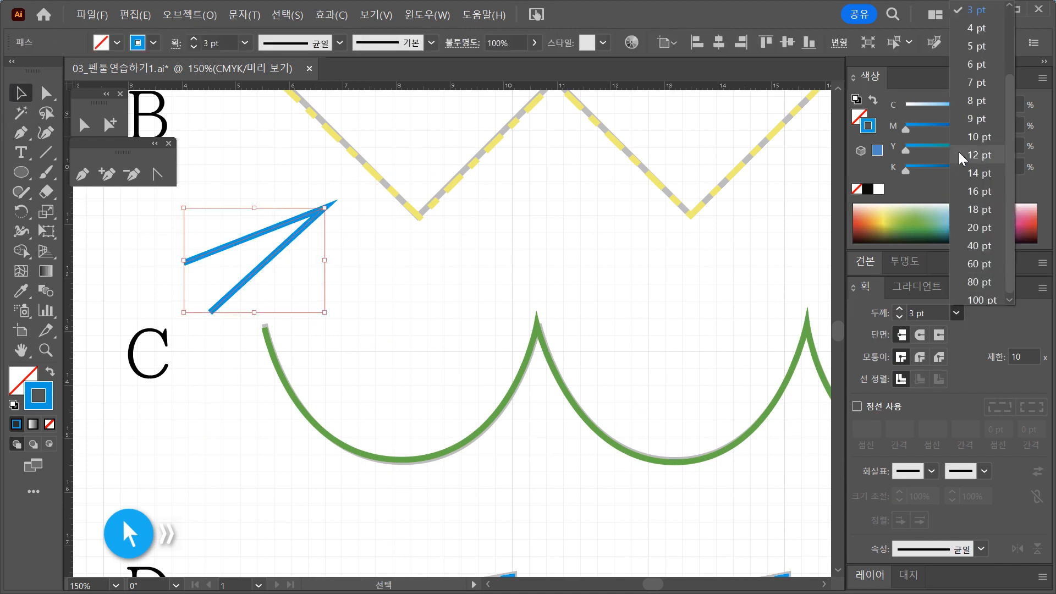
pyautogui.click(979, 137)
pyautogui.click(337, 277)
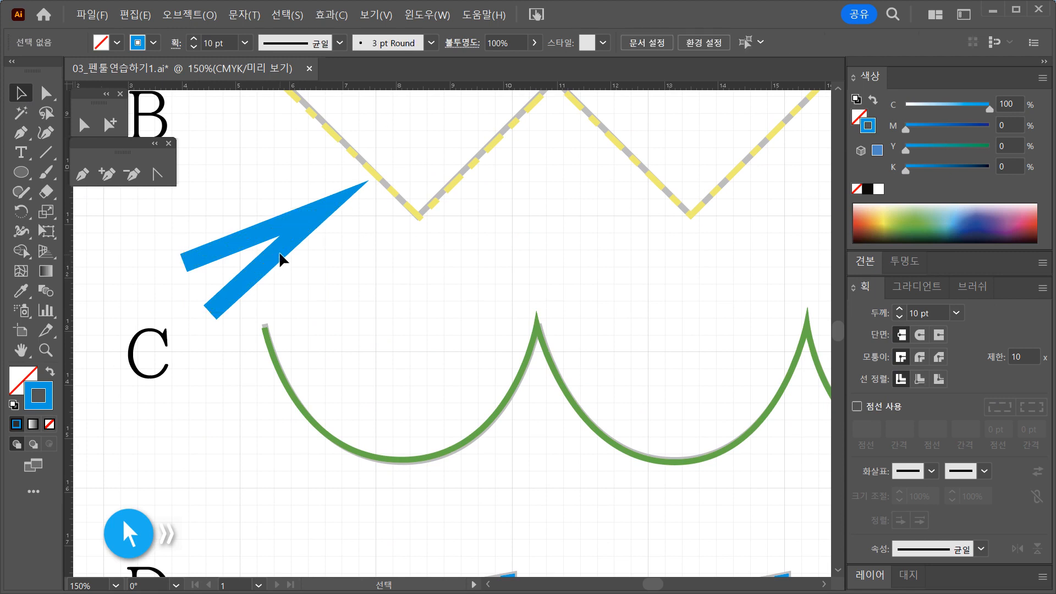
pyautogui.moveTo(279, 252); pyautogui.dragTo(481, 263)
pyautogui.click(621, 297)
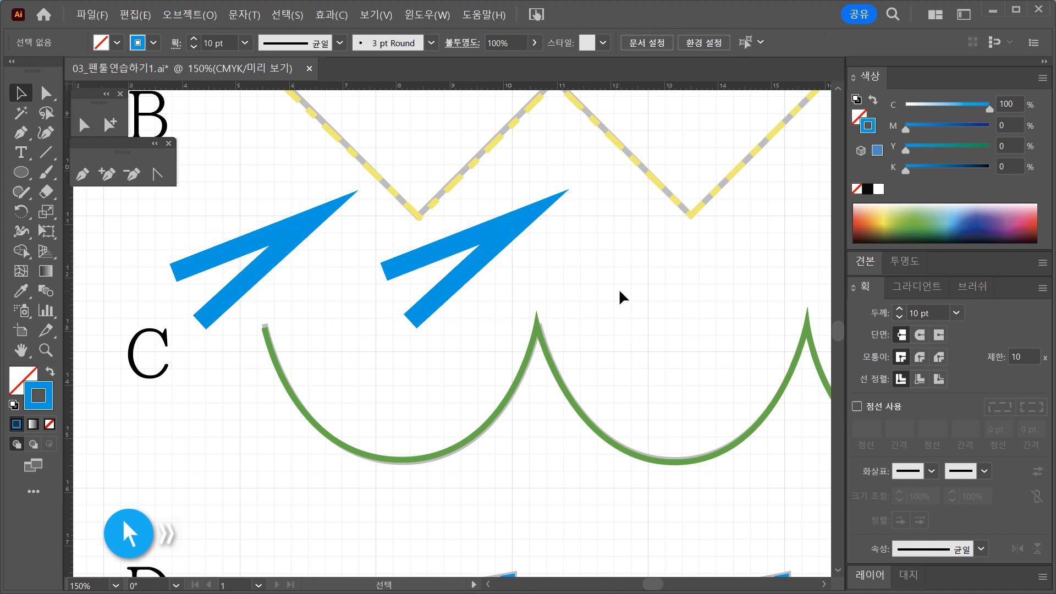
# Examine the stroke corner join settings of the original angled path and of pattern C
pyautogui.moveTo(590, 278); pyautogui.dragTo(679, 300)
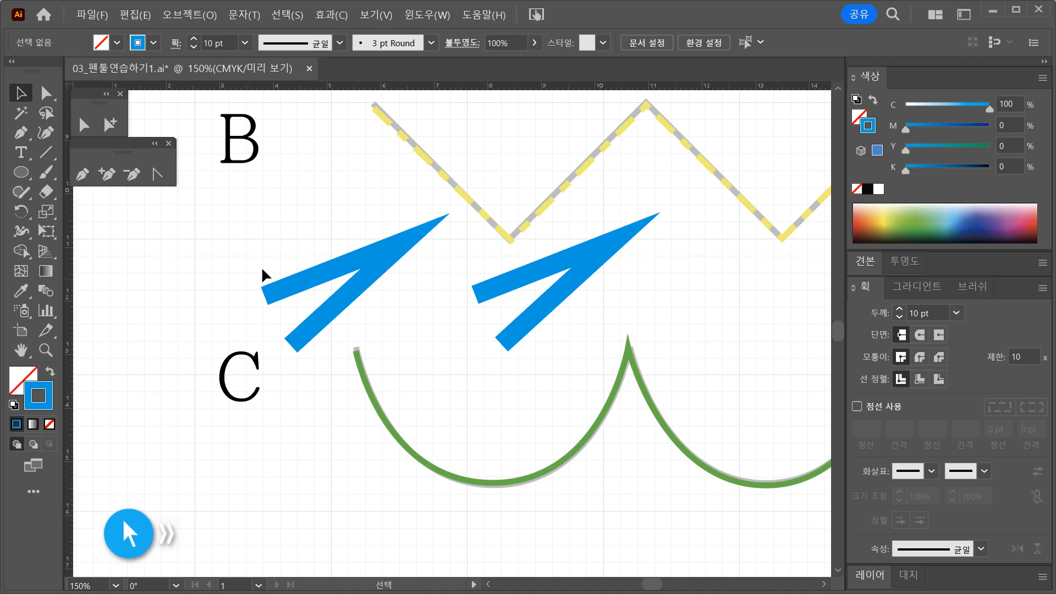
pyautogui.moveTo(389, 283); pyautogui.dragTo(391, 302)
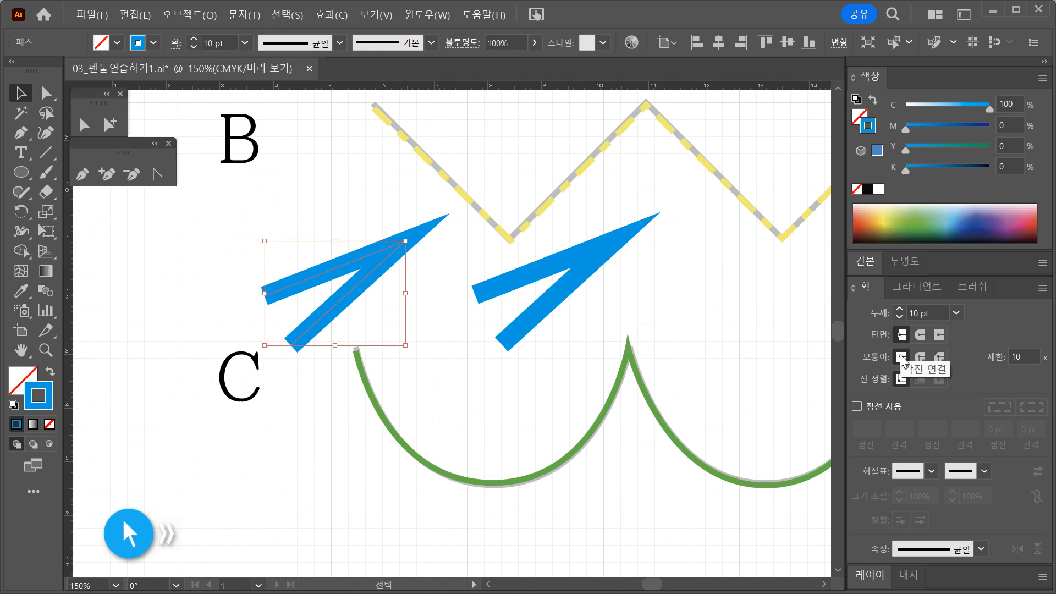
pyautogui.click(685, 358)
pyautogui.moveTo(530, 433); pyautogui.dragTo(598, 510)
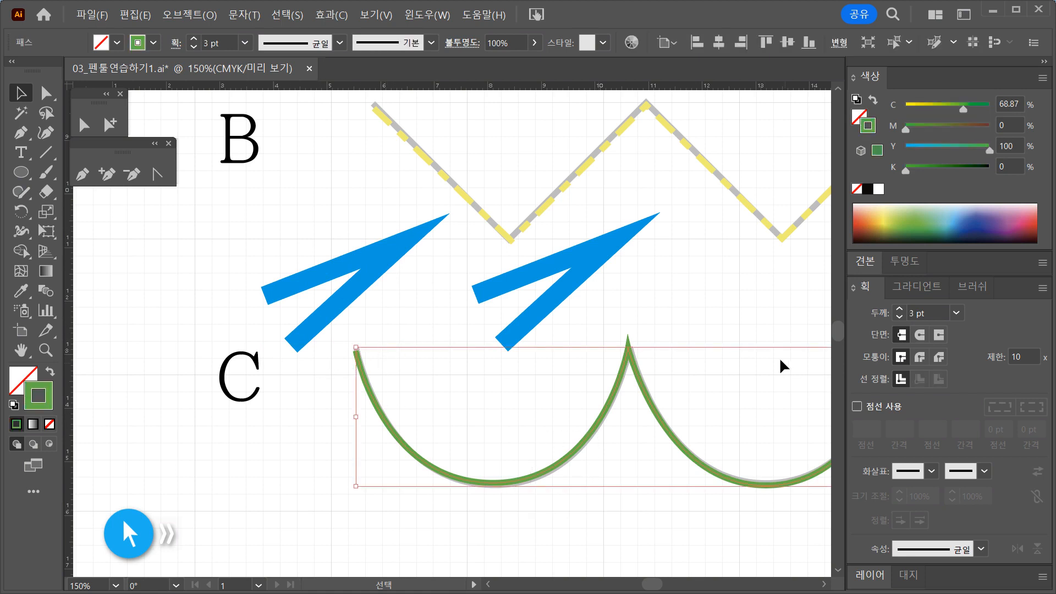
pyautogui.click(686, 380)
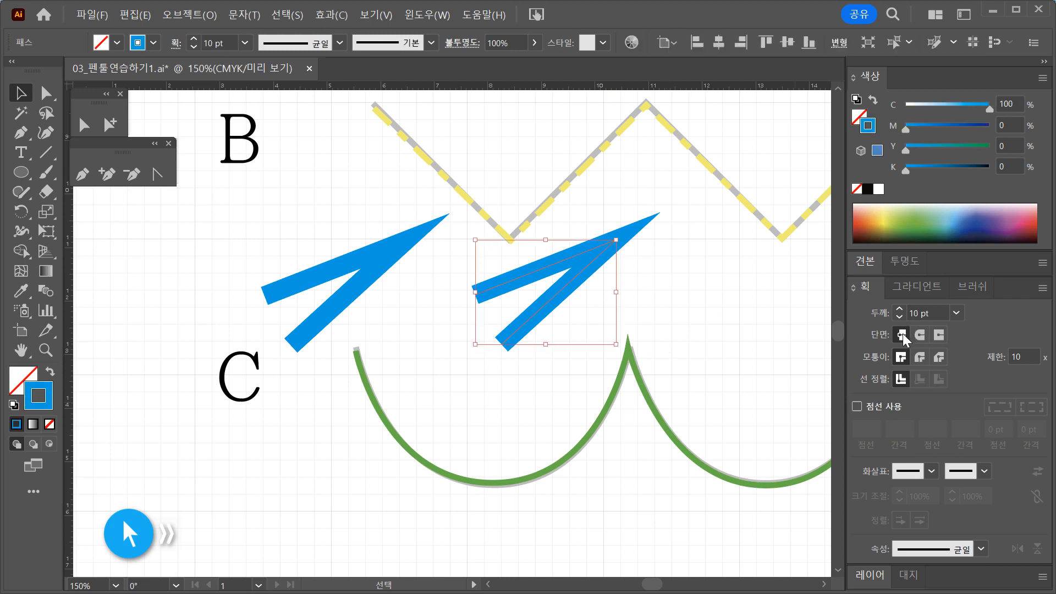
# Give the copied angled path round caps and a round join, comparing it with the miter join, and deselect it
pyautogui.click(922, 335)
pyautogui.click(920, 358)
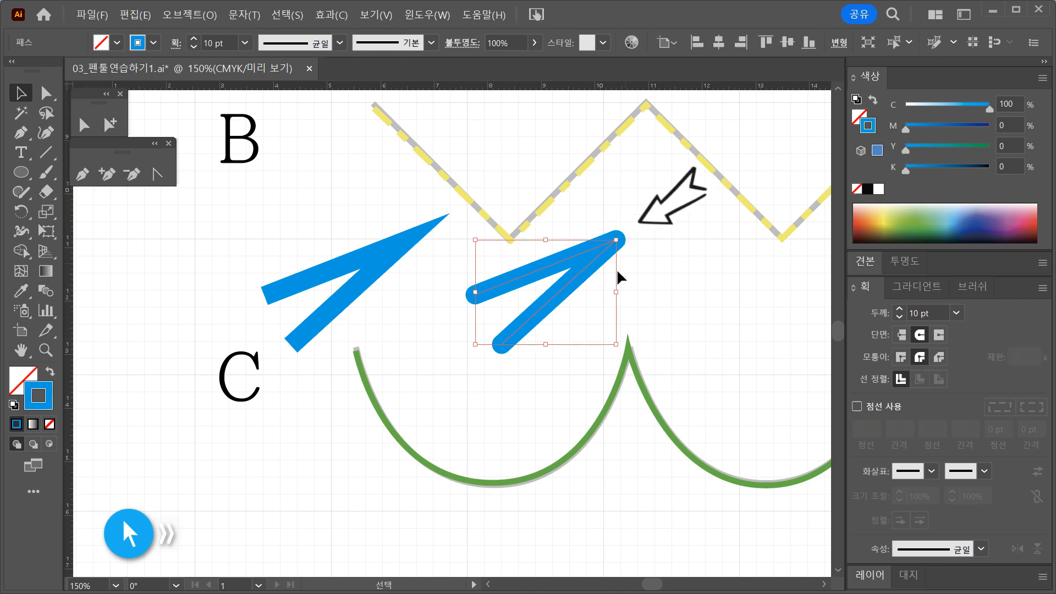
pyautogui.click(902, 357)
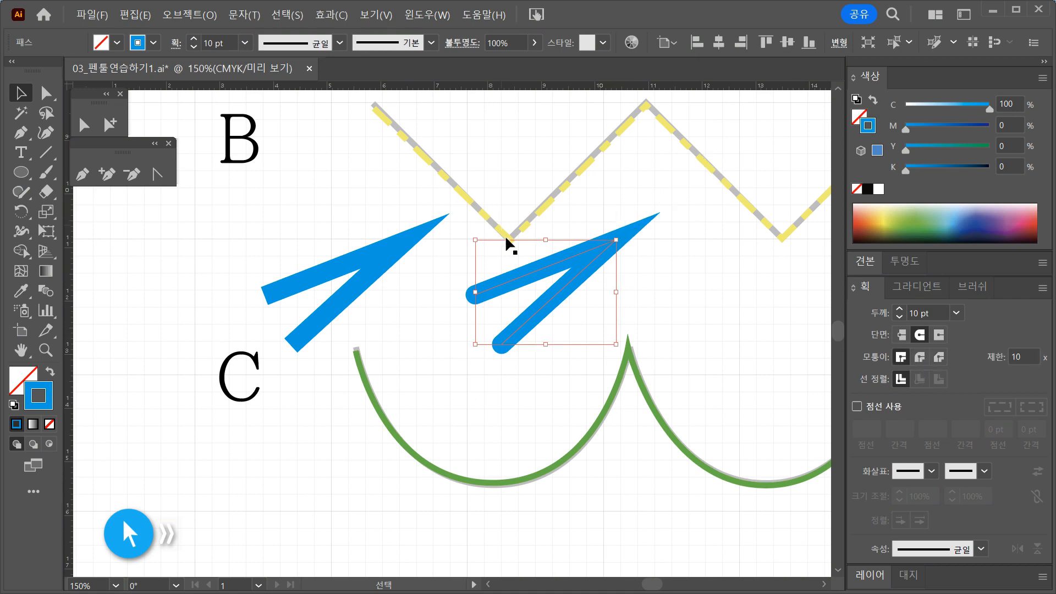
pyautogui.click(921, 358)
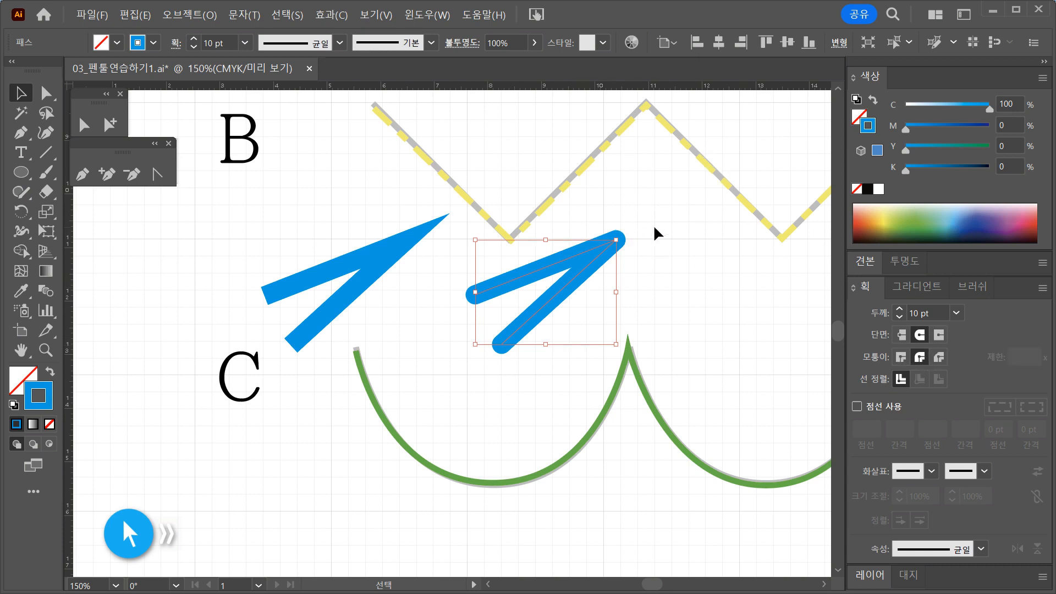
pyautogui.click(701, 269)
# Set pattern C's stroke corners to the round join and deselect the path
pyautogui.moveTo(699, 333)
pyautogui.mouseDown()
pyautogui.moveTo(589, 419)
pyautogui.moveTo(600, 431)
pyautogui.mouseUp()
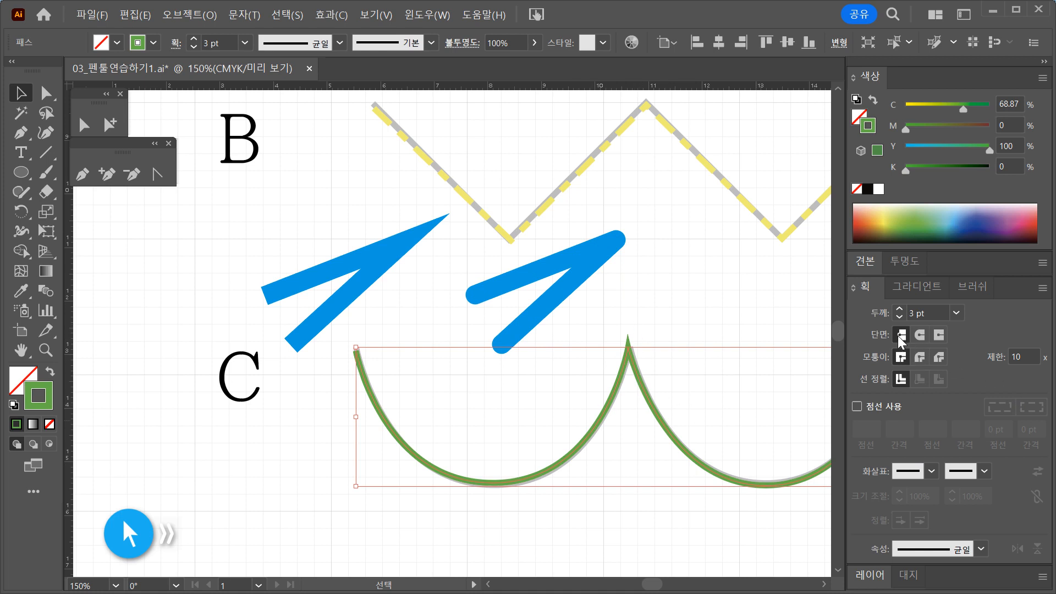
pyautogui.click(919, 358)
pyautogui.click(715, 333)
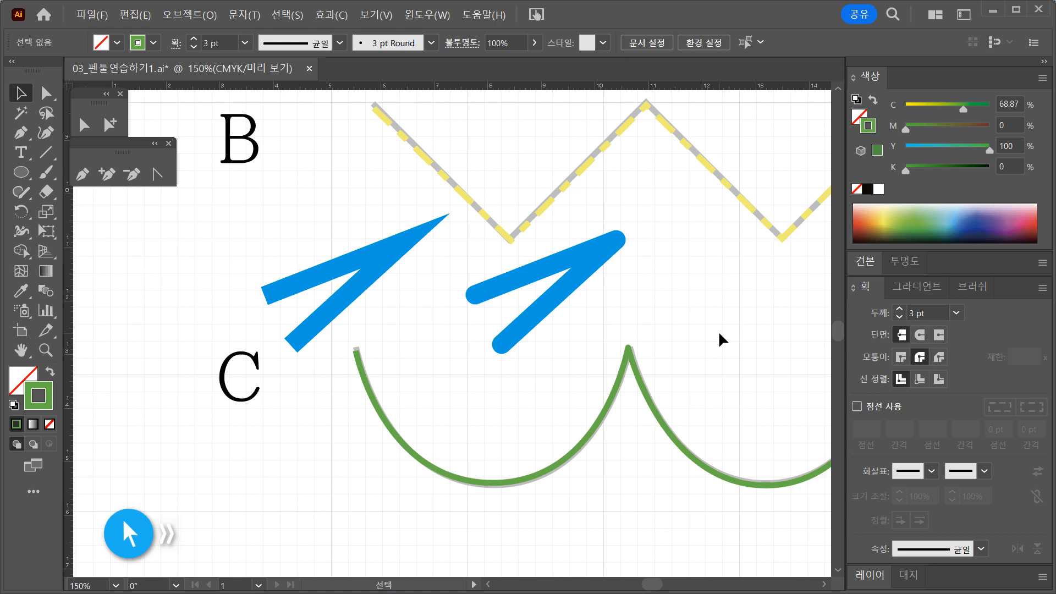
# Turn on a dashed line with a 12 pt dash for pattern C's stroke and deselect the path
pyautogui.hotkey('ctrl', '0')
pyautogui.press('h')
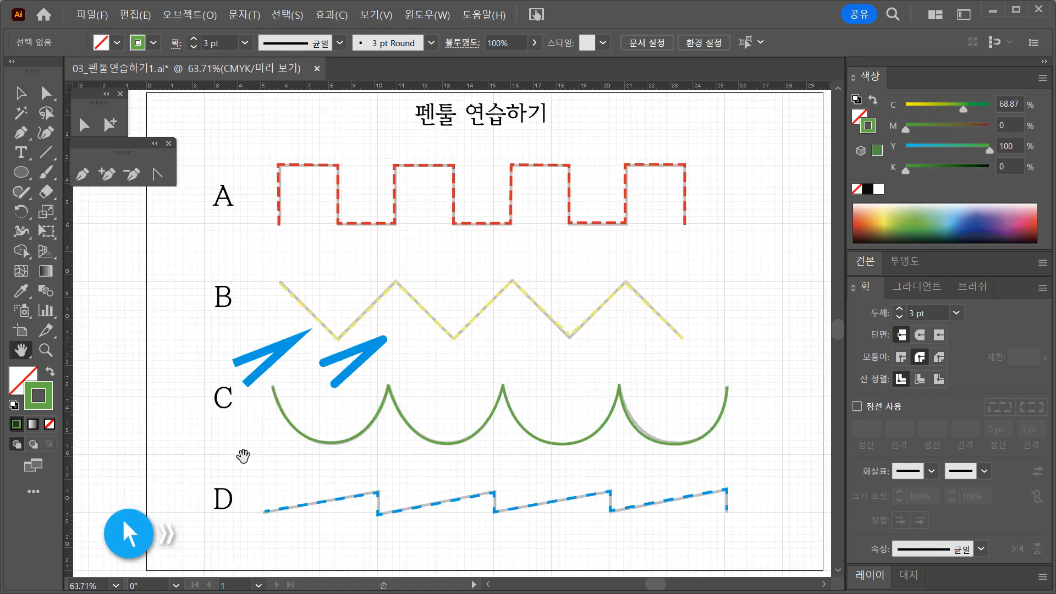
pyautogui.click(22, 94)
pyautogui.moveTo(554, 399); pyautogui.dragTo(623, 456)
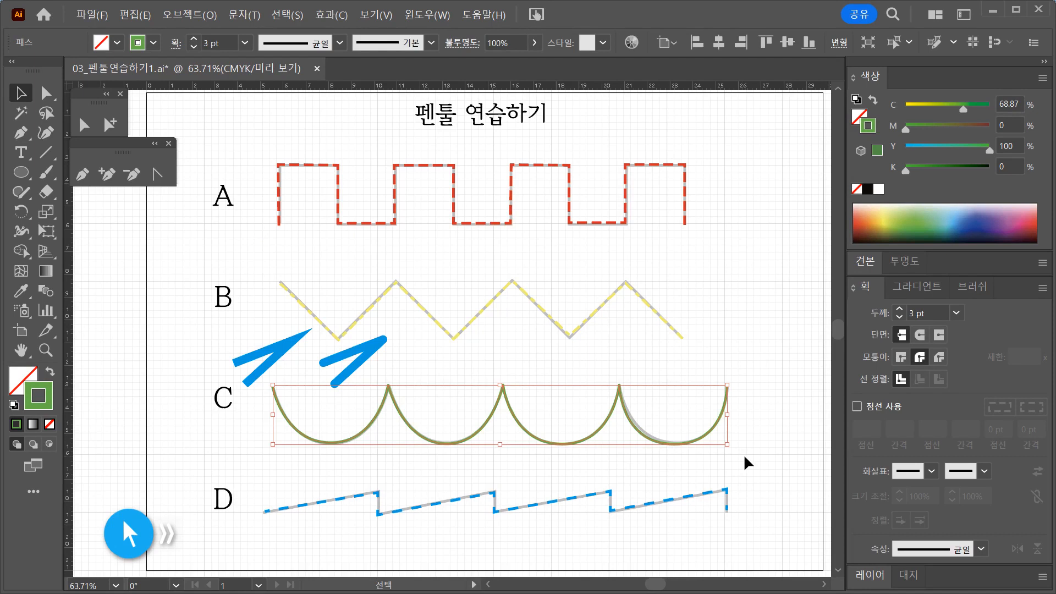
pyautogui.click(857, 406)
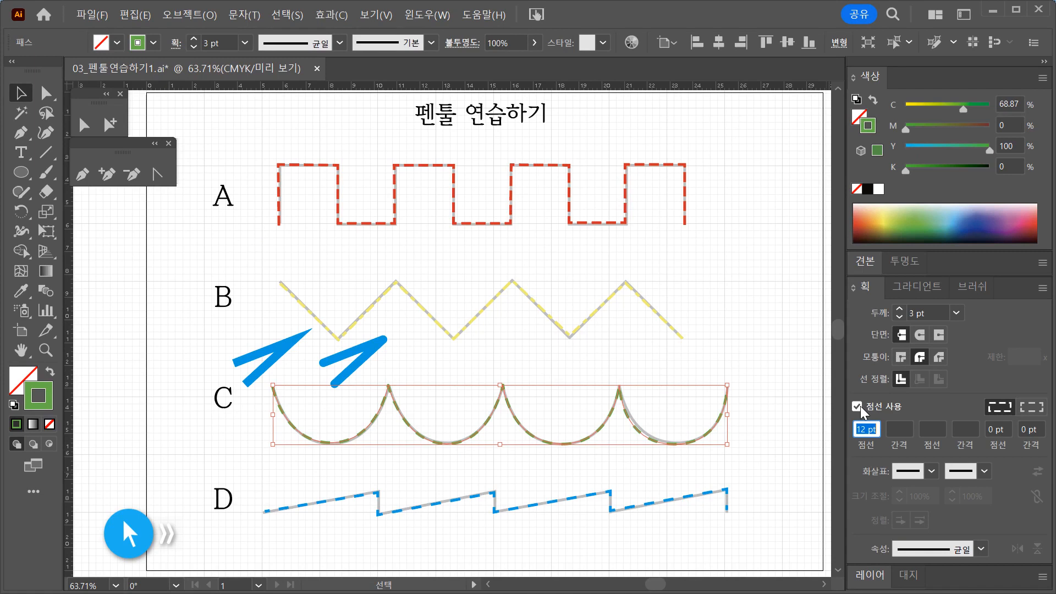
pyautogui.click(857, 406)
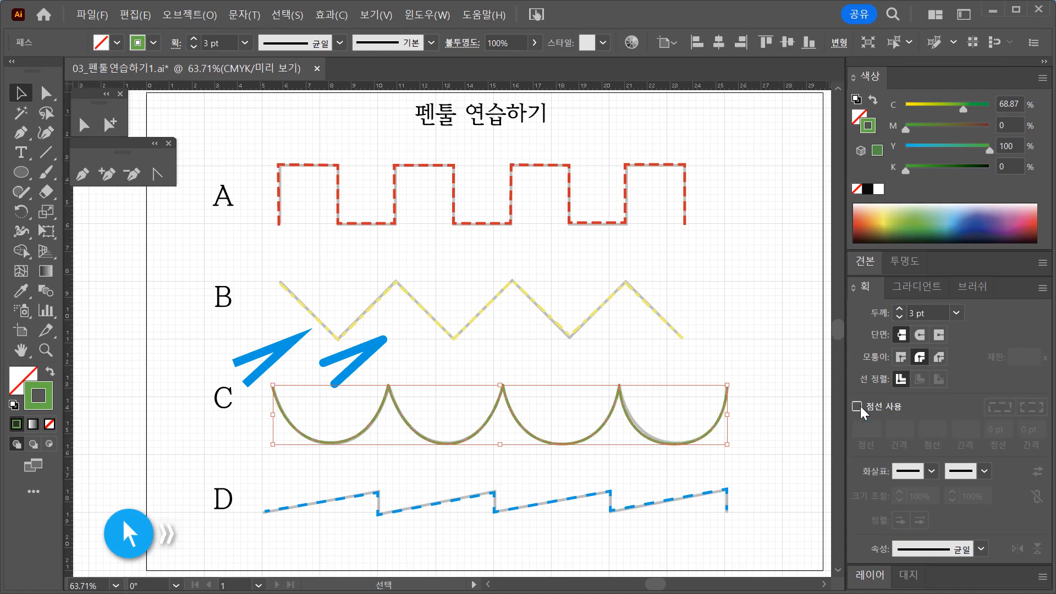
pyautogui.click(860, 406)
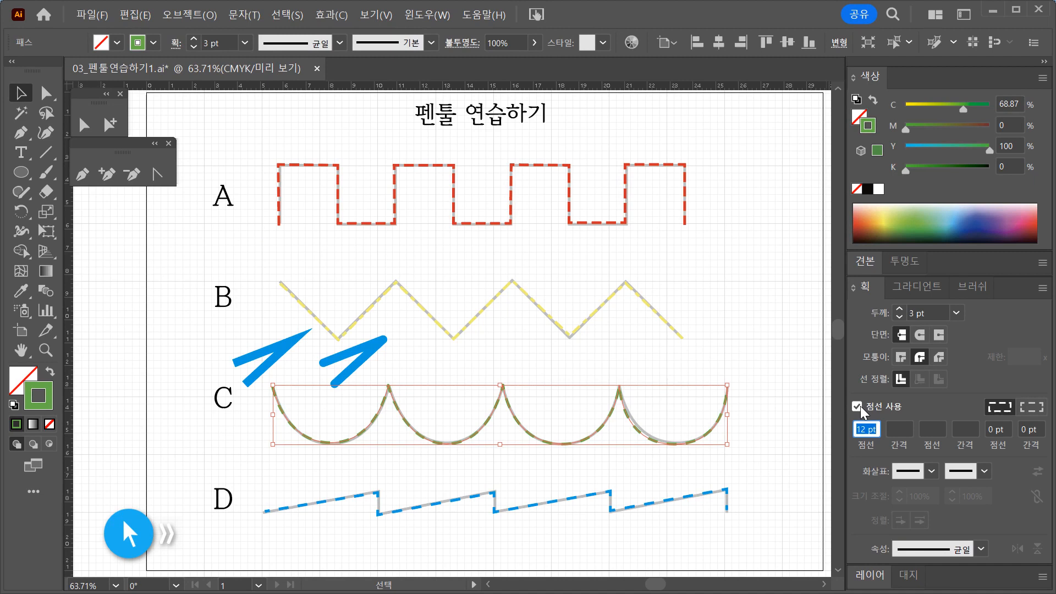
pyautogui.click(749, 297)
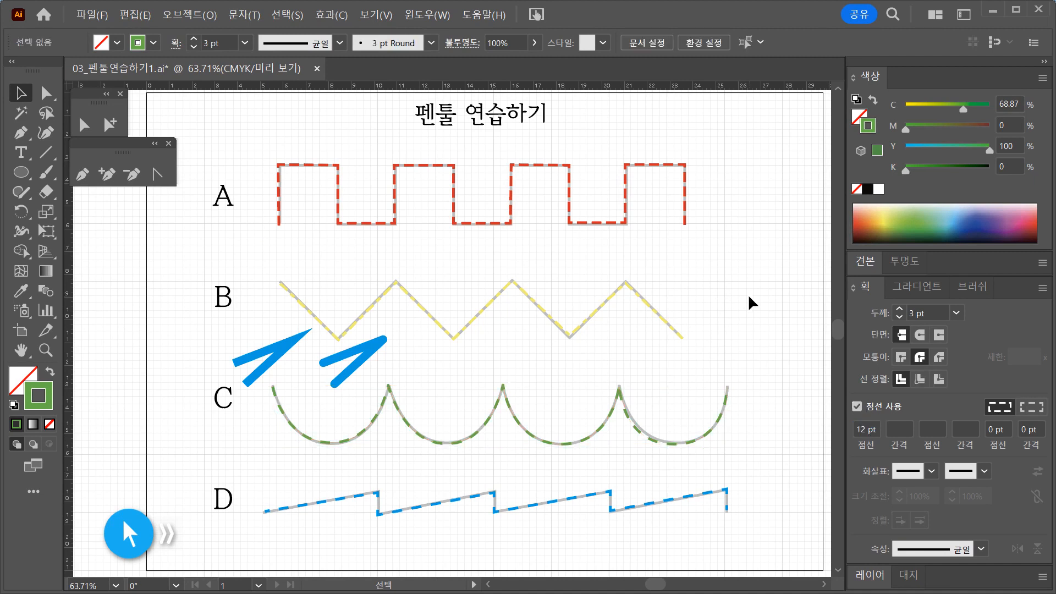